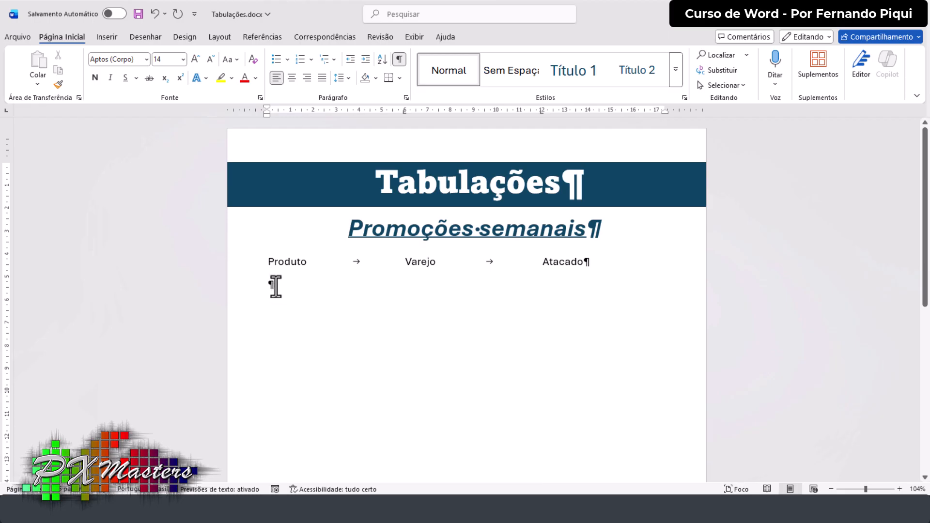
Enter a tab-separated row for Banana nanica KG with R$ 3,99 under Varejo and R$ 2,99 under Atacado
type("B")
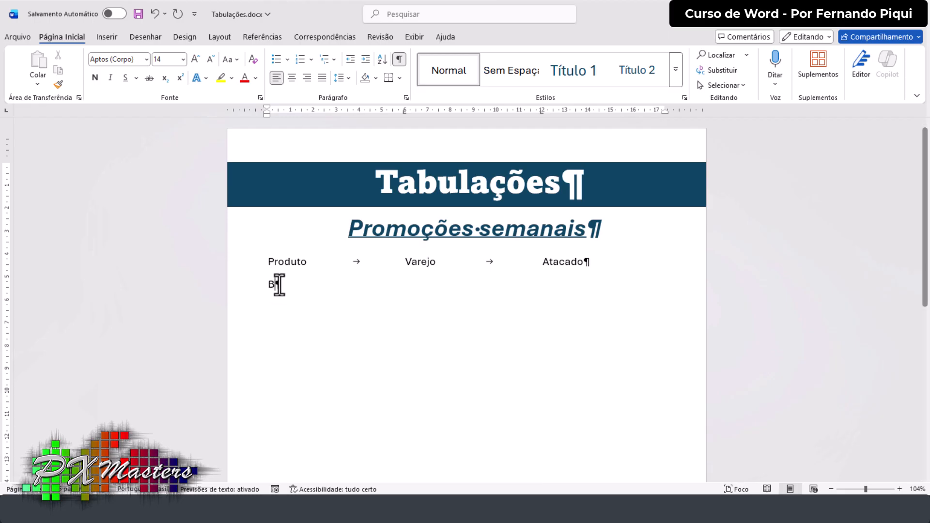
type("anana nanica")
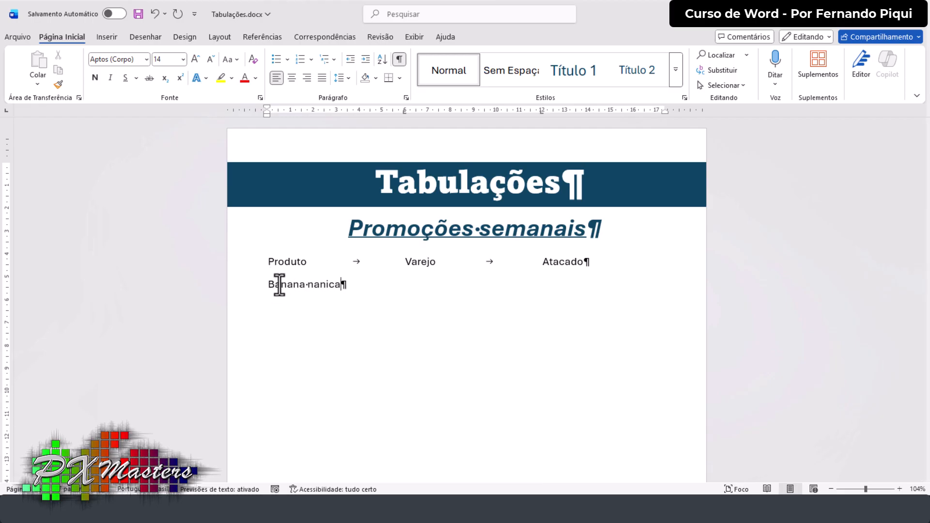
type(" KG")
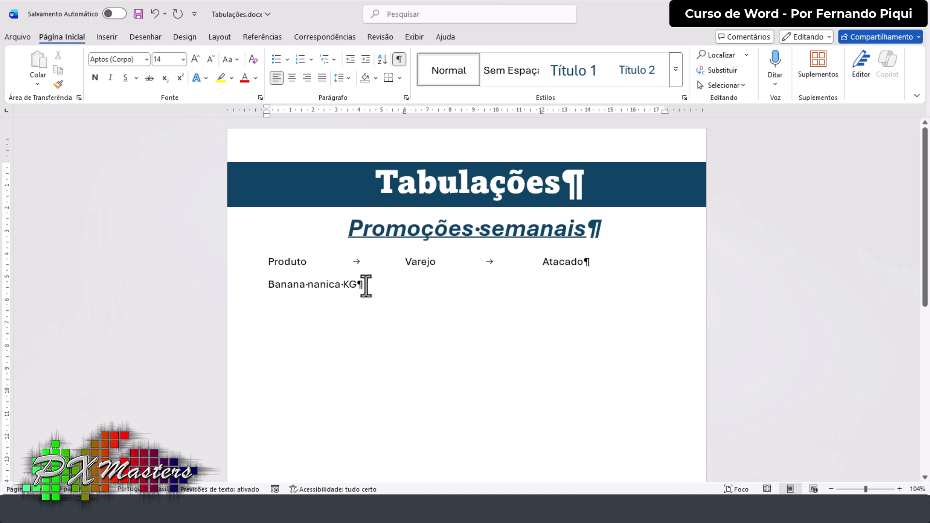
key("Tab")
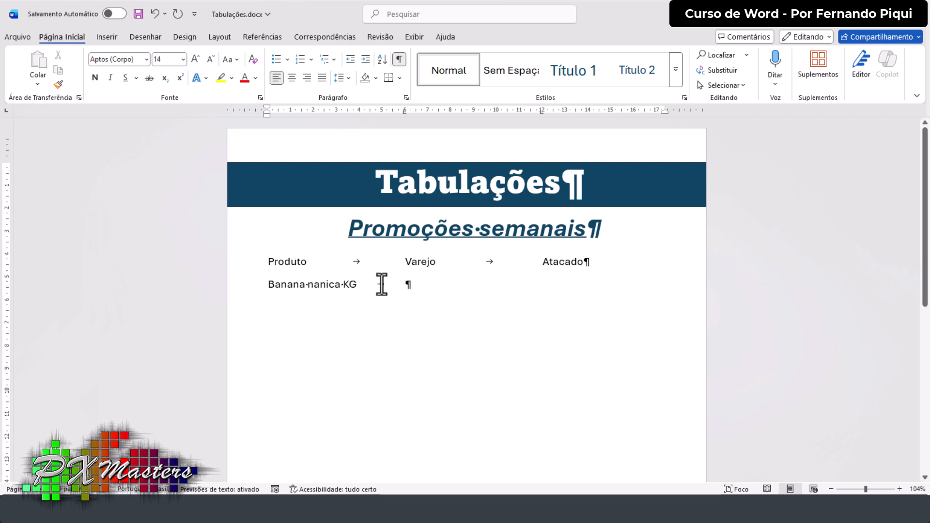
type("R$")
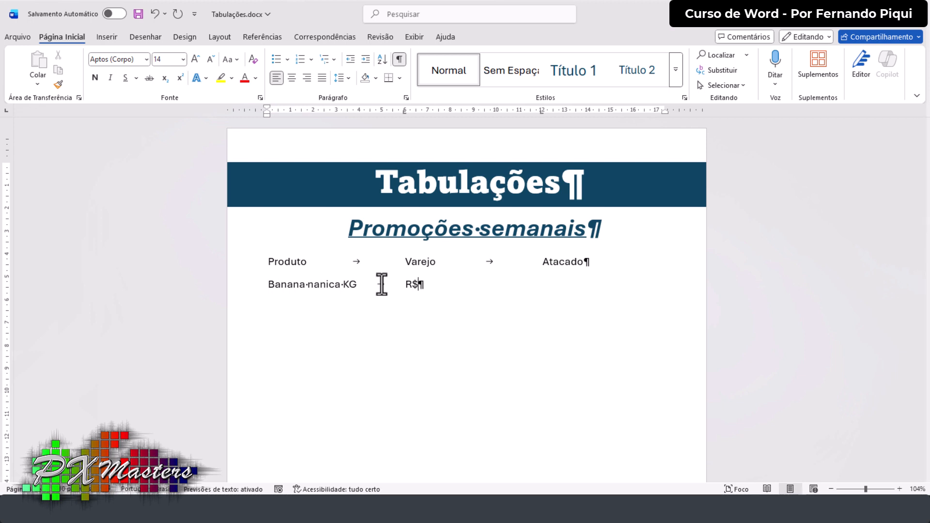
left_click_drag(418, 285, 404, 285)
key("ctrl+c")
left_click(417, 285)
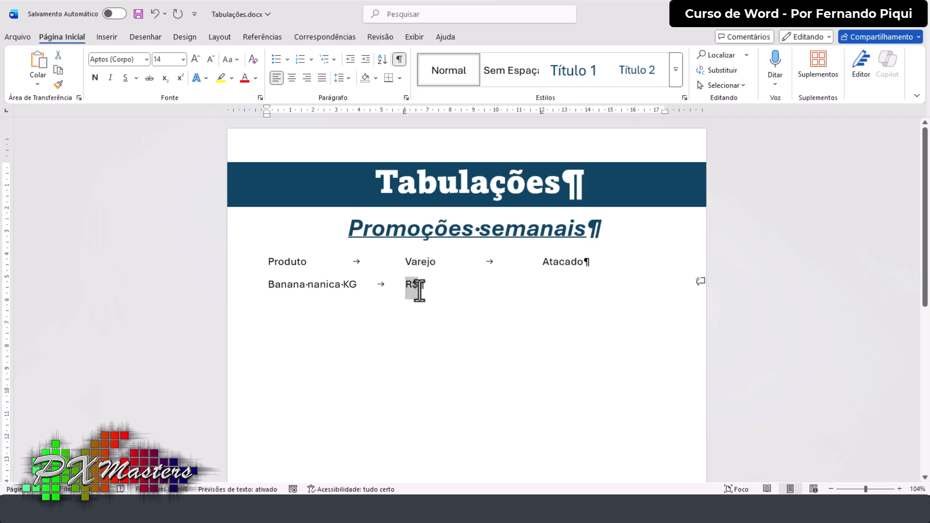
type("3")
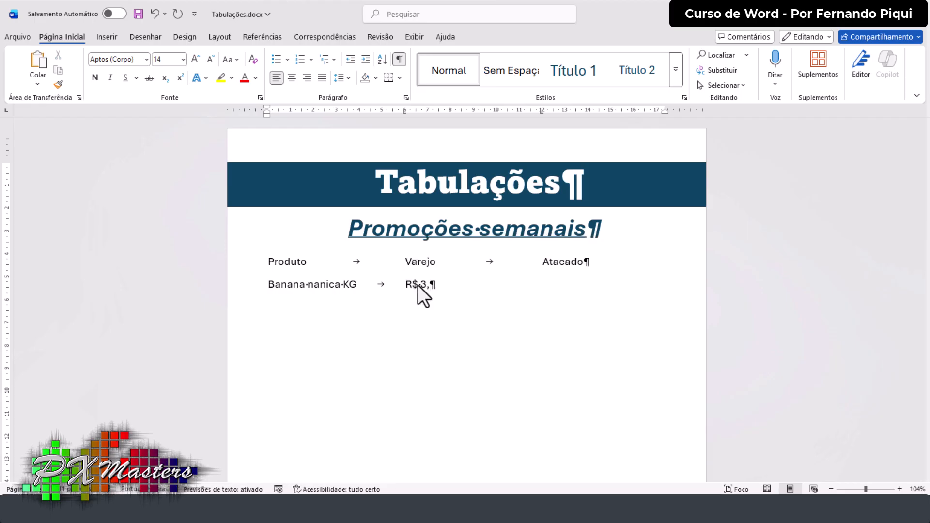
type(",99")
key("Tab")
key("ctrl+v")
type("2,99")
Add a row for Feijão Pachá 1KG with R$ 4,99 under Varejo and R$ 4,19 under Atacado
key("Return")
type("Feijão ")
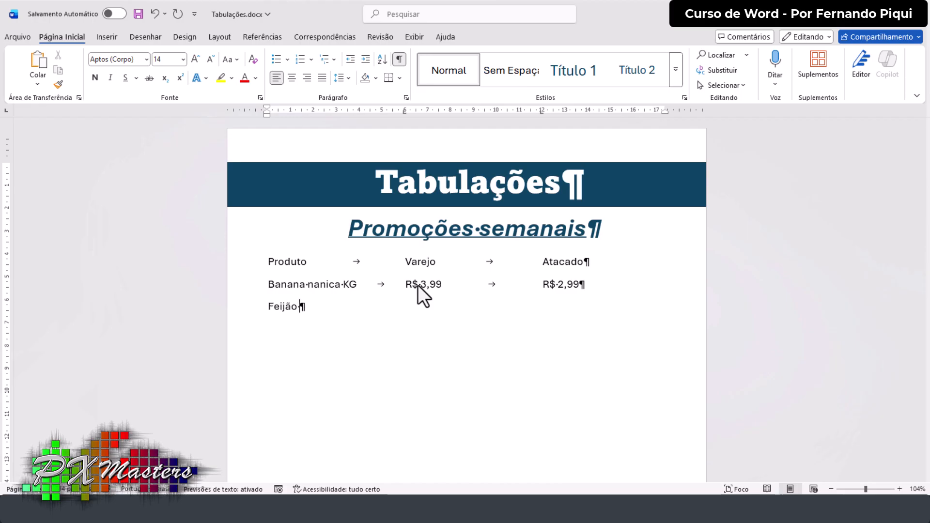
type("Pachá 1KG")
key("Tab")
type("R$")
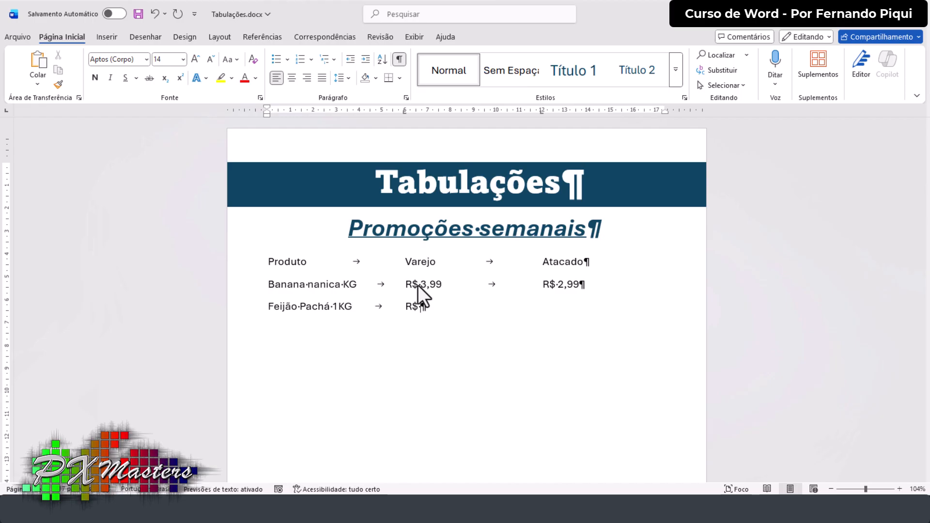
type(" 4,99")
key("Tab")
key("ctrl+v")
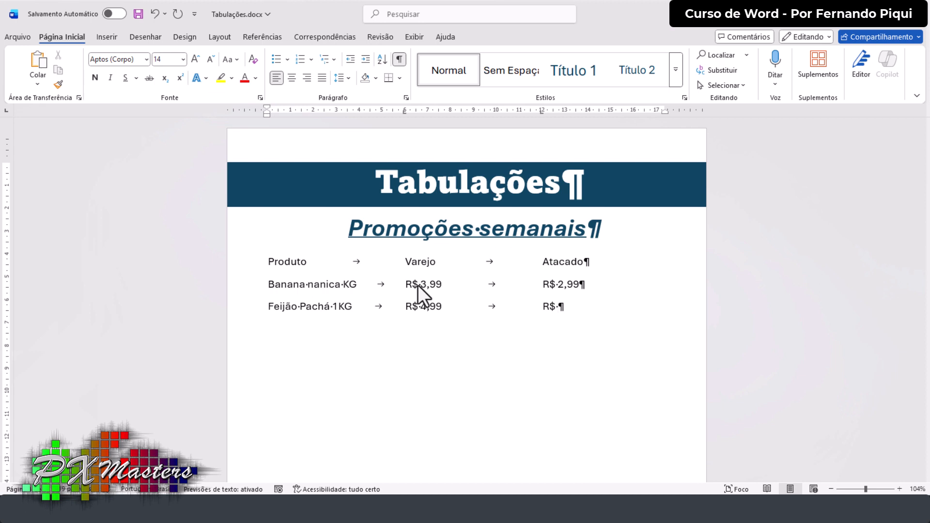
type("4")
Add a row for Peito de frango 1KG with R$ 9,99 under Varejo and R$ 8,79 under Atacado
type("Peito de frango 1KG")
key("Tab")
type("R$ 9,99")
key("Tab")
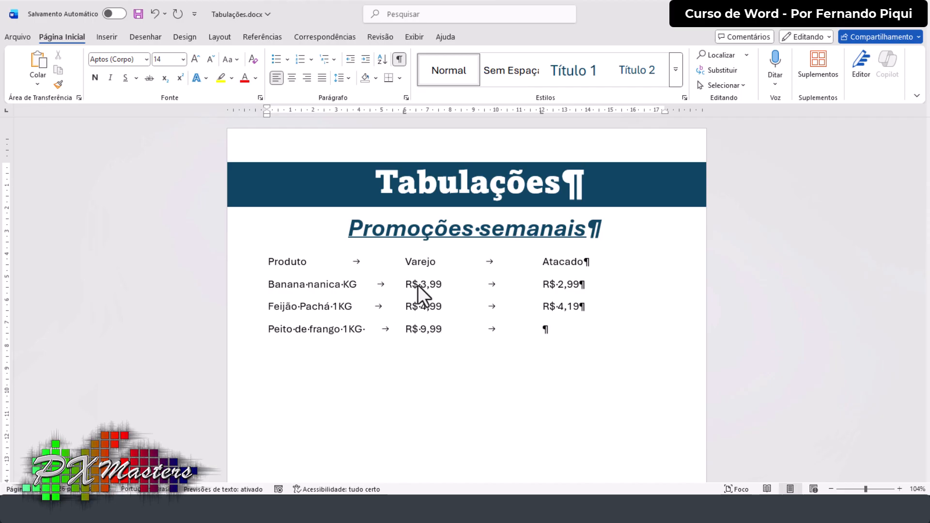
type("R$ 8,79")
Add a row for Tomate 1KG with R$ 5,99 under Varejo and R$ 4,69 under Atacado
key("Return")
type("Tomate 1KG")
key("Tab")
type("R$ 5,99")
key("Tab")
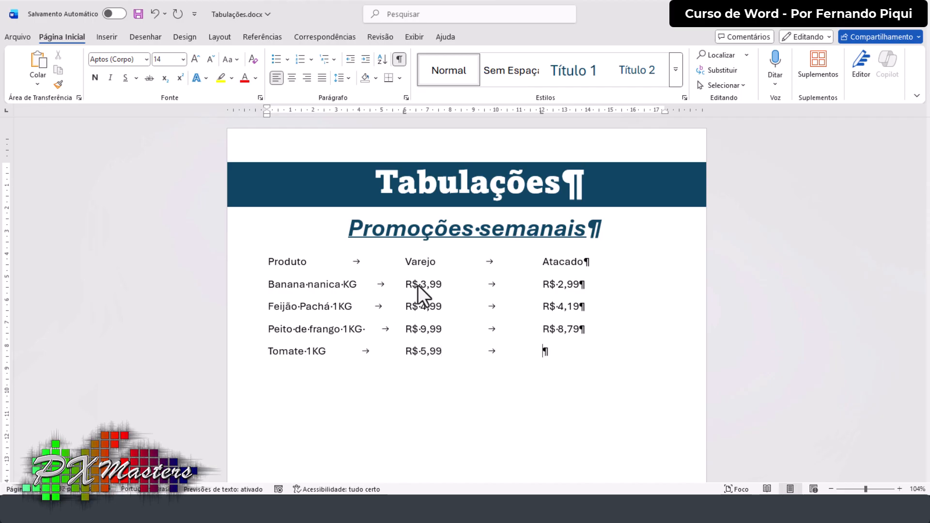
type("R$ 4,69")
Add a row for Cebola 1KG with R$ 3,89 under Varejo and R$ 2,49 under Atacado
key("Return")
type("Cebola 1KG")
key("Tab")
type("R$ 3,89")
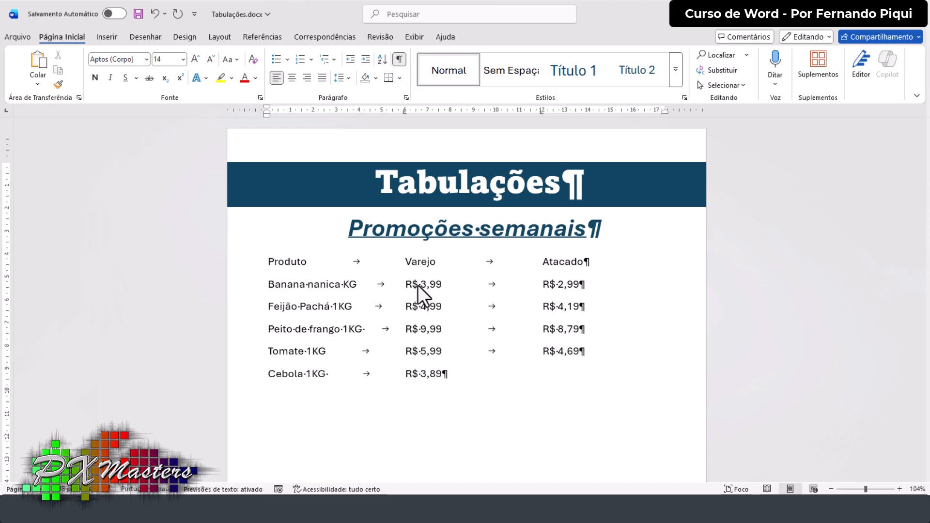
key("Tab")
type("R$ 2,49")
Add a row for Coca-cola 1L with R$ 8,69 under Varejo and R$ 7,89 under Atacado
key("Return")
type("Coca-cola 1L")
key("Tab")
type("R$ 8,69")
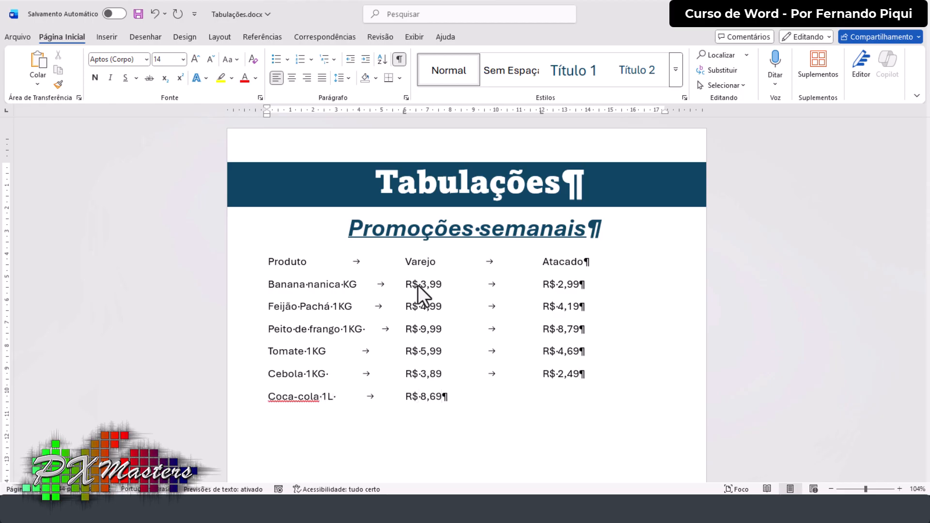
key("Tab")
type("R$ 7,89")
Add a row for Leite Int. Ninho 900ML with R$ 6,99 under Varejo and R$ 5,79 under Atacado
key("Return")
type("Leite Int. Ninho 900ML")
key("Tab")
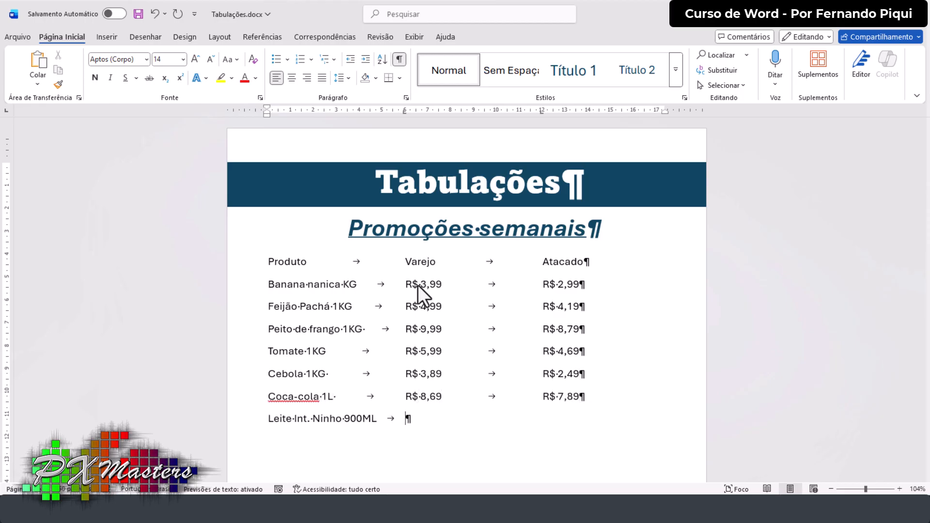
type("R$ 6,99")
key("Tab")
type("R$ 5,79")
Add a row for Café verdadeiro 1KG with R$ 29,99 under Varejo and R$ 28,49 under Atacado, and save the document
key("Return")
type("Café verdadeiro 1KG")
key("Tab")
type("R$ 29")
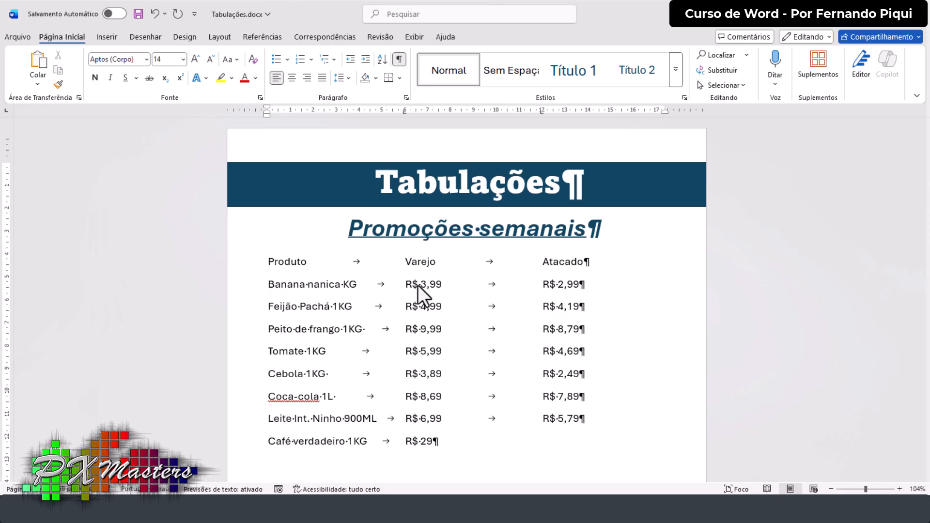
type(",99")
key("Tab")
type("R$ 28,49")
key("ctrl+s")
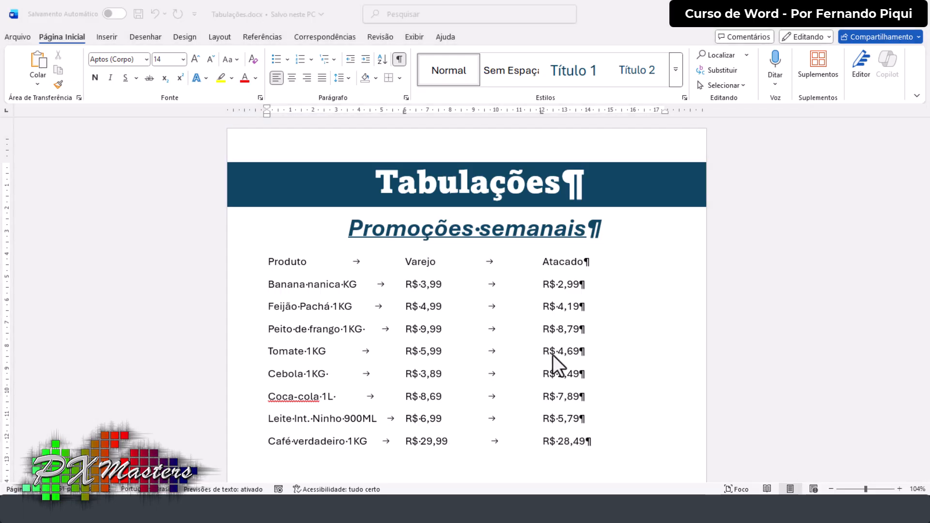
Apply a bottom border to the header line with Produto, Varejo and Atacado
left_click(545, 263)
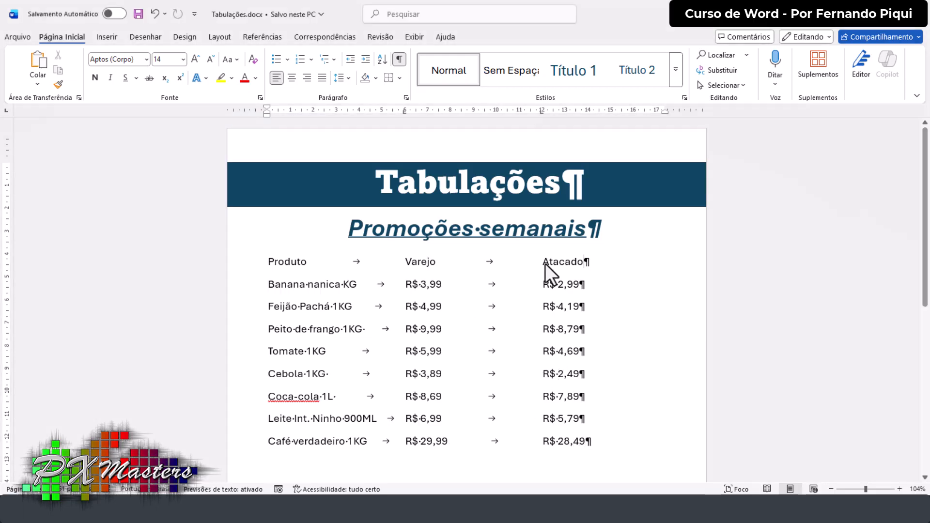
left_click(399, 82)
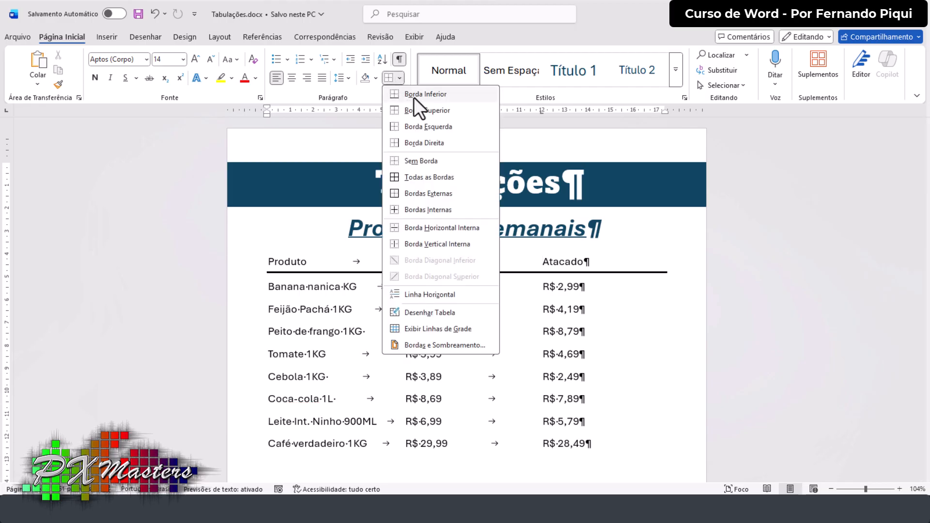
left_click(413, 98)
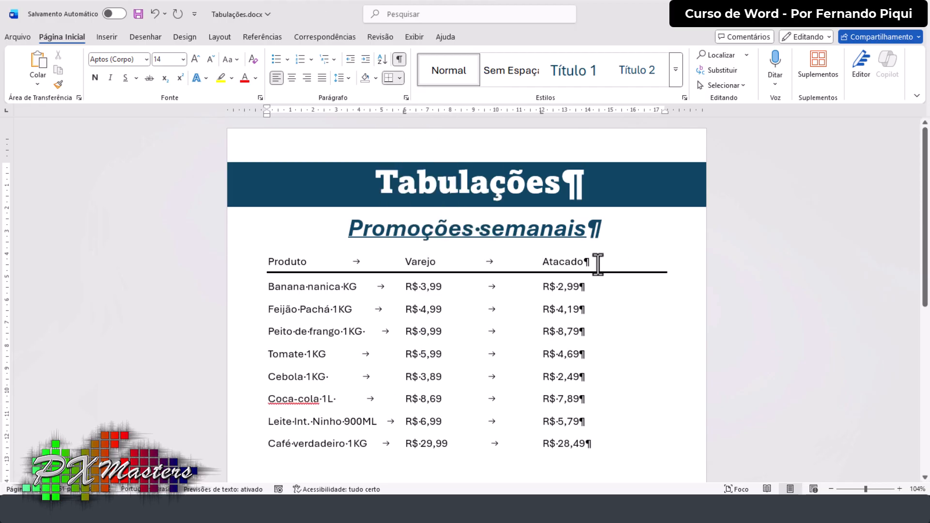
left_click(601, 335)
Try moving the Atacado tab stop of the header line alone to about 10.5 cm, and undo the tab stop changes
left_click(543, 263)
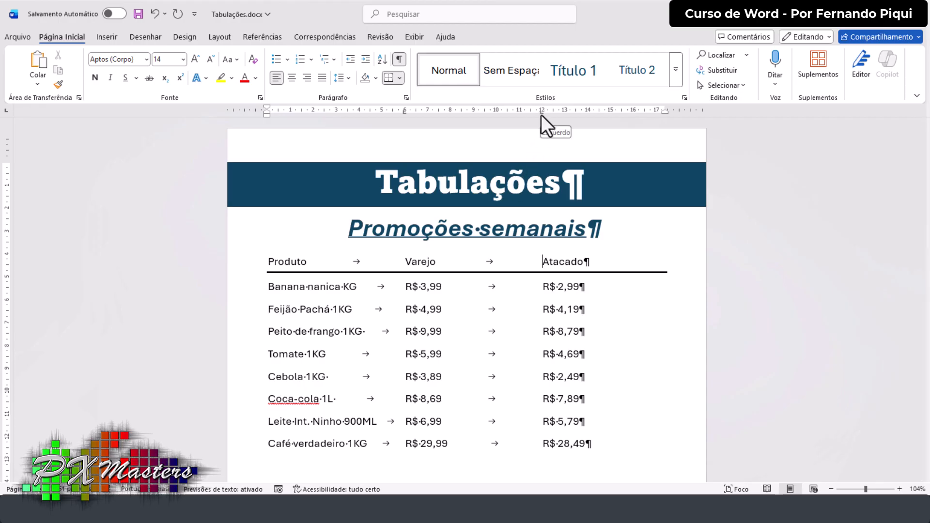
left_click_drag(542, 115, 508, 113)
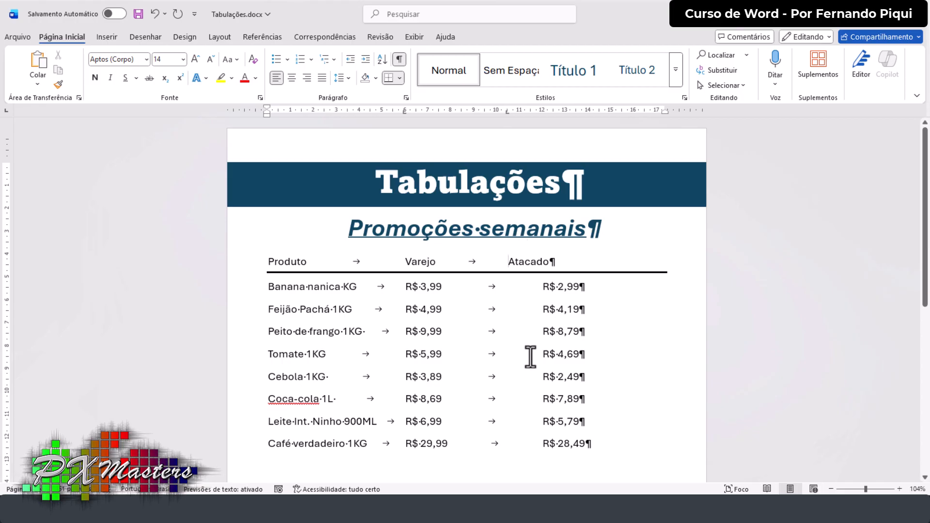
key("ctrl+z")
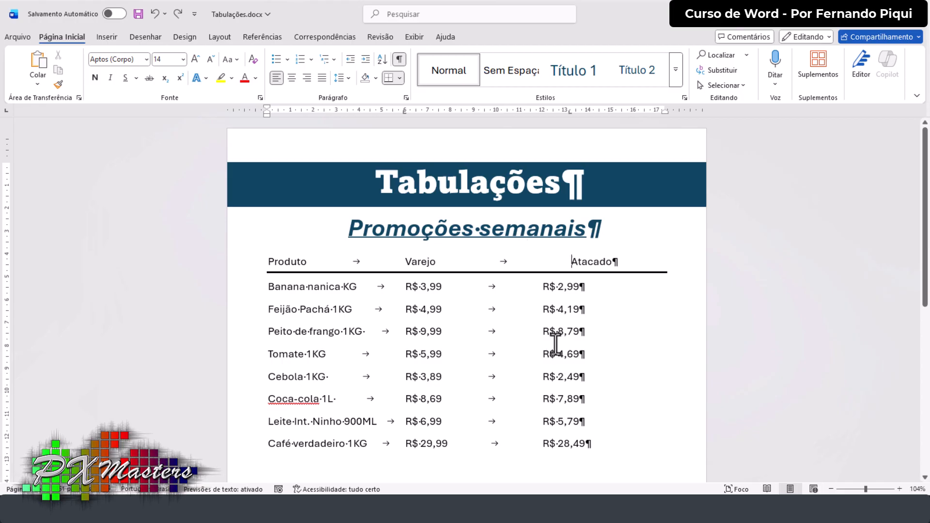
key("ctrl+z")
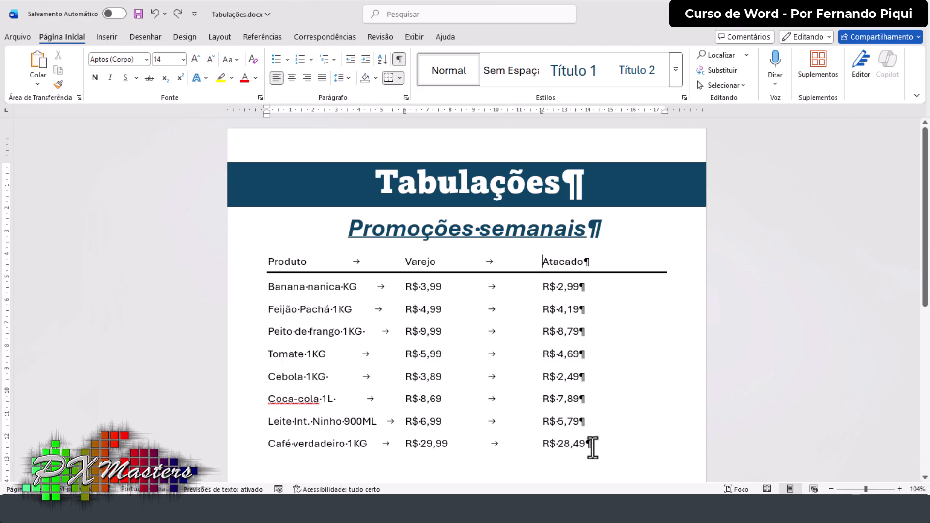
For the header and all product rows, move the Atacado tab stop to about 13 cm and Varejo's to about 6.75 cm, and hide the formatting marks
left_click_drag(591, 445, 532, 266)
left_click_drag(542, 111, 566, 115)
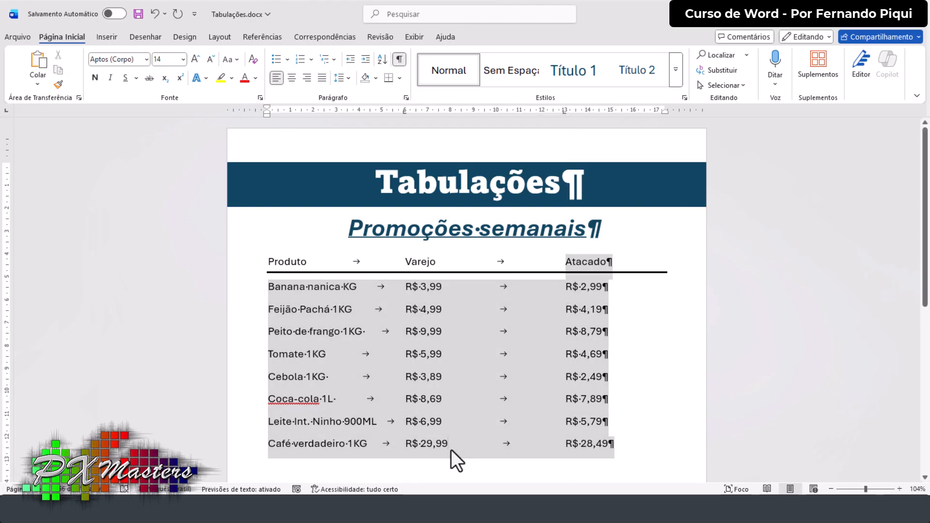
left_click_drag(452, 449, 408, 287)
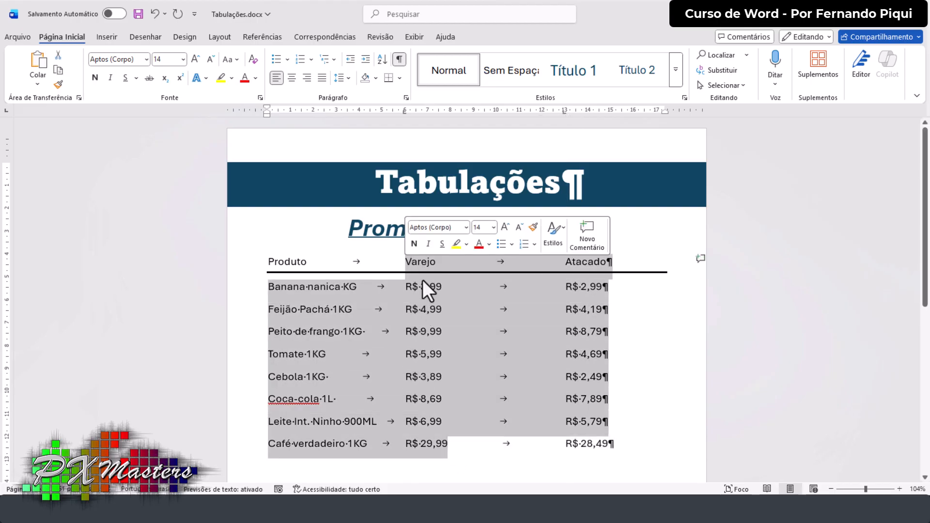
left_click_drag(405, 113, 422, 114)
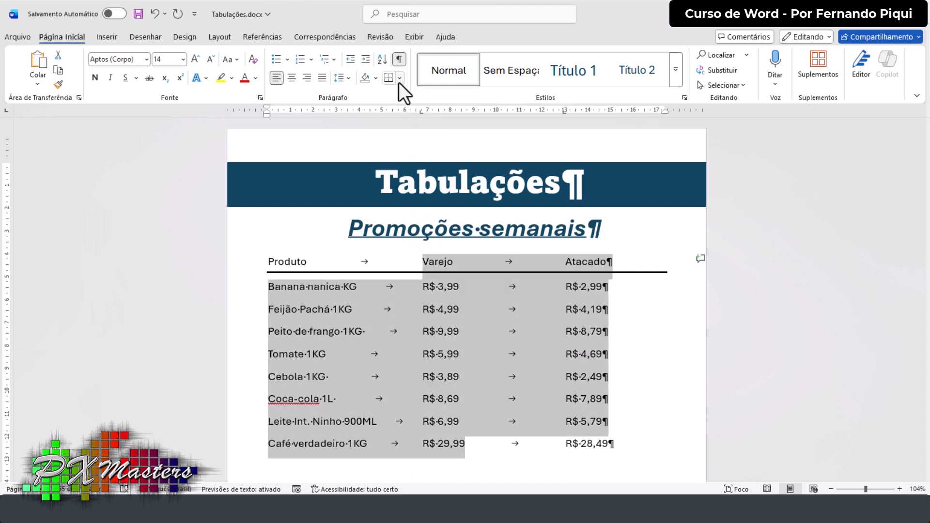
left_click(401, 62)
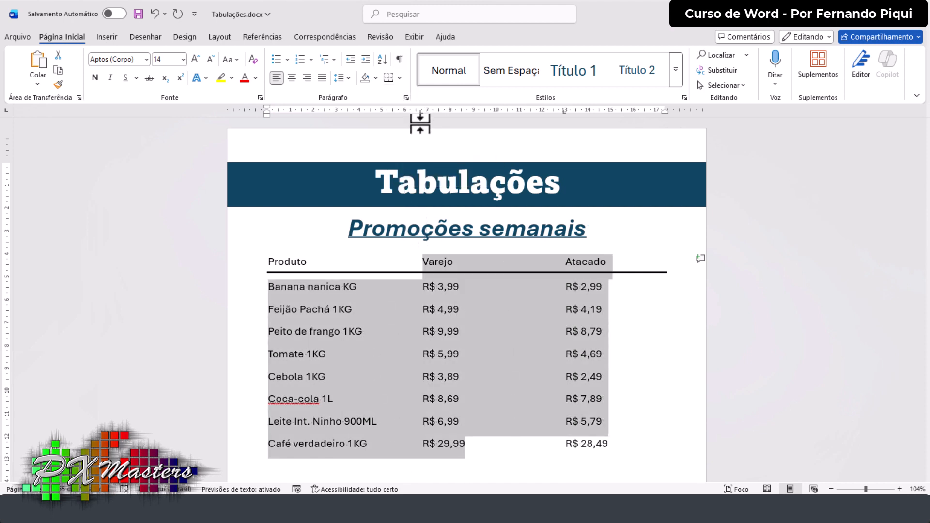
Try moving the Atacado tab stop of all rows to about 16 cm, examine the wrapped text, and undo the move
left_click_drag(606, 445, 559, 266)
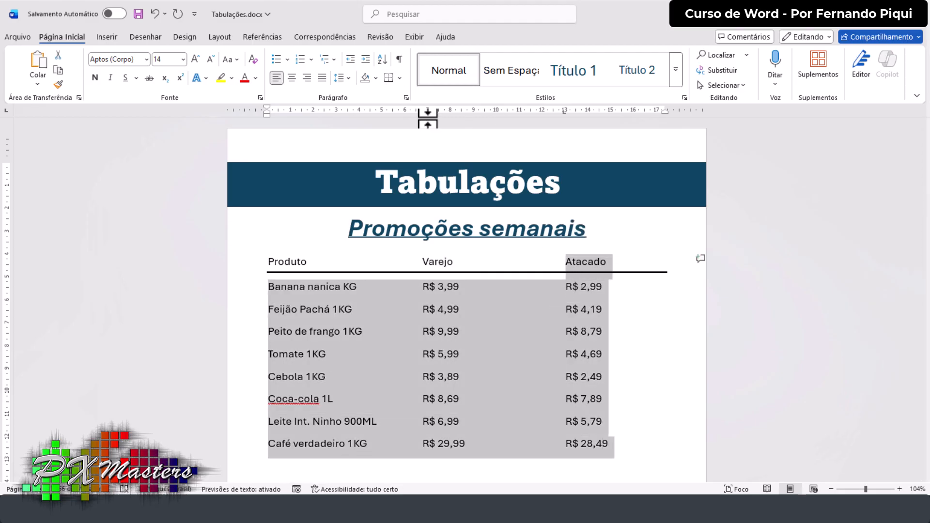
left_click_drag(564, 114, 635, 115)
left_click(568, 258)
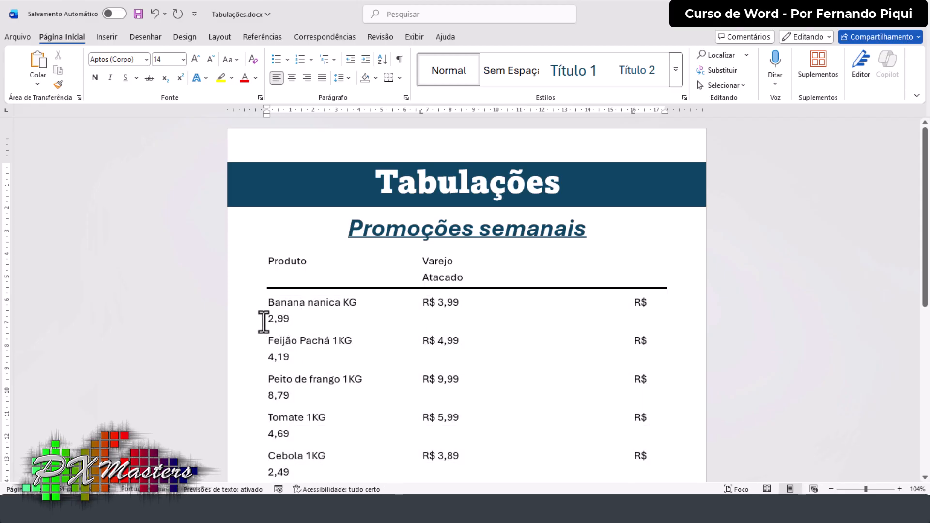
left_click_drag(261, 321, 284, 321)
left_click_drag(464, 277, 419, 281)
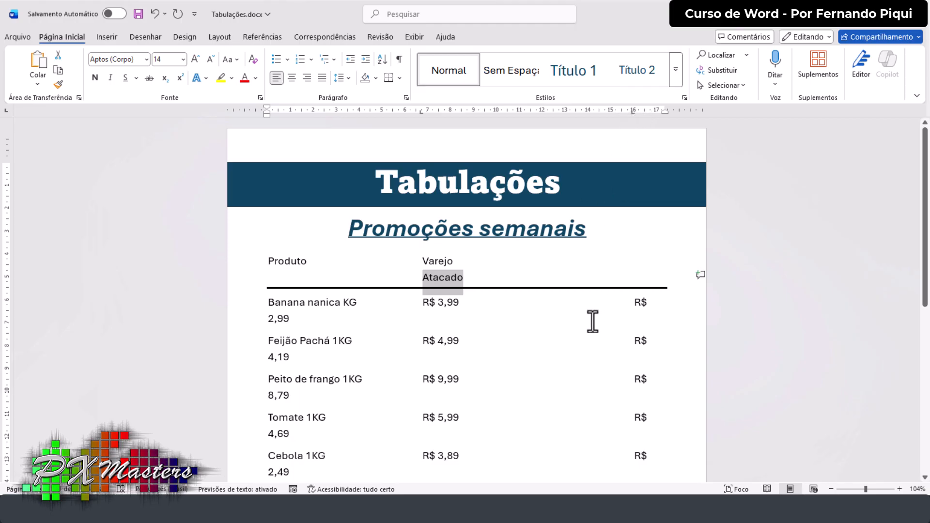
key("ctrl+z")
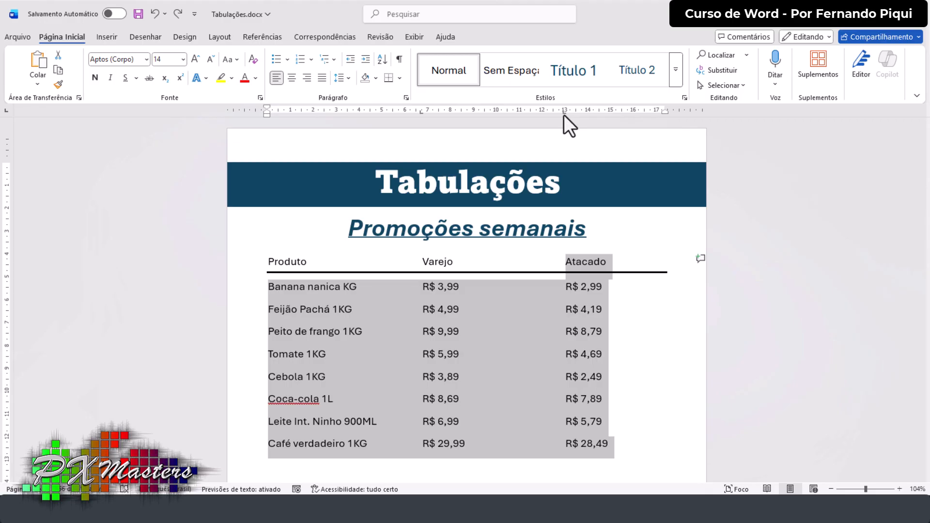
Try the Atacado tab stop of all rows close to the Varejo column, at about 8.8 cm, and return it to 13 cm
left_click_drag(564, 116, 558, 114)
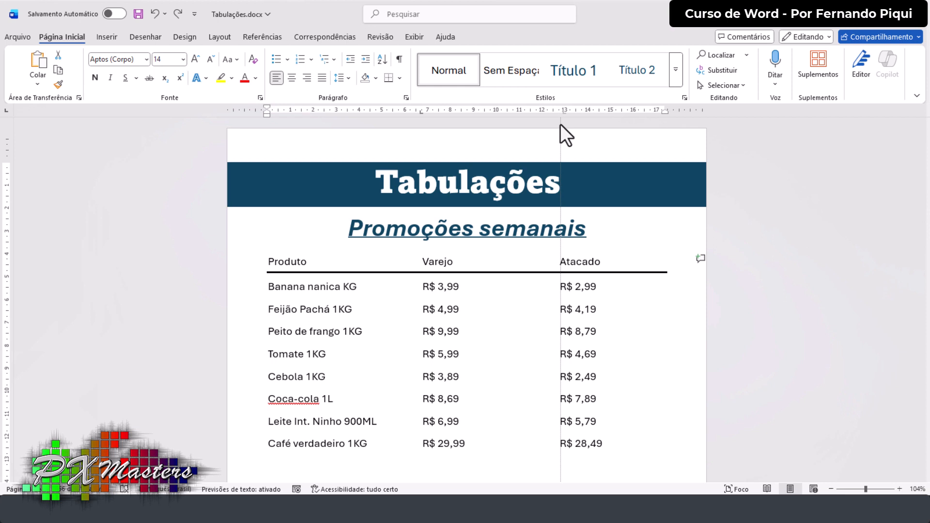
left_click_drag(560, 125, 550, 129)
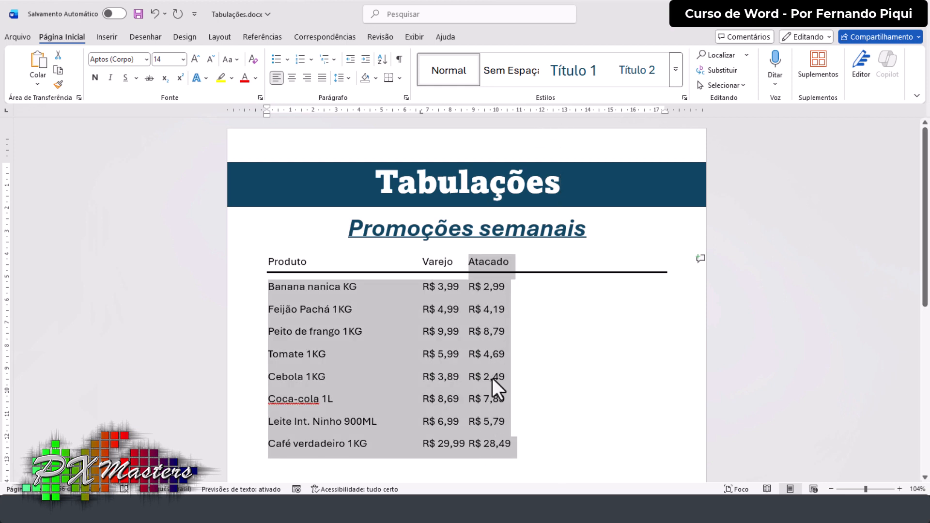
left_click(565, 109)
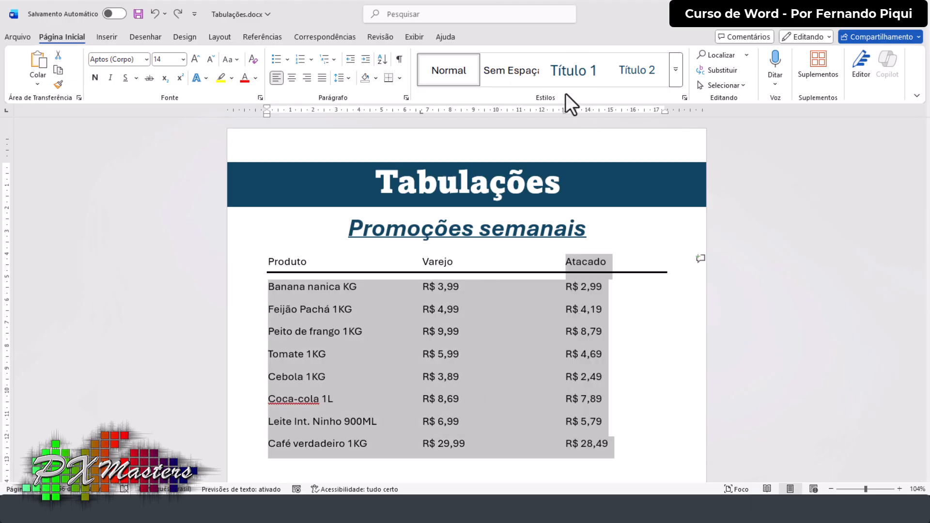
Try removing the Atacado tab stop from the header and all product rows, and undo the removal
left_click_drag(565, 93, 566, 93)
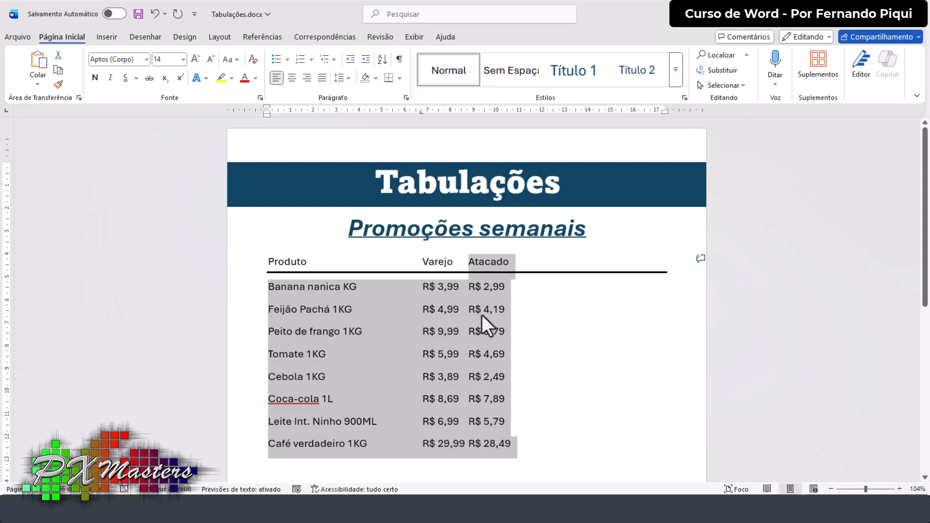
key("ctrl+z")
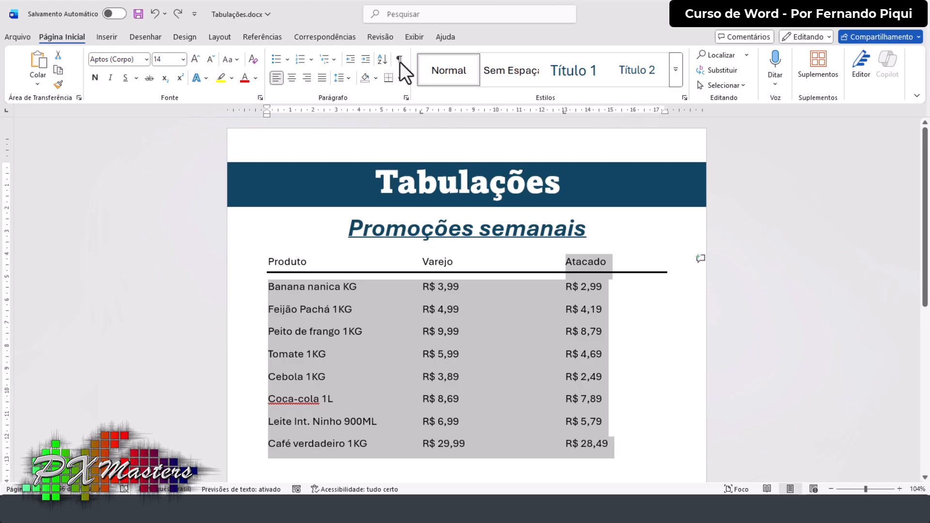
Show the formatting marks and move the Atacado tab stop of the product rows alone to about 13.25 cm
left_click(399, 59)
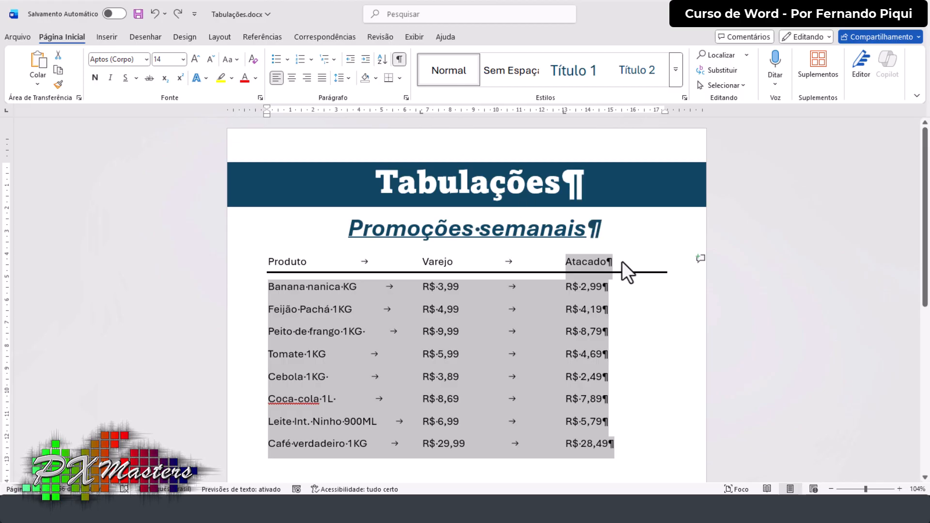
left_click(603, 289)
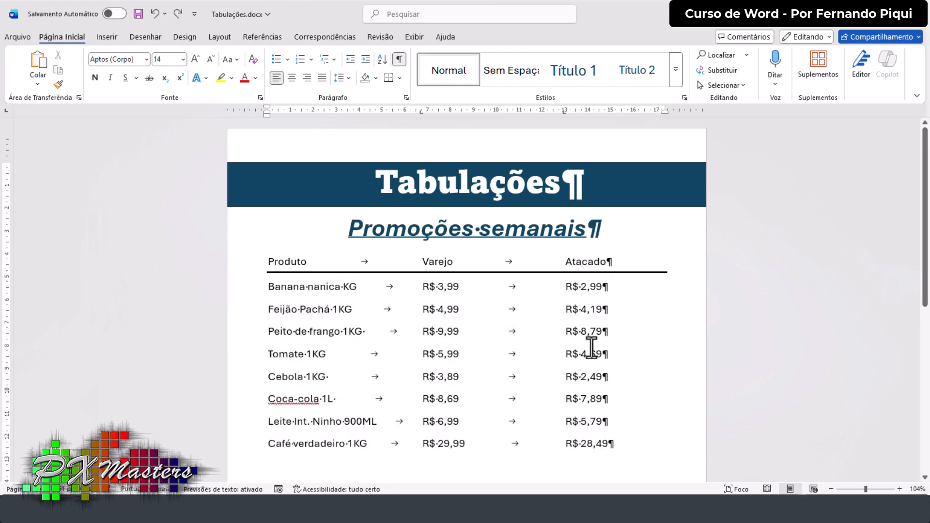
left_click_drag(564, 288, 603, 439)
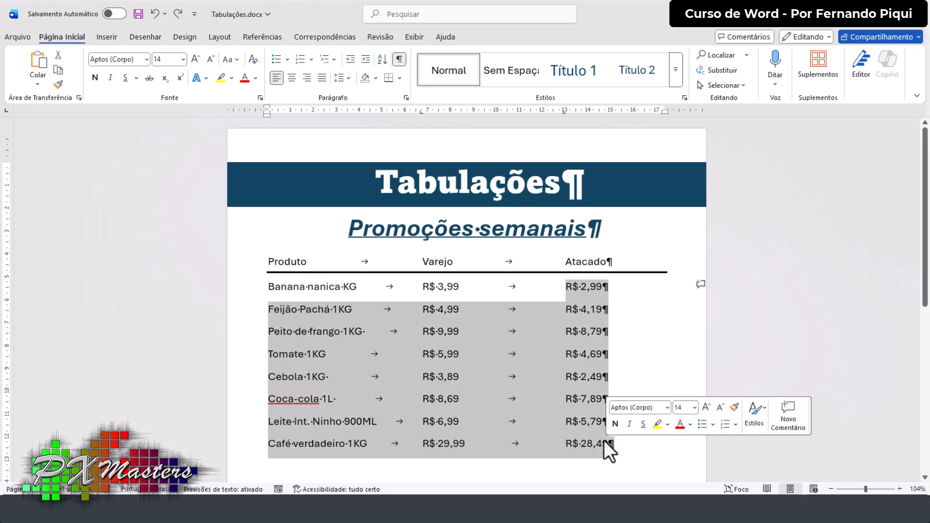
left_click_drag(562, 112, 570, 112)
left_click(603, 289)
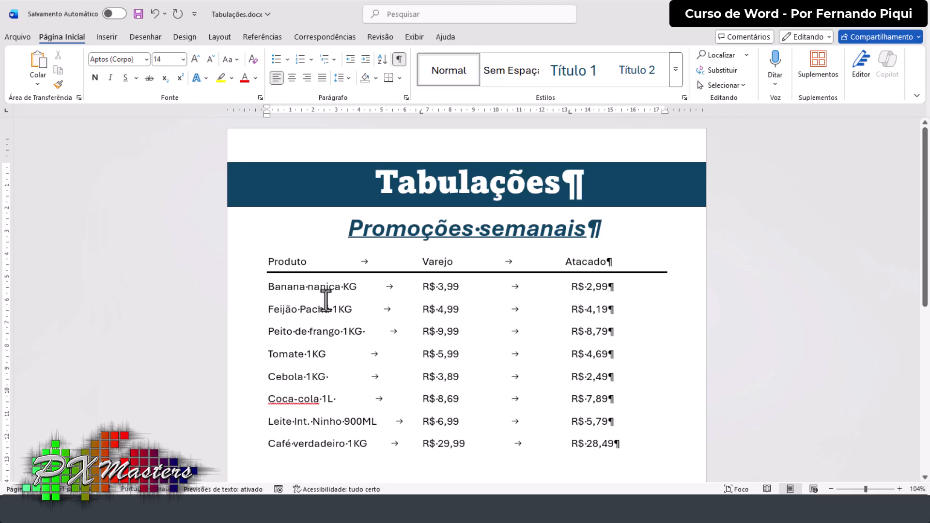
left_click_drag(269, 286, 617, 442)
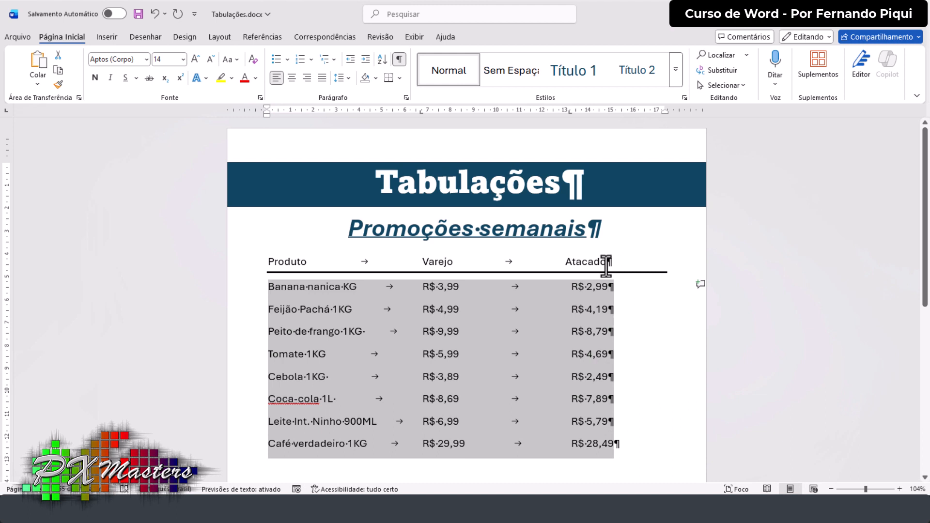
Replace the paragraph marks ending the Banana nanica and Feijão Pachá rows with manual line breaks
left_click(613, 298)
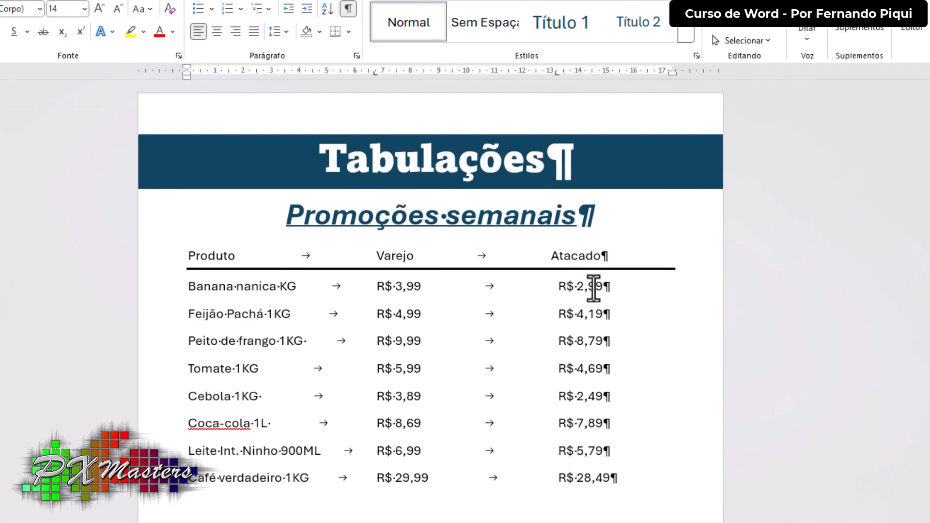
key("shift+Return")
left_click(614, 287)
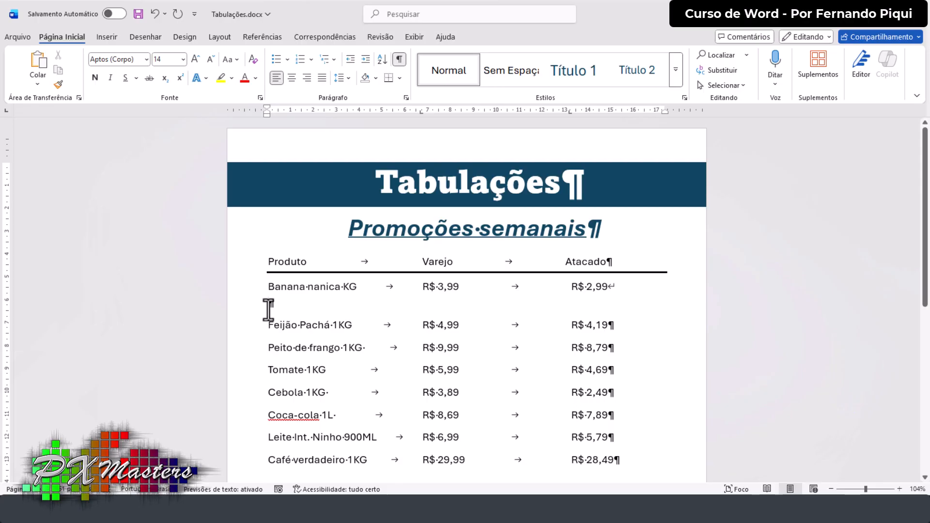
key("Delete")
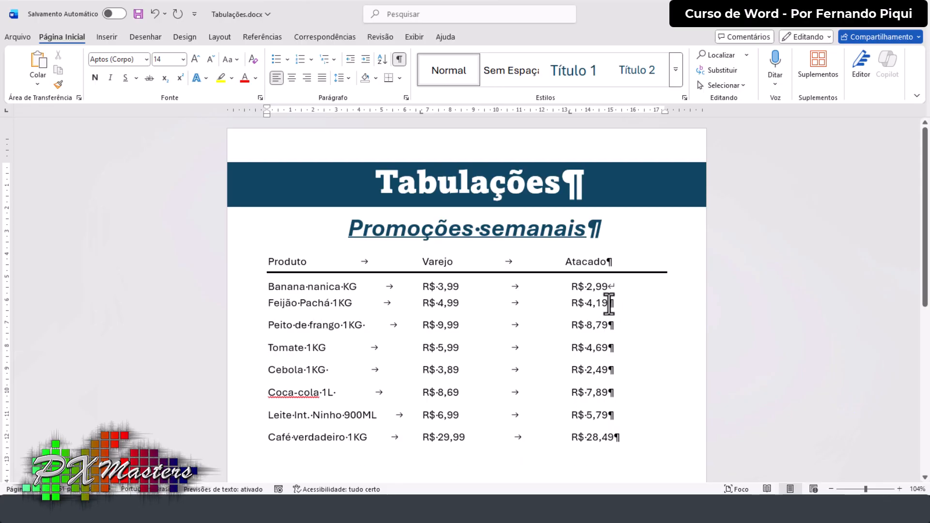
key("shift+Return")
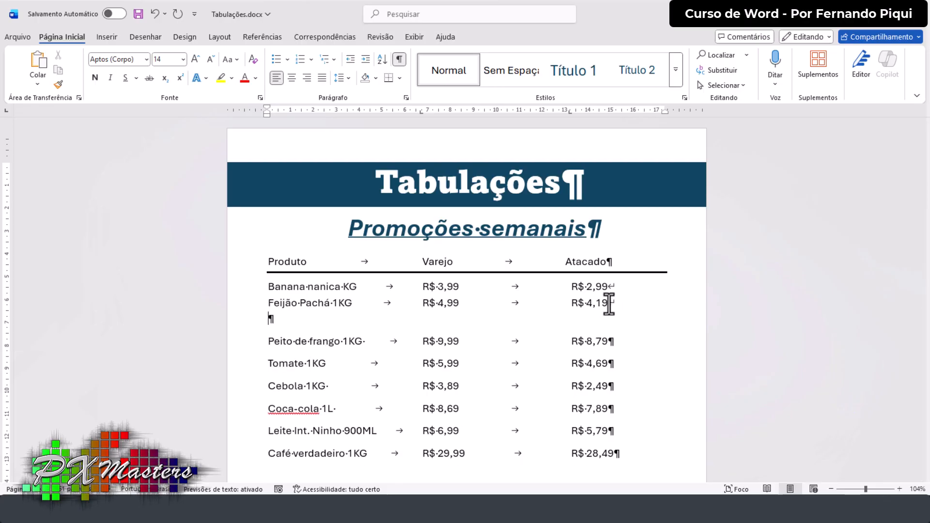
double_click(272, 321)
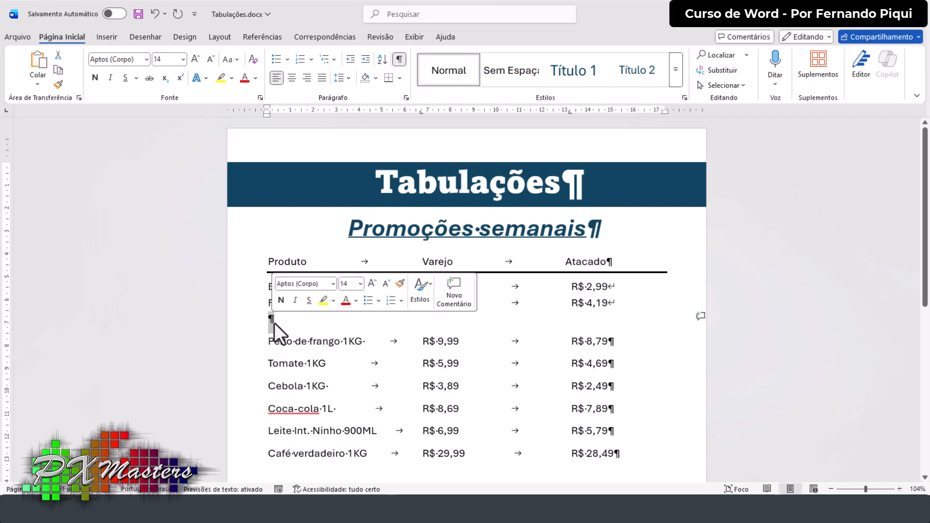
key("Delete")
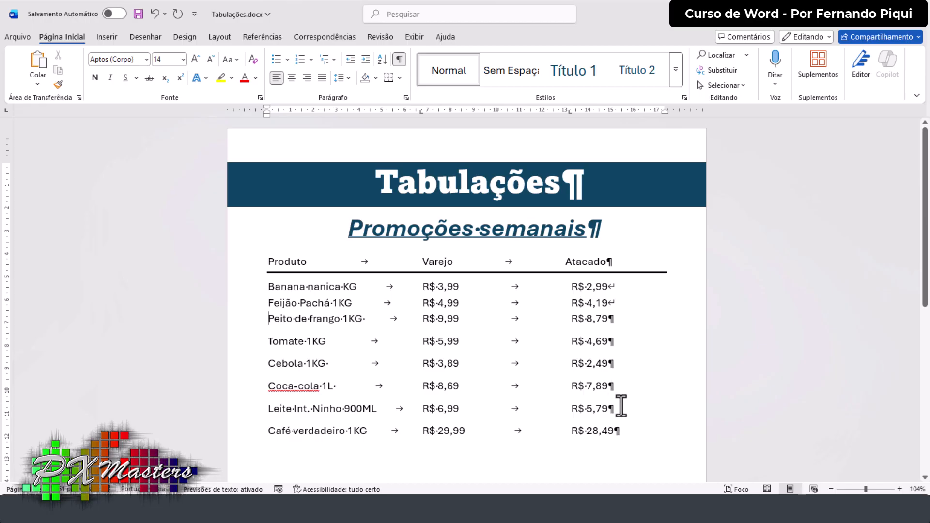
Select all the product rows and set up a find-and-replace that searches for the paragraph mark special character (^p)
left_click(620, 438)
left_click_drag(620, 439, 269, 287)
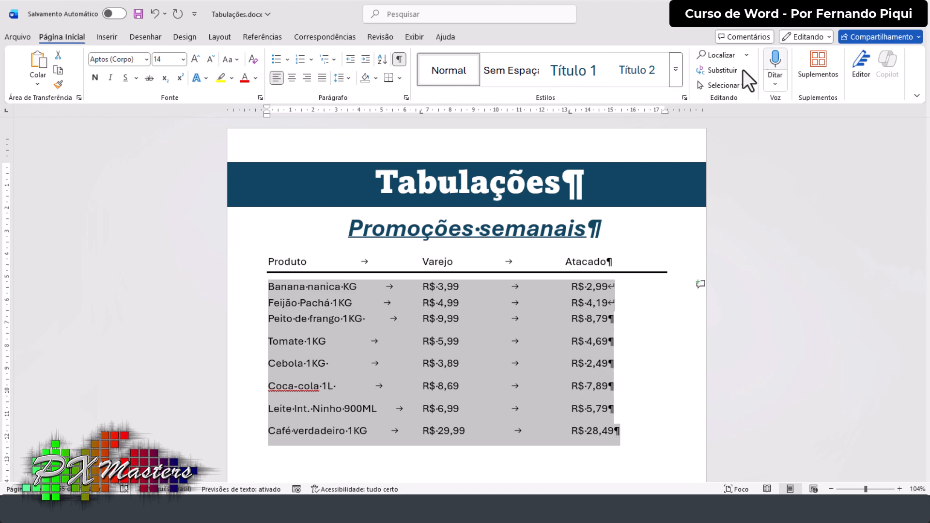
left_click(724, 72)
left_click_drag(596, 139, 559, 148)
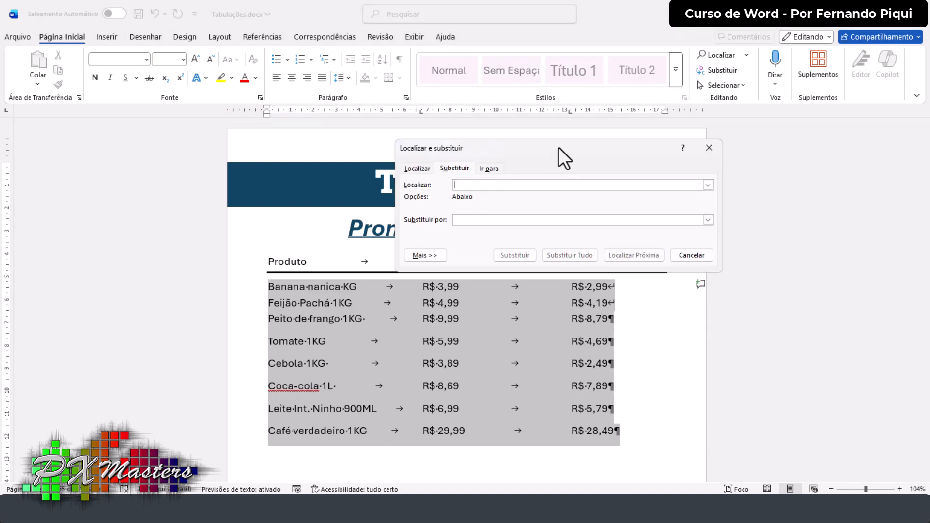
left_click(431, 254)
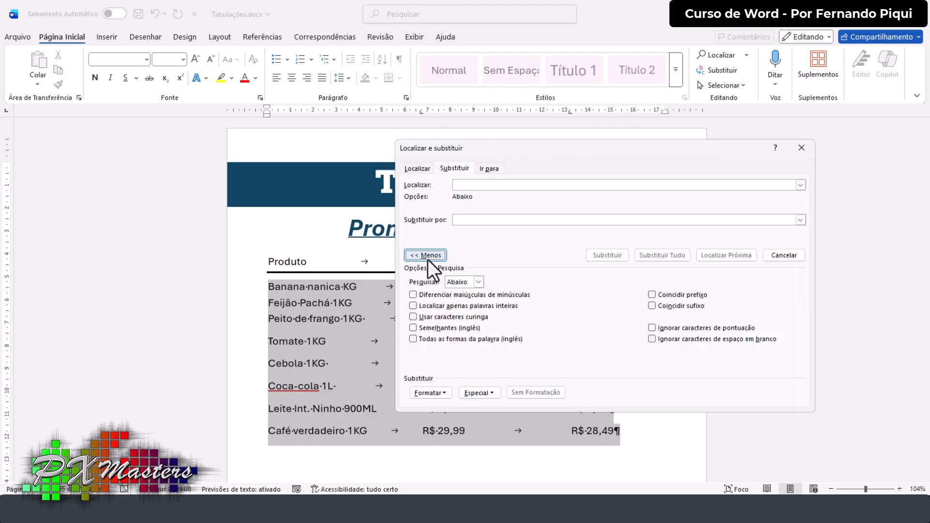
left_click(484, 186)
left_click(493, 394)
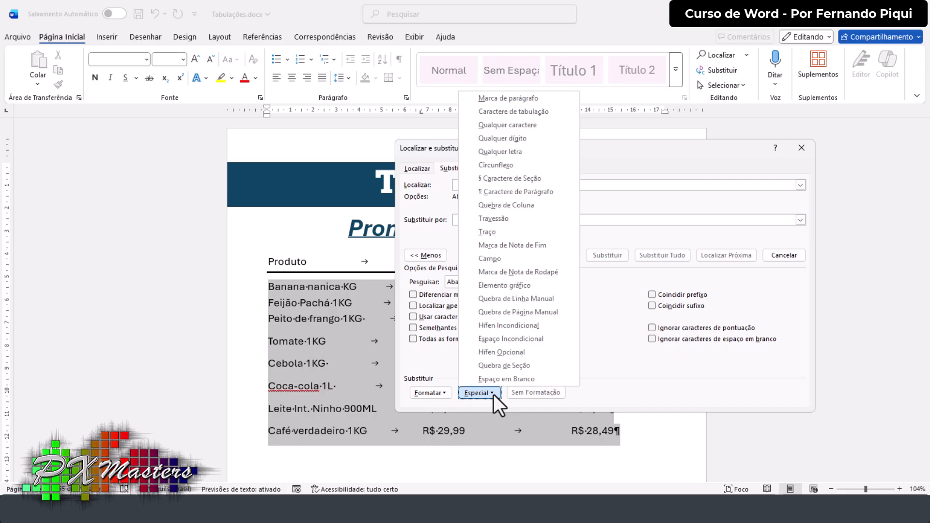
left_click(519, 102)
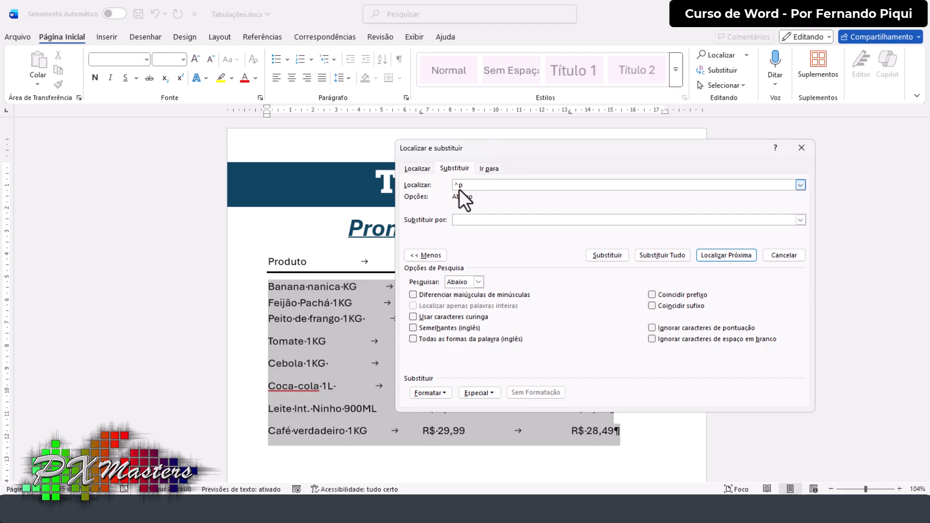
Set the replacement to a manual line break (^l), replace all within the selection only, and close the dialog
key("Tab")
left_click(485, 397)
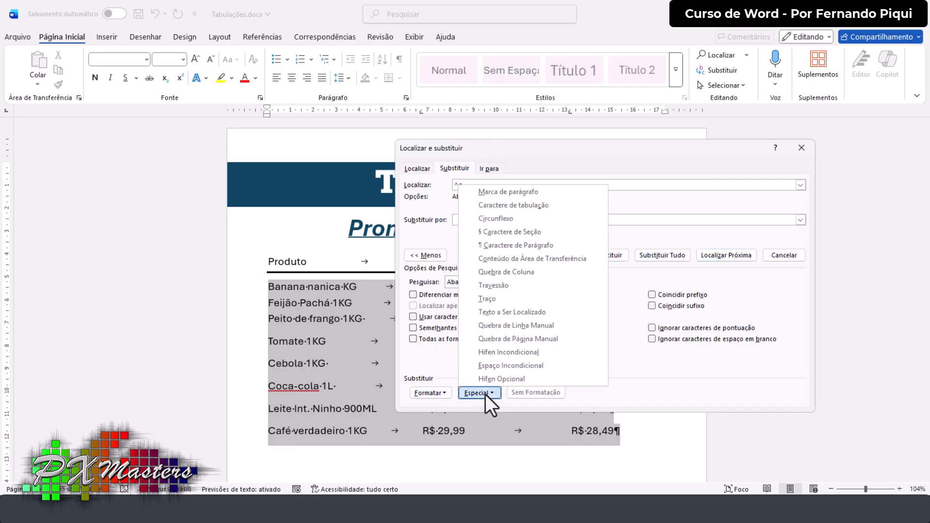
left_click(512, 327)
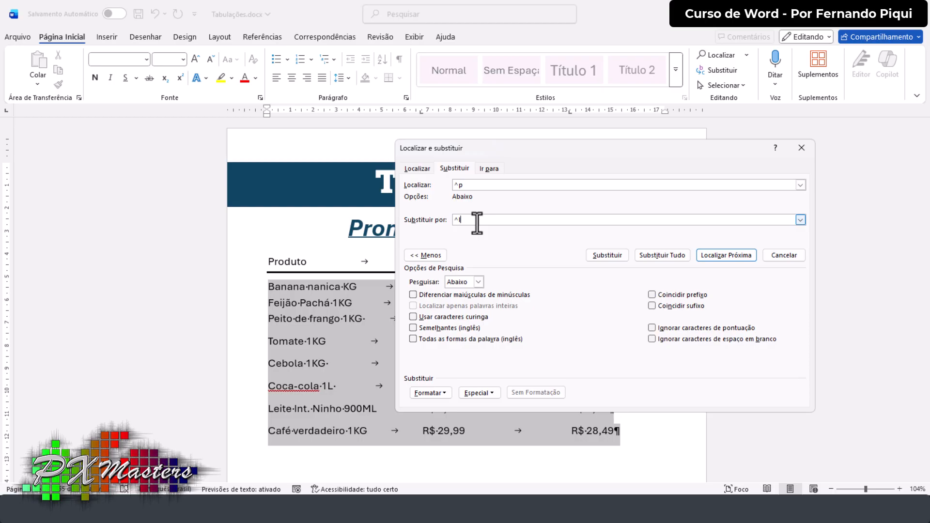
left_click(664, 255)
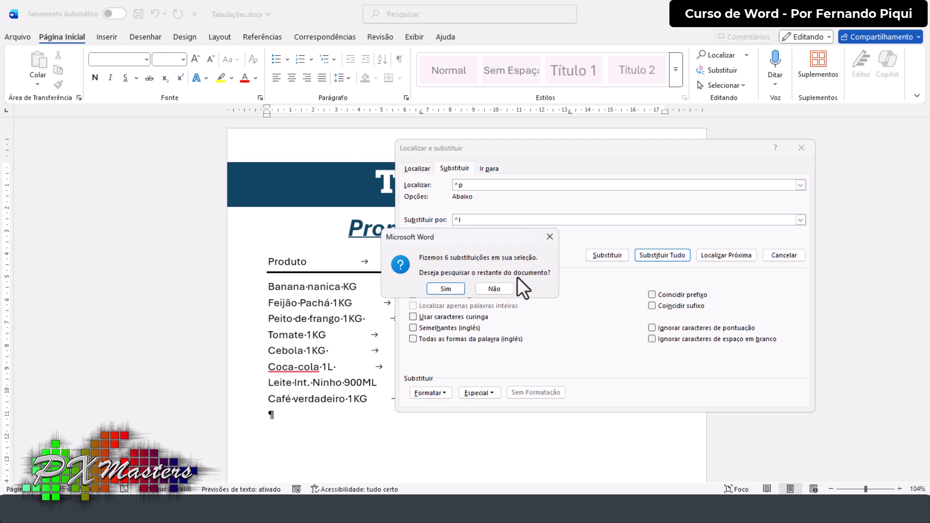
left_click(494, 289)
left_click(801, 148)
Try the Atacado tab stop of the line-broken product rows at about 12 cm
scroll(630, 204, "up", 3)
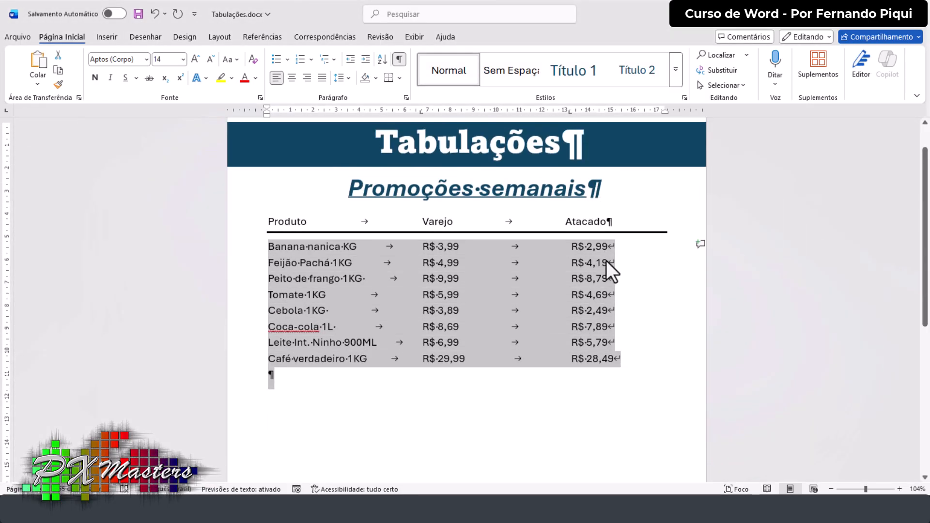
left_click(611, 281)
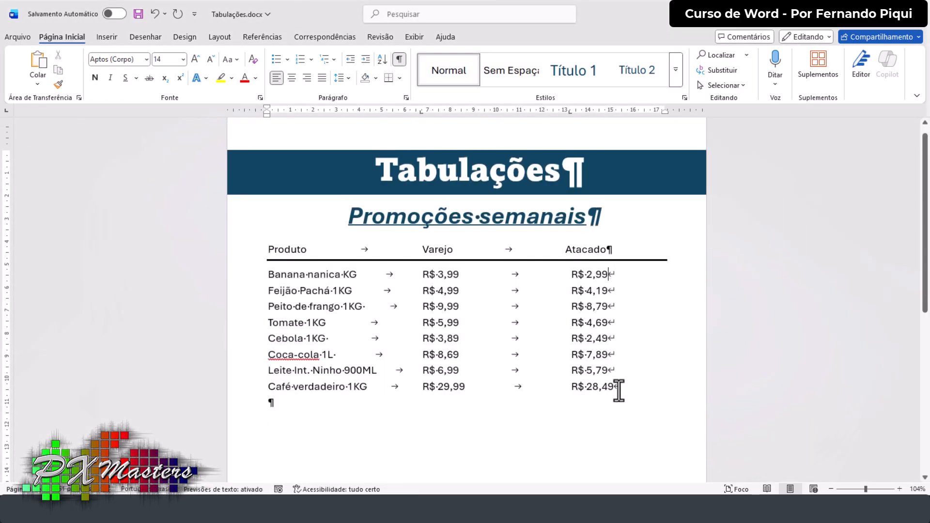
scroll(591, 315, "up", 1)
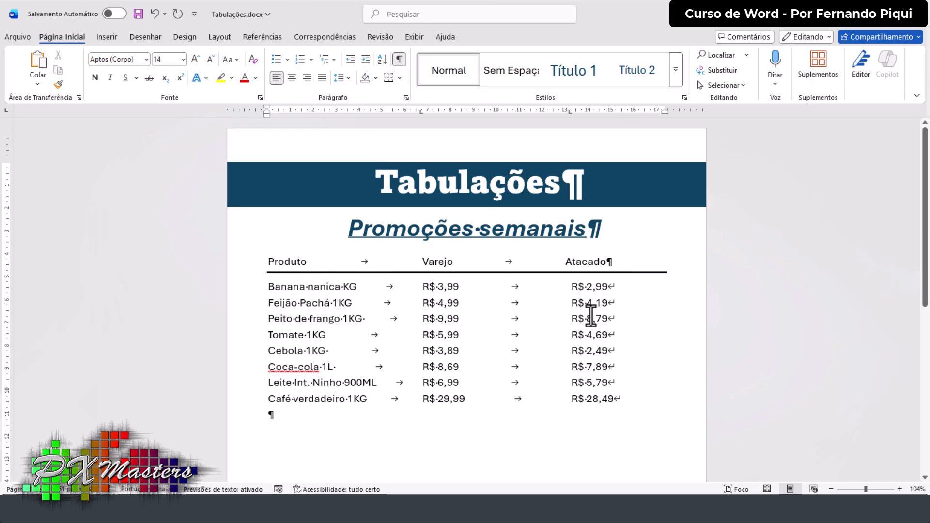
left_click(584, 289)
left_click_drag(626, 400, 559, 290)
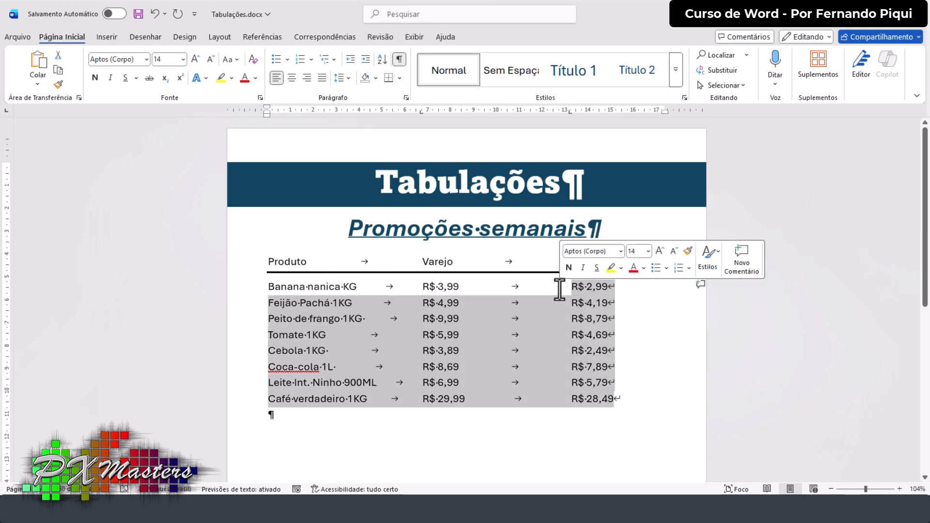
left_click(573, 290)
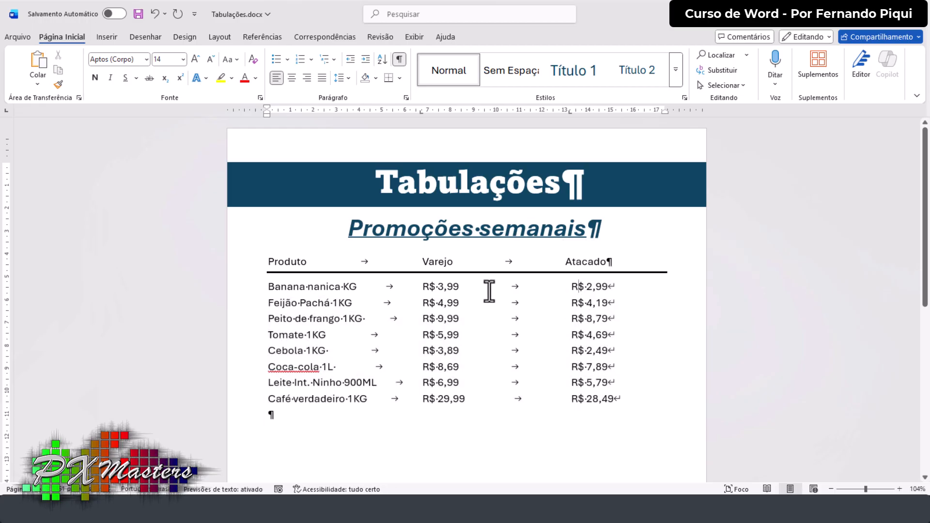
left_click_drag(571, 114, 544, 115)
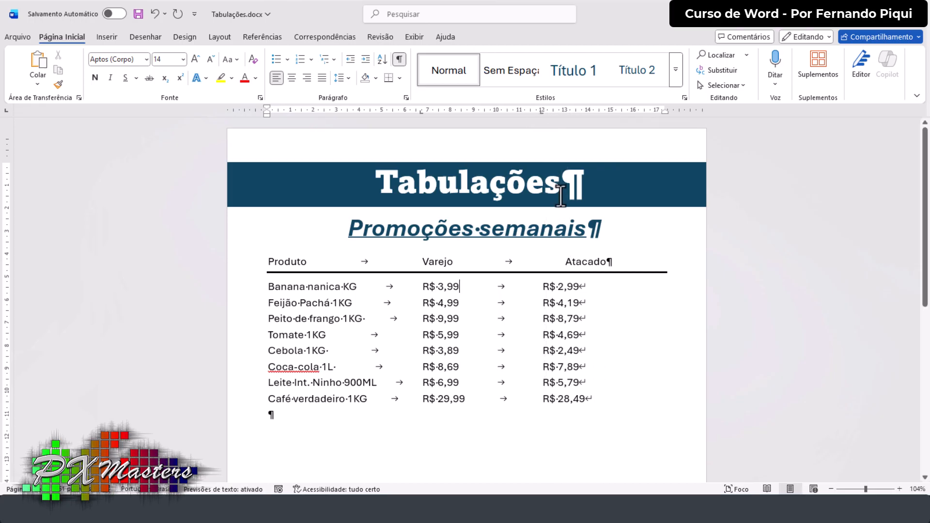
Move the Atacado tab stop of both the product rows and the header line to about 13.75 cm
left_click_drag(545, 117, 581, 114)
left_click(575, 265)
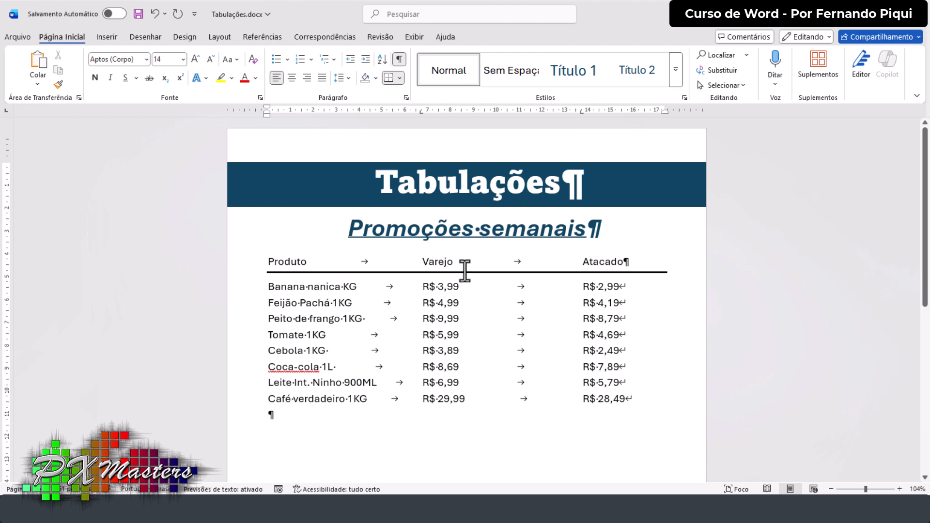
Move the Varejo tab stop to about 7.75 cm for the product rows and 8 cm for the header, and hide the formatting marks
left_click(448, 306)
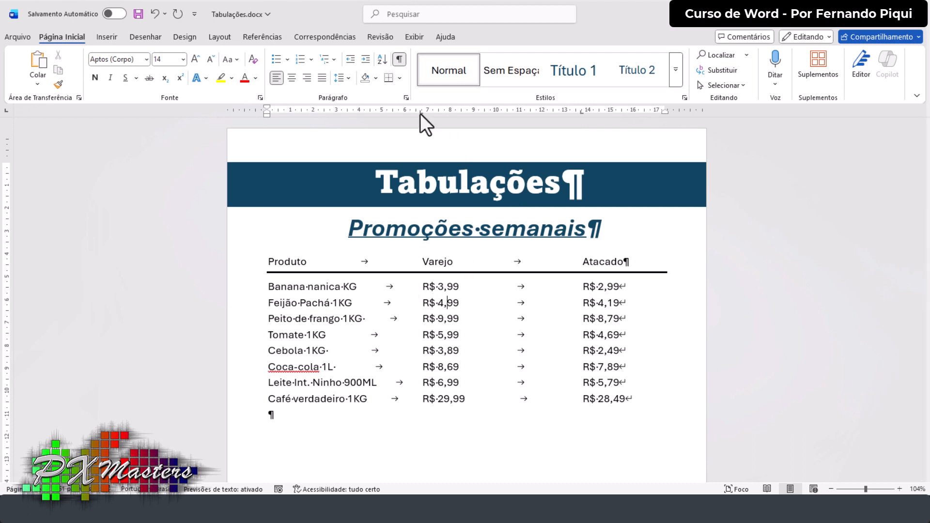
left_click_drag(420, 113, 443, 115)
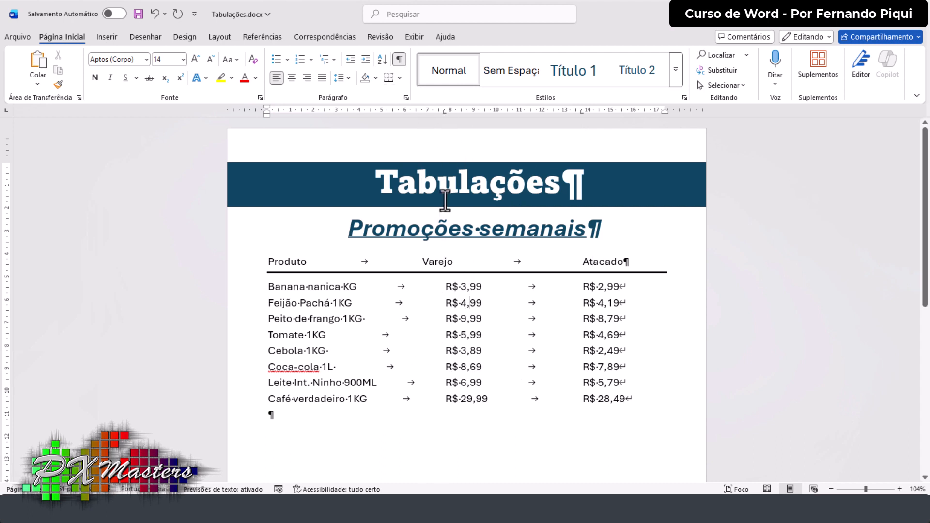
left_click(439, 263)
left_click_drag(421, 113, 448, 115)
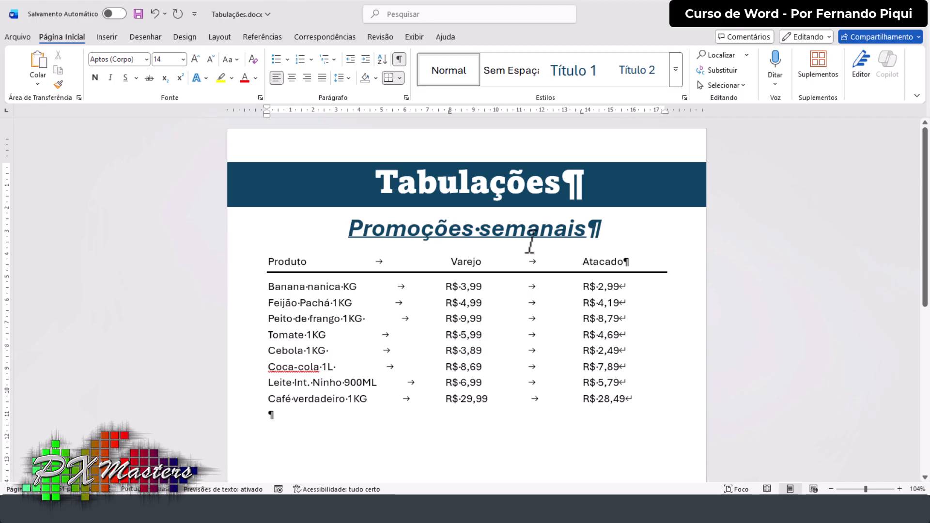
left_click(399, 59)
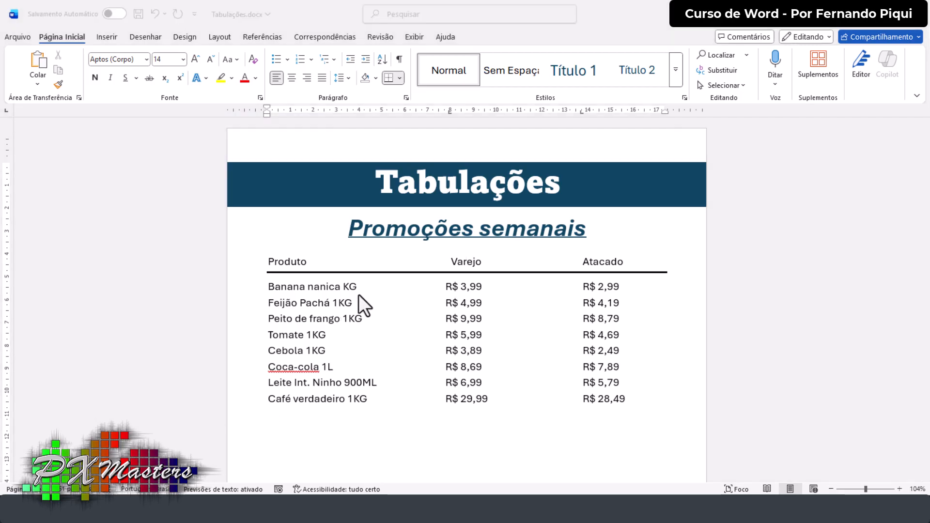
left_click(432, 291)
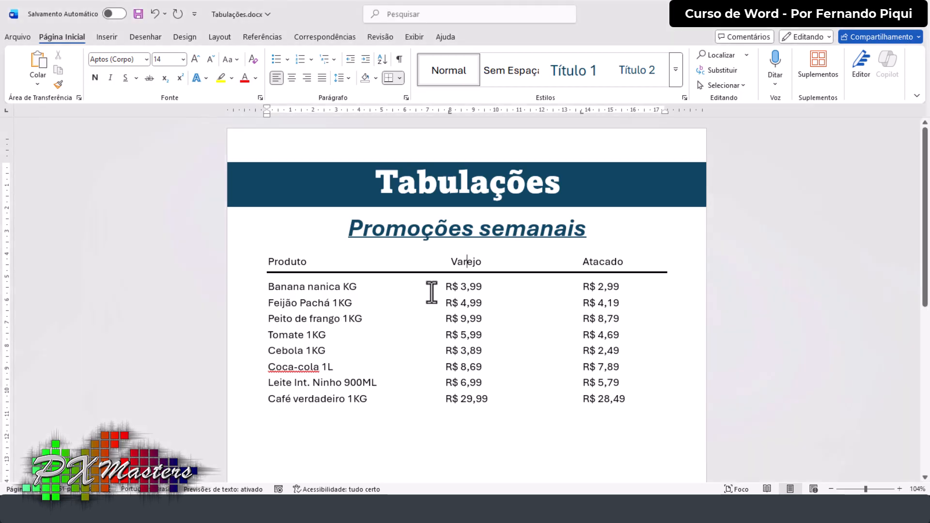
left_click_drag(400, 291, 438, 297)
left_click(488, 291)
left_click(433, 289)
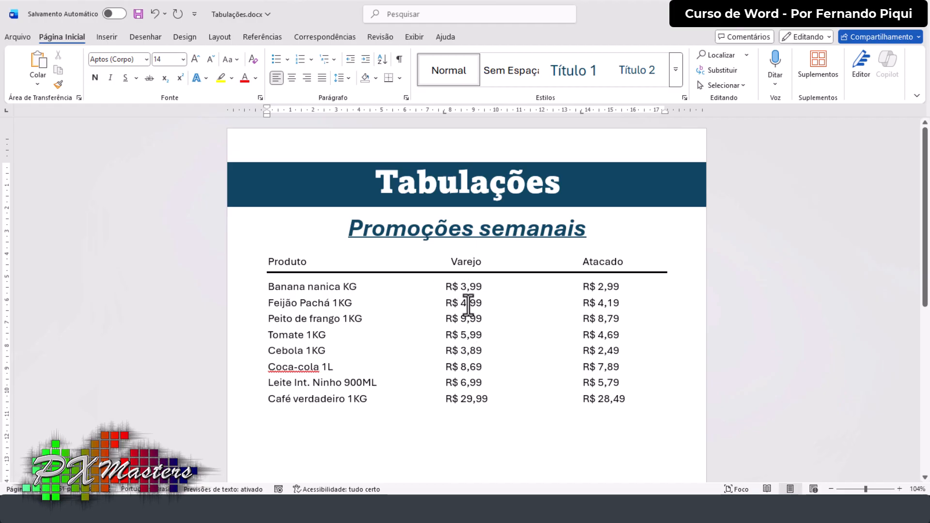
left_click(457, 337)
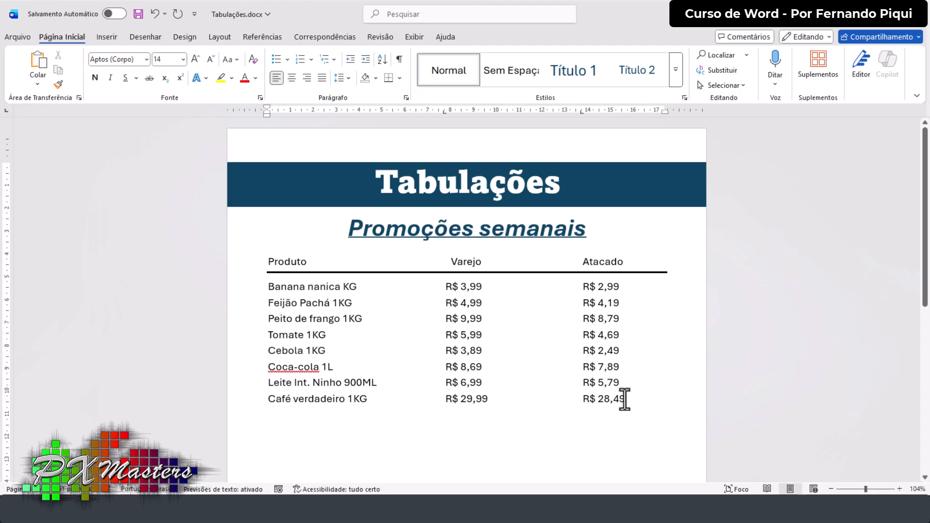
Review the tab stop settings of the product rows through the paragraph settings and close them
left_click_drag(628, 404, 270, 286)
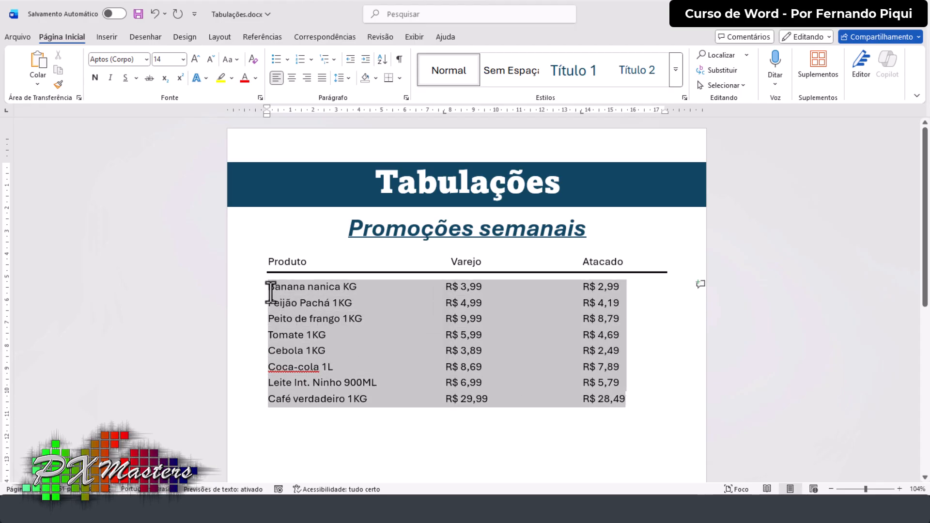
left_click(445, 331)
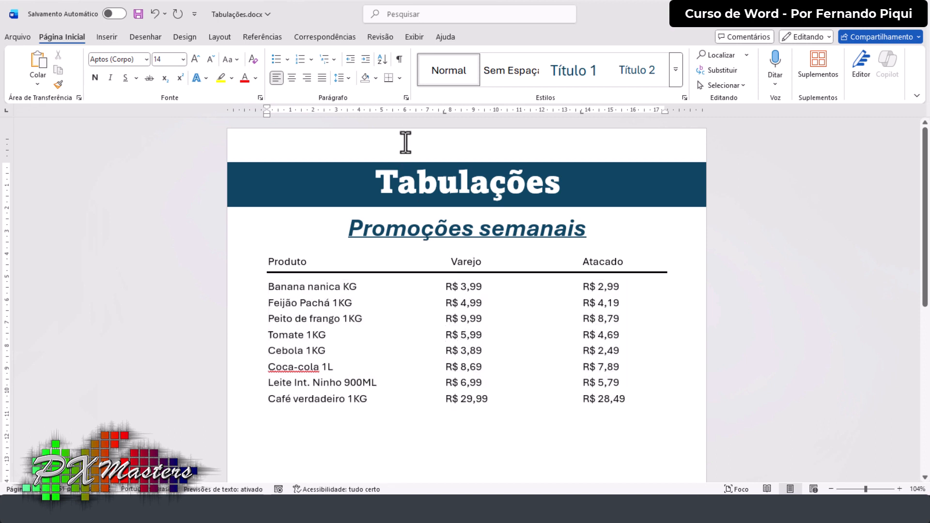
left_click(406, 99)
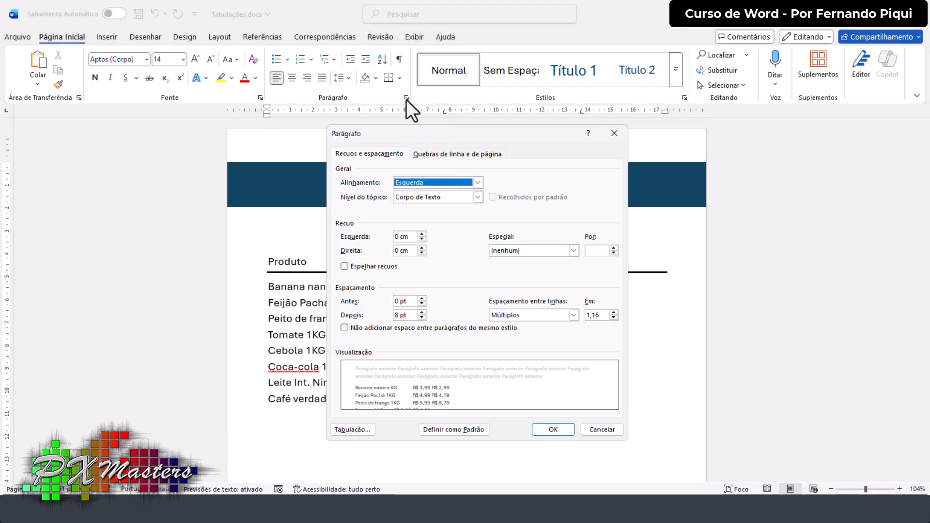
left_click(357, 432)
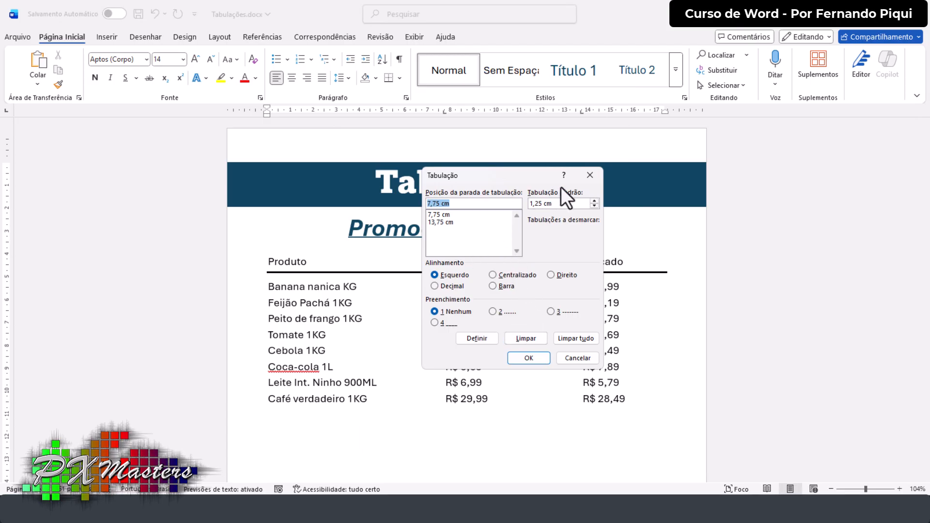
left_click(590, 175)
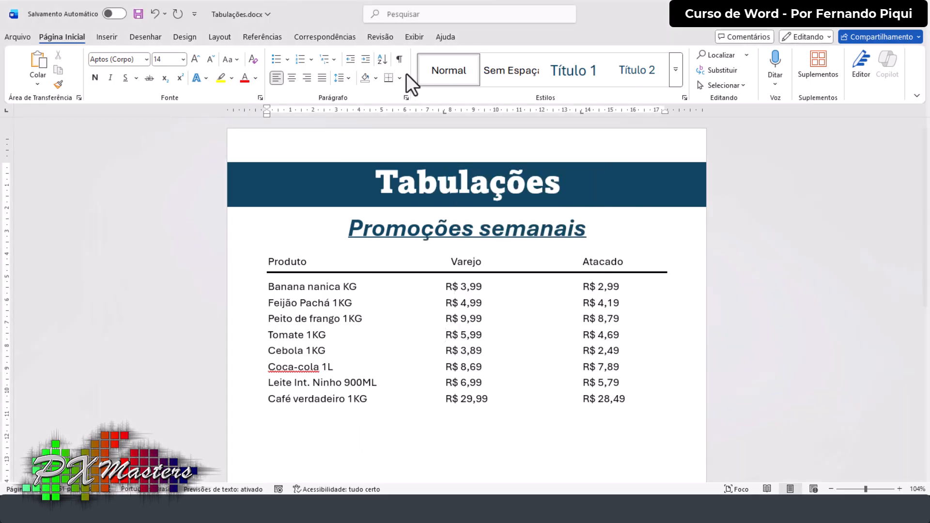
Apply the dotted leader (option 2) to the product rows' 7,75 cm tab stop, showing the formatting marks only during the edit
left_click(399, 59)
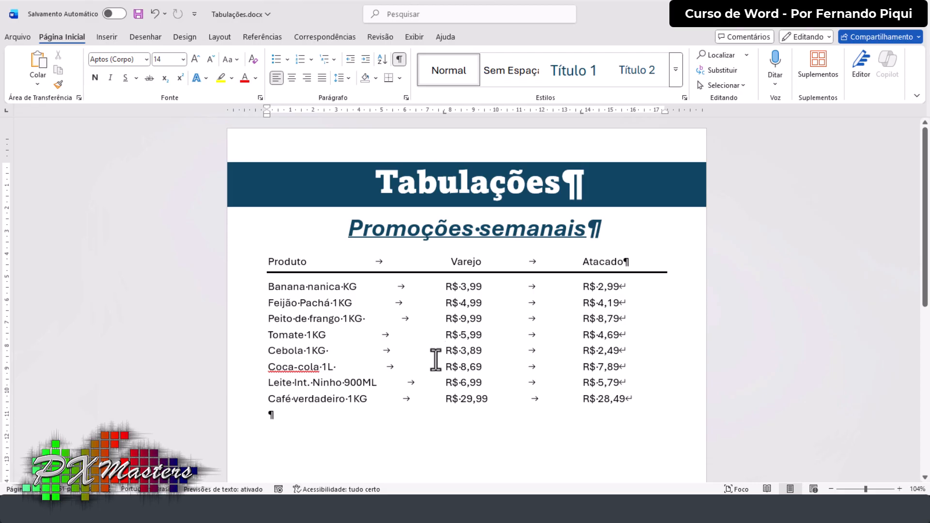
double_click(444, 112)
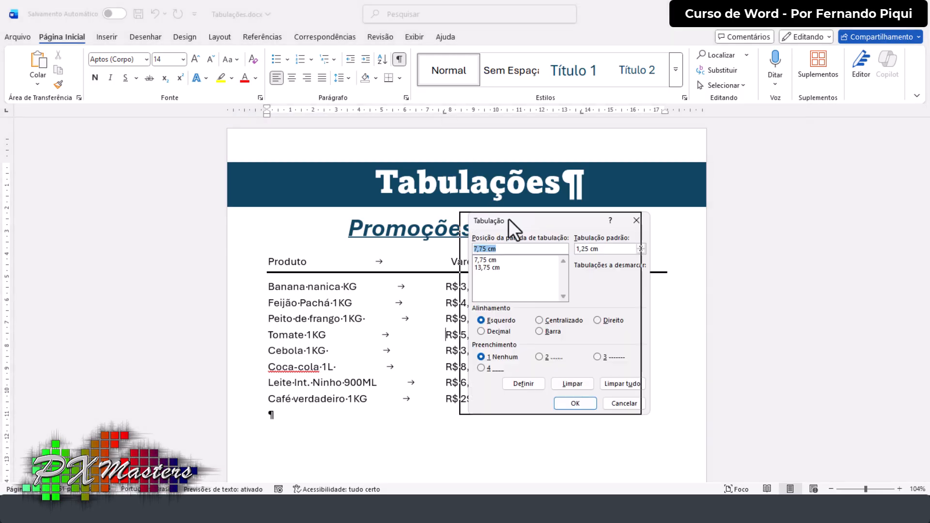
left_click_drag(509, 219, 512, 188)
left_click(482, 231)
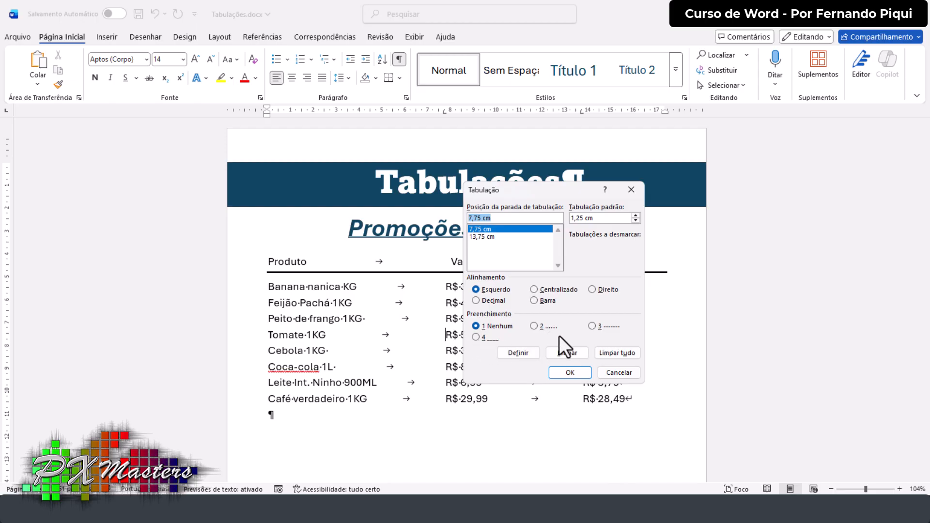
left_click(533, 326)
left_click(566, 374)
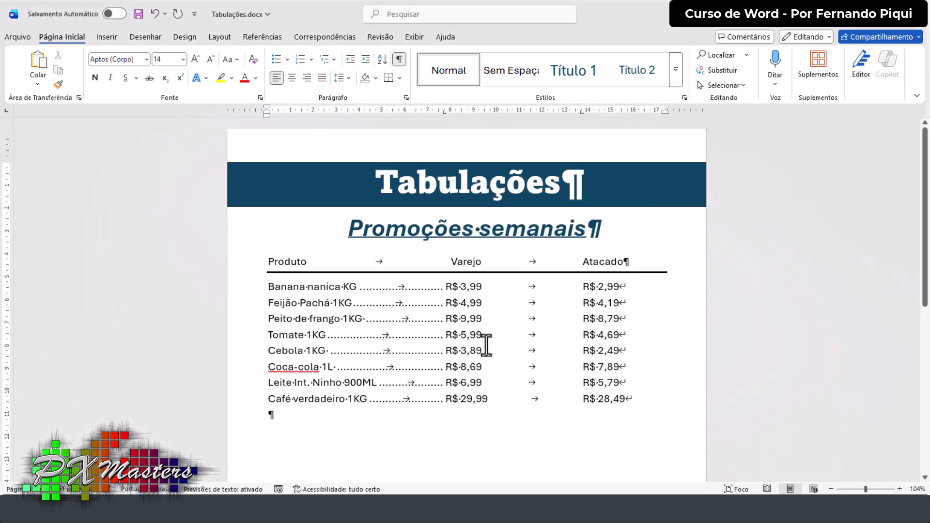
left_click(400, 60)
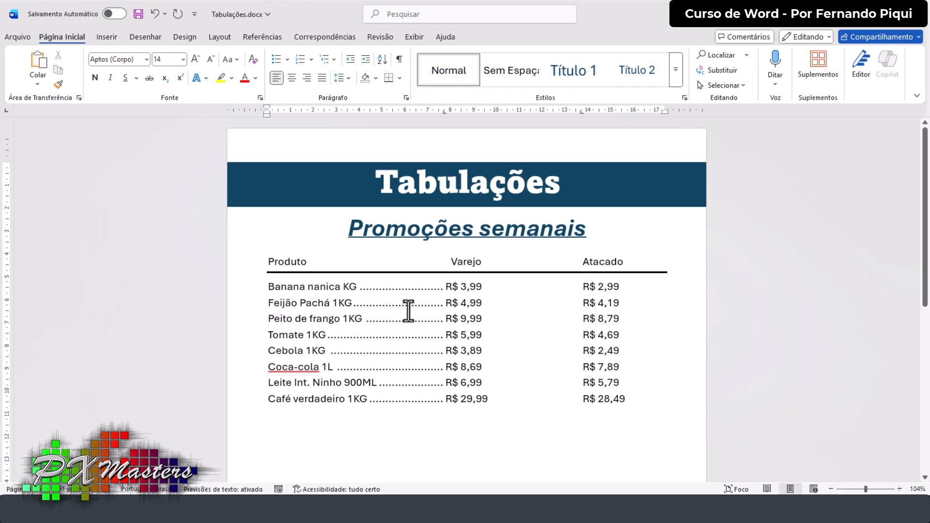
Apply the dotted leader (option 2) to the product rows' 13,75 cm tab stop as well
double_click(444, 113)
left_click_drag(562, 190, 373, 199)
left_click(330, 241)
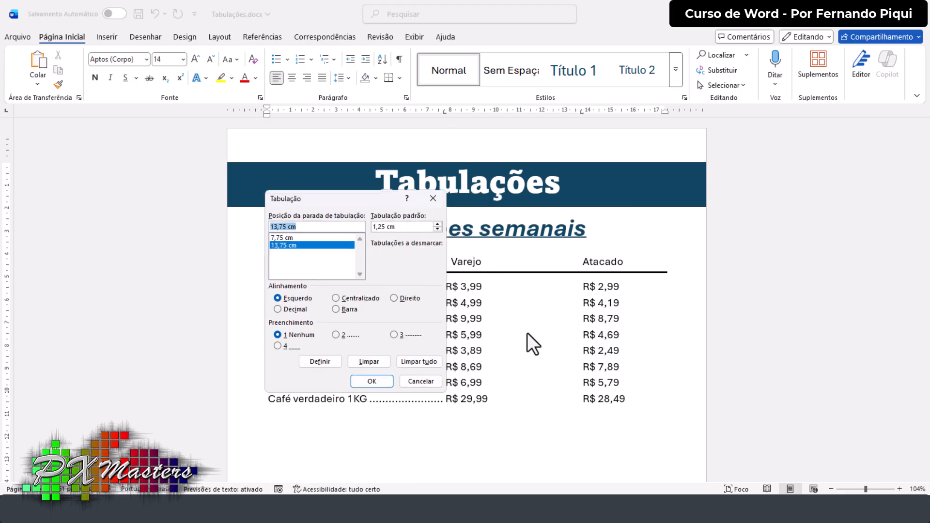
left_click(336, 335)
left_click(384, 384)
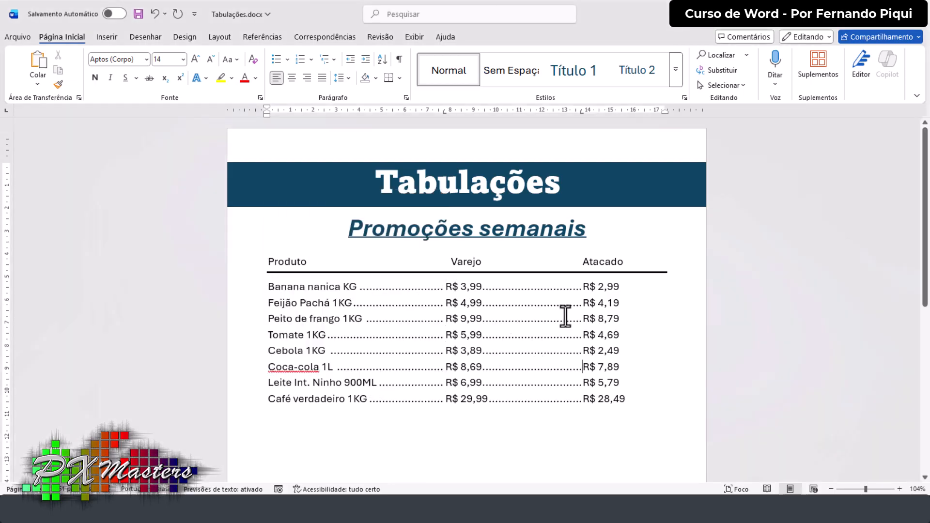
left_click(521, 266)
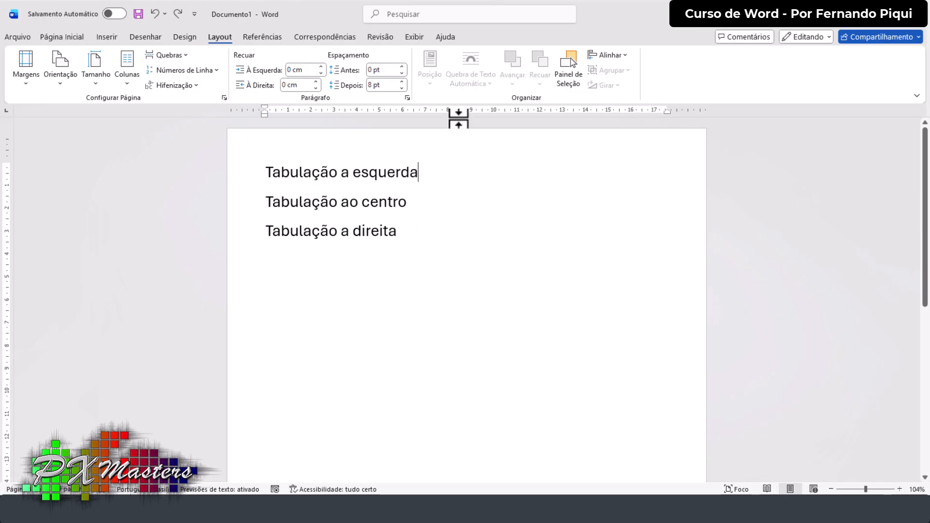
In Documento1, set a left tab stop at about 8.5 cm for "Tabulação a esquerda" and tab the line to it
left_click(459, 113)
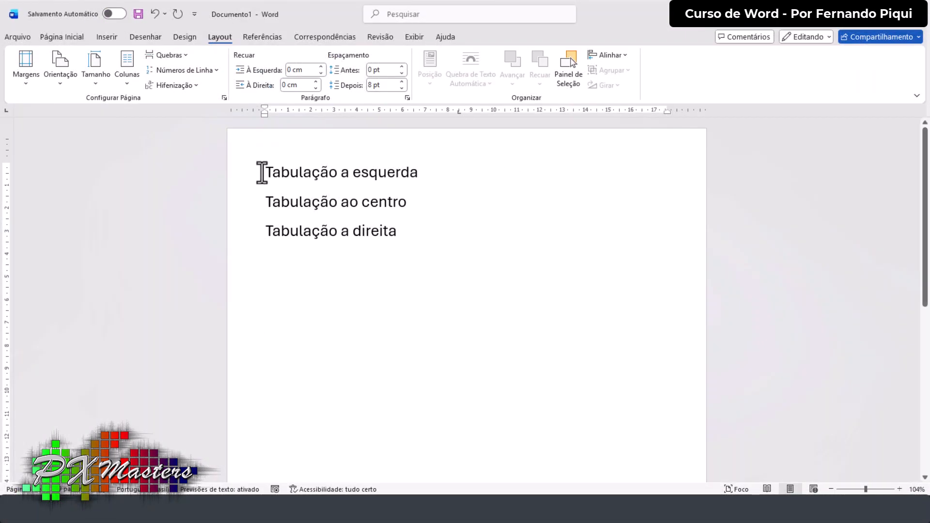
key("Tab")
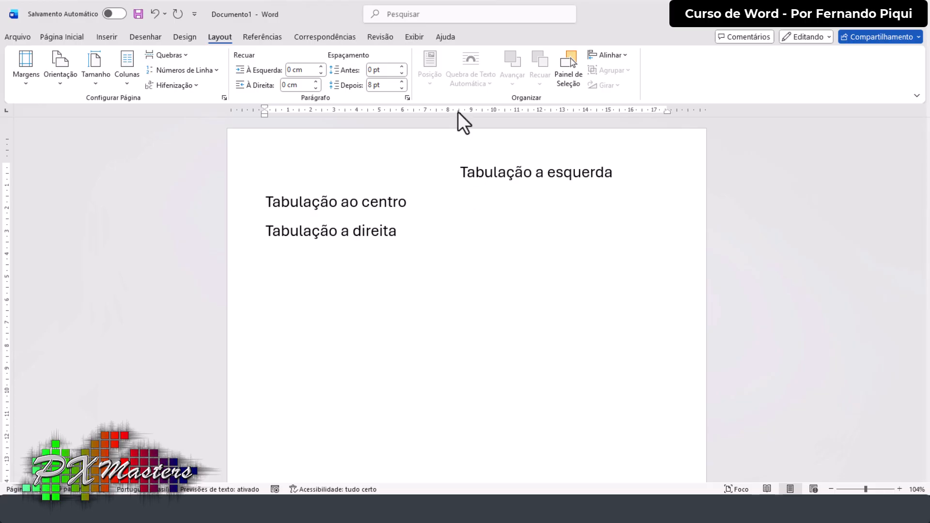
left_click_drag(458, 111, 457, 114)
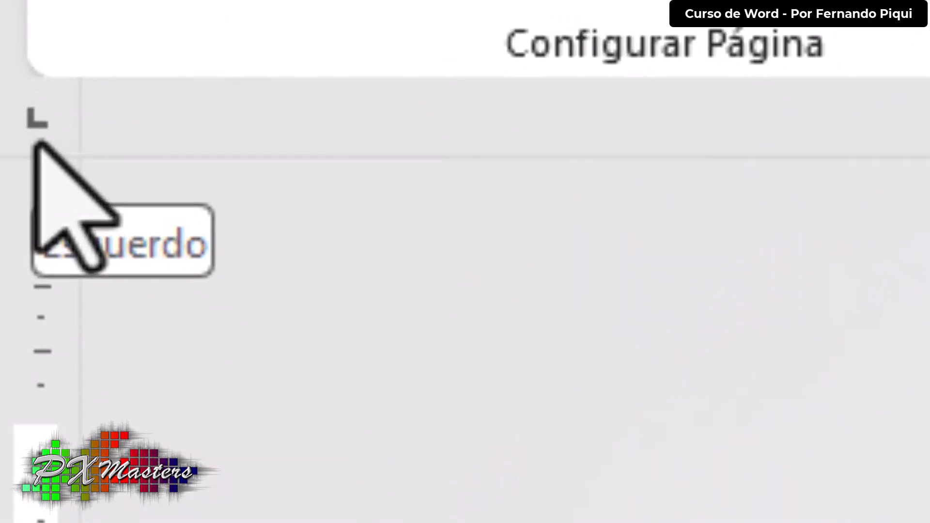
Set a centered tab stop at about 8.5 cm for the line "Tabulação ao centro" and tab its text to it
left_click(36, 140)
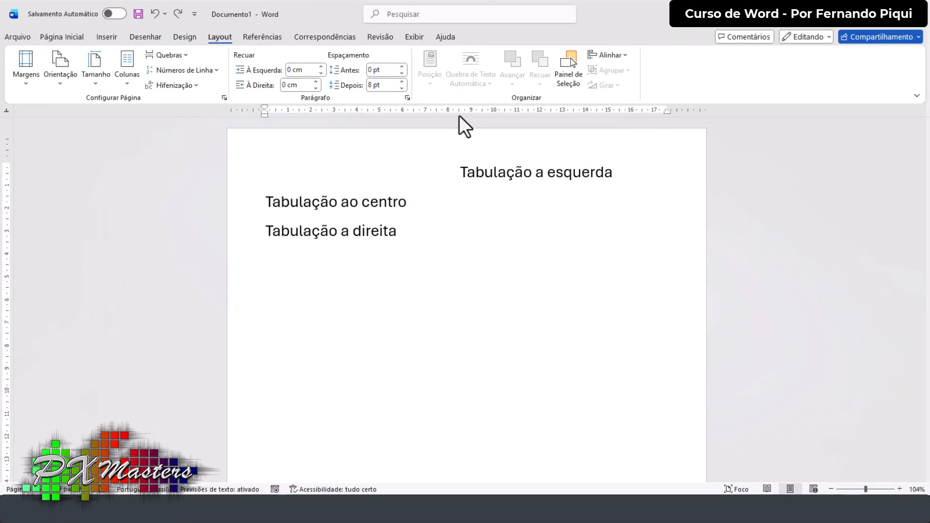
left_click(458, 115)
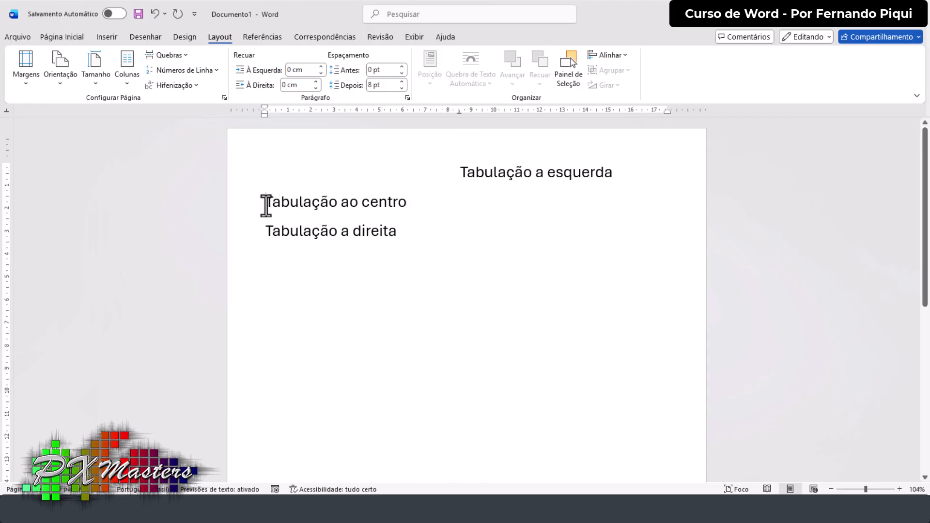
left_click(266, 206)
key("Tab")
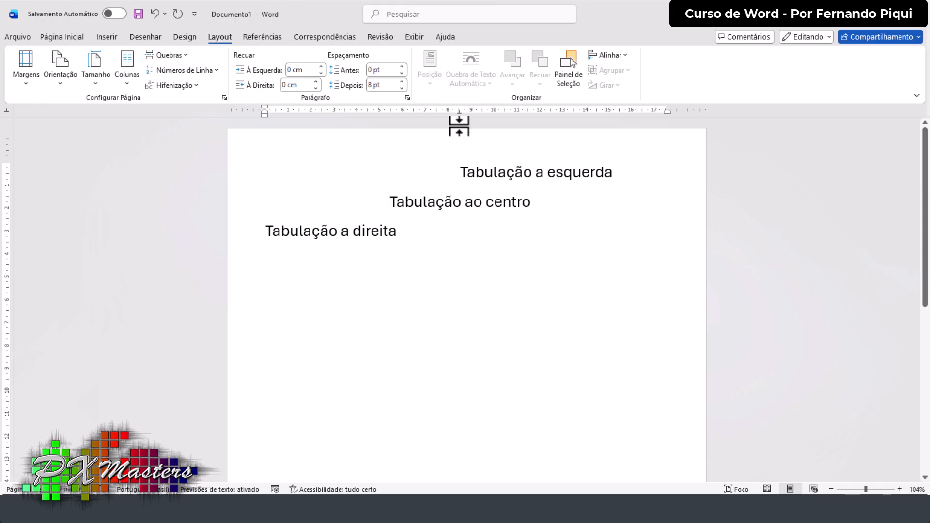
left_click_drag(459, 113, 458, 113)
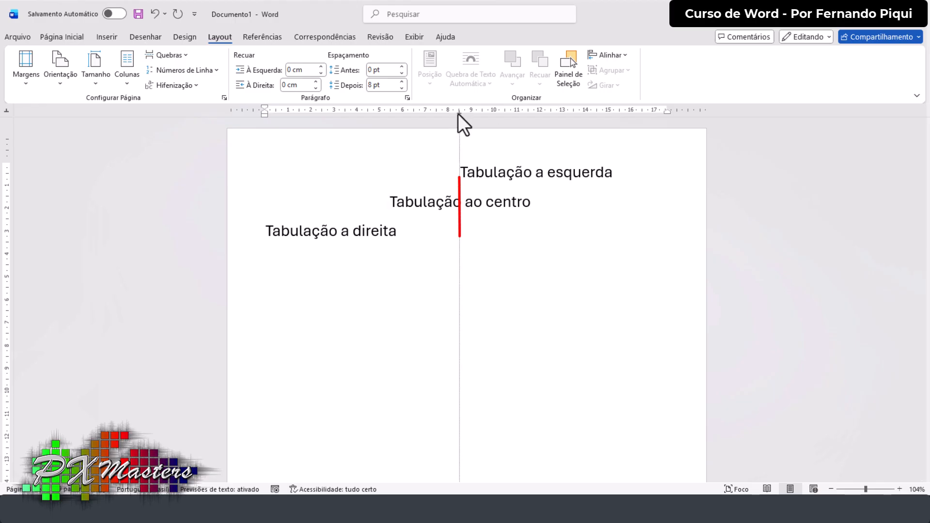
left_click_drag(457, 113, 457, 114)
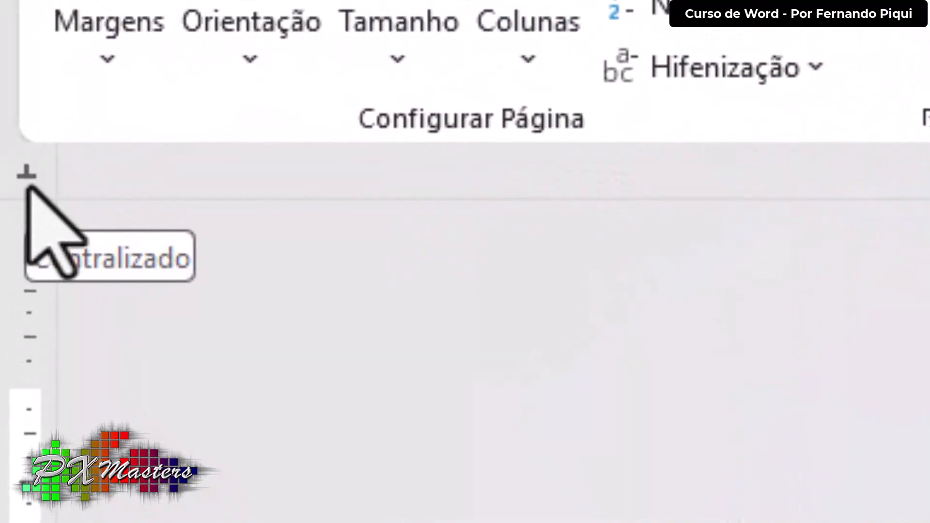
Set a right tab stop at about 8.5 cm for the line "Tabulação a direita" and tab its text to it
left_click(27, 187)
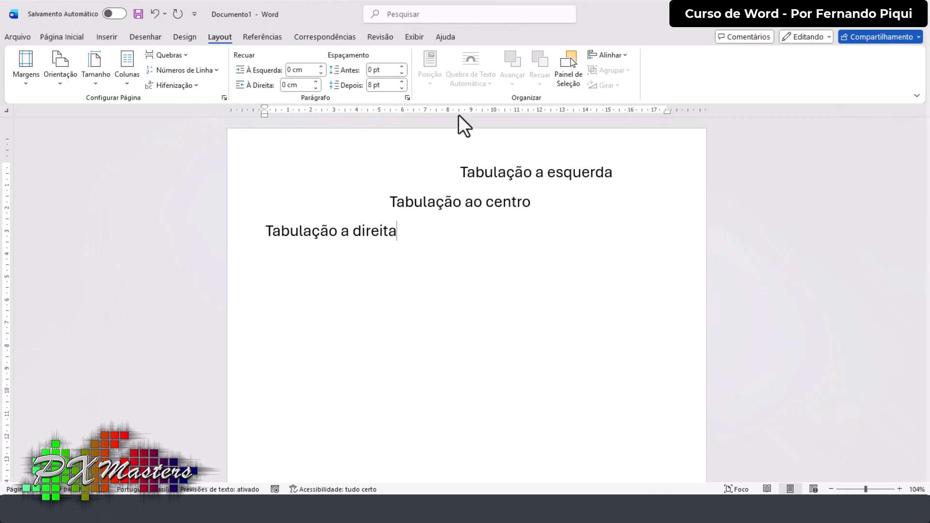
left_click(458, 114)
left_click(267, 228)
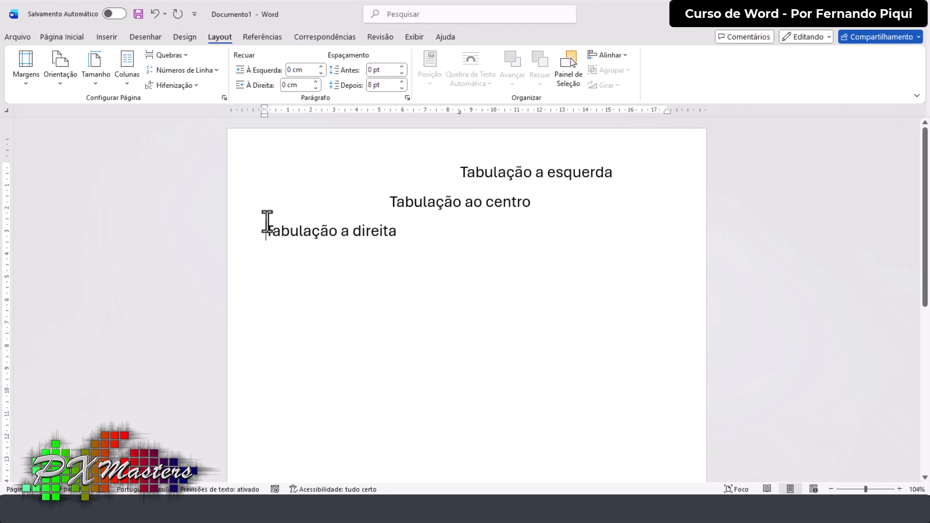
key("Tab")
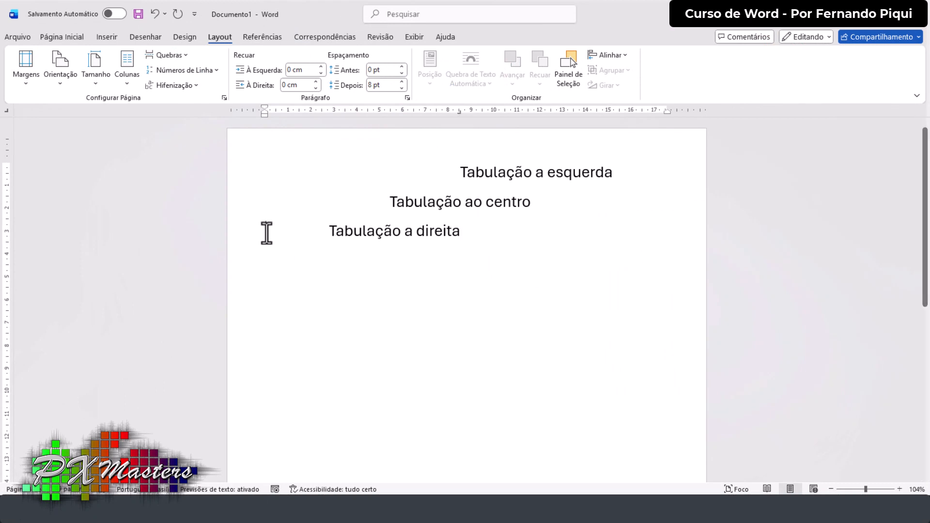
left_click_drag(459, 113, 459, 113)
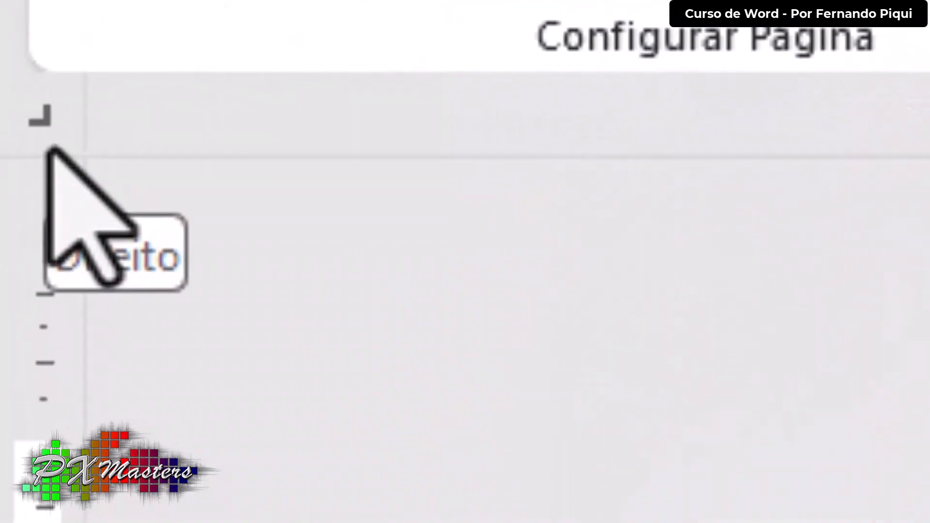
Cycle the ruler's tab type selector through the decimal, bar and indent types to examine them
left_click(48, 148)
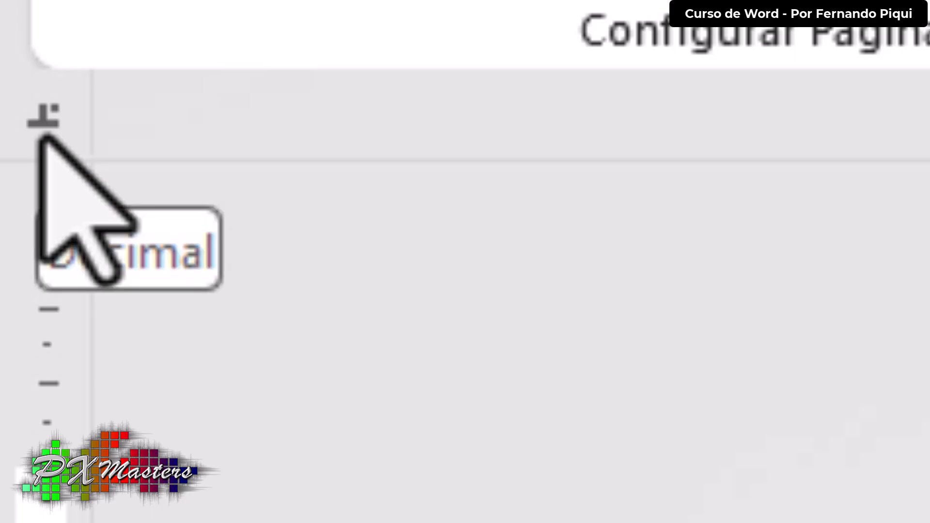
left_click(41, 138)
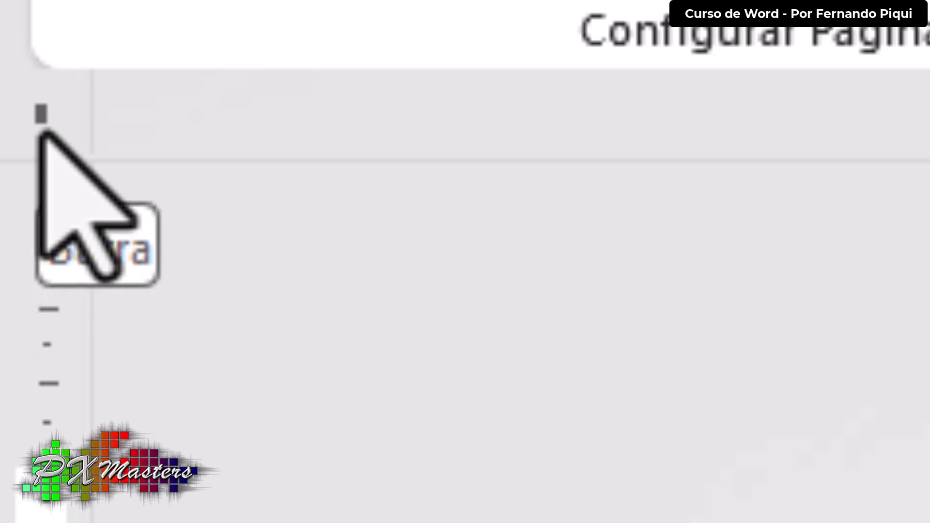
left_click(41, 133)
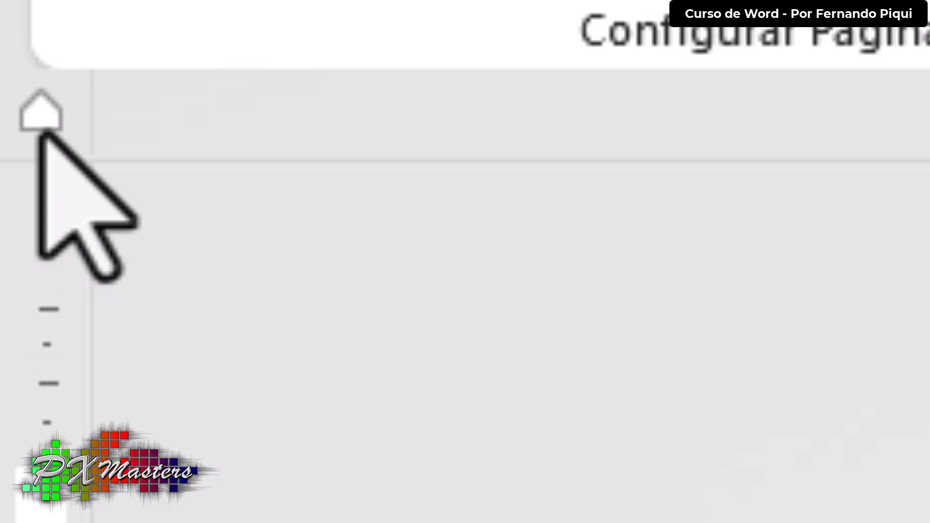
left_click(41, 133)
left_click(41, 133)
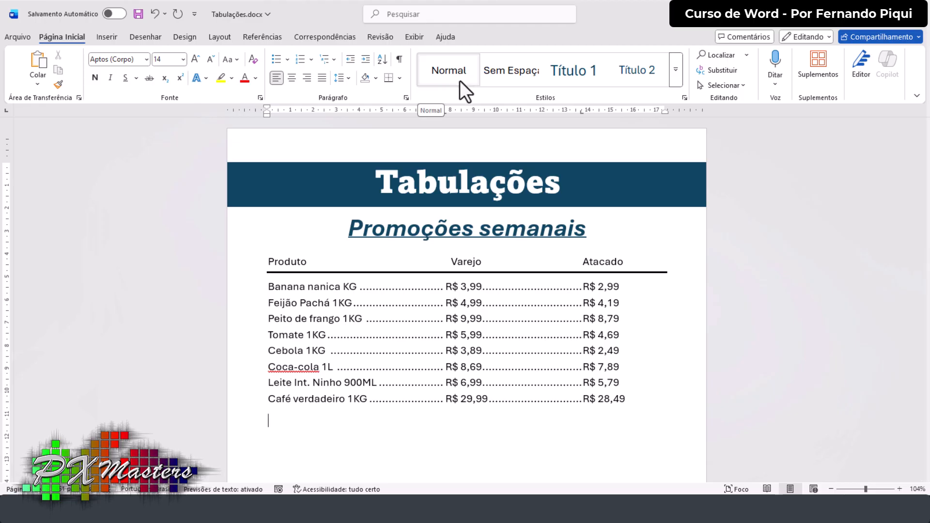
In Tabulações.docx, add the heading "Tabela de estudos" on the format-cleared line below the list, copying the formatting of "Promoções semanais"
left_click(254, 59)
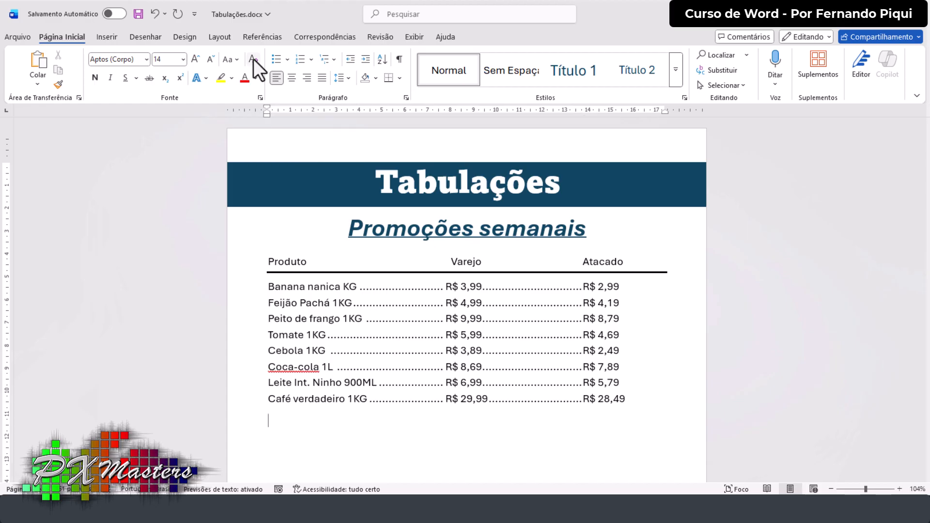
type("Tabela de estudos")
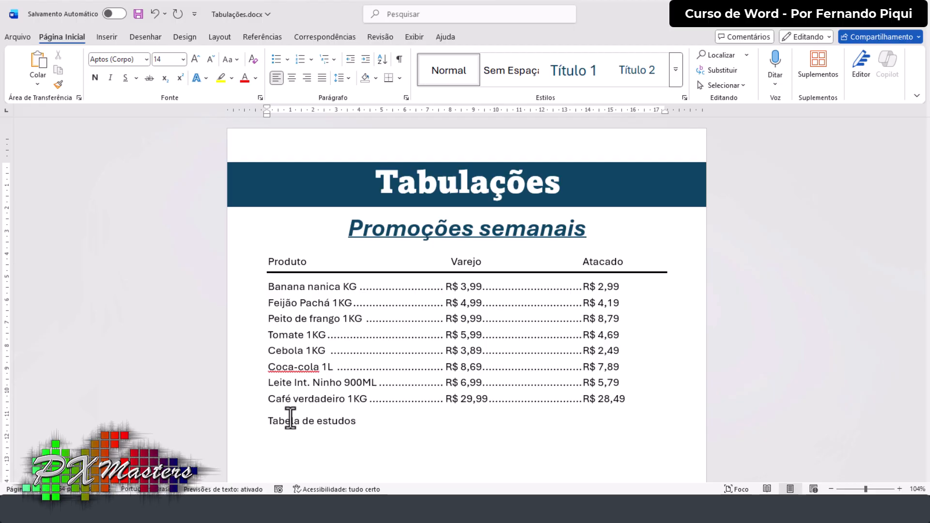
left_click(460, 228)
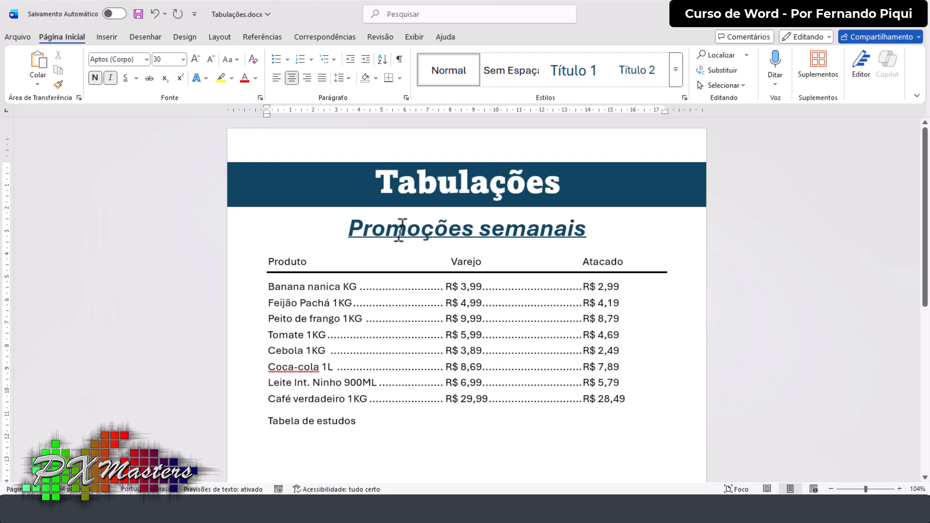
left_click(60, 87)
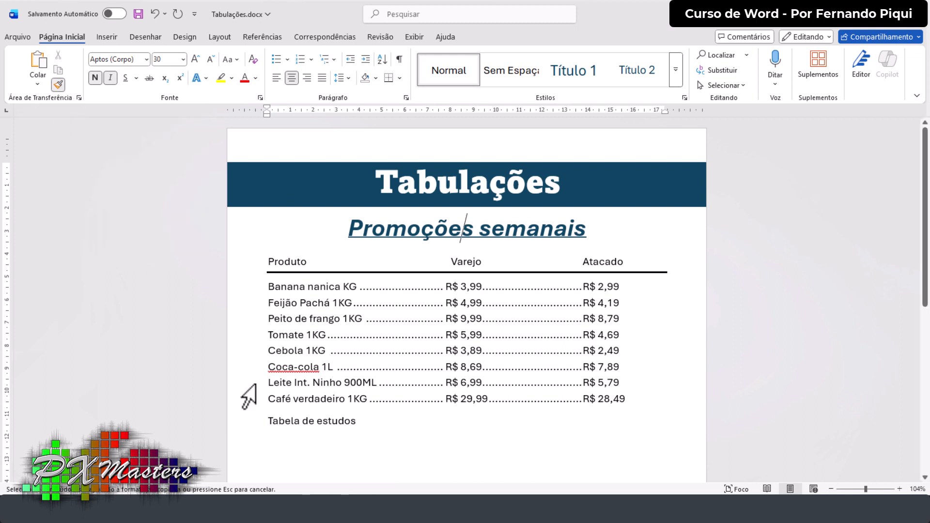
left_click_drag(268, 426, 347, 424)
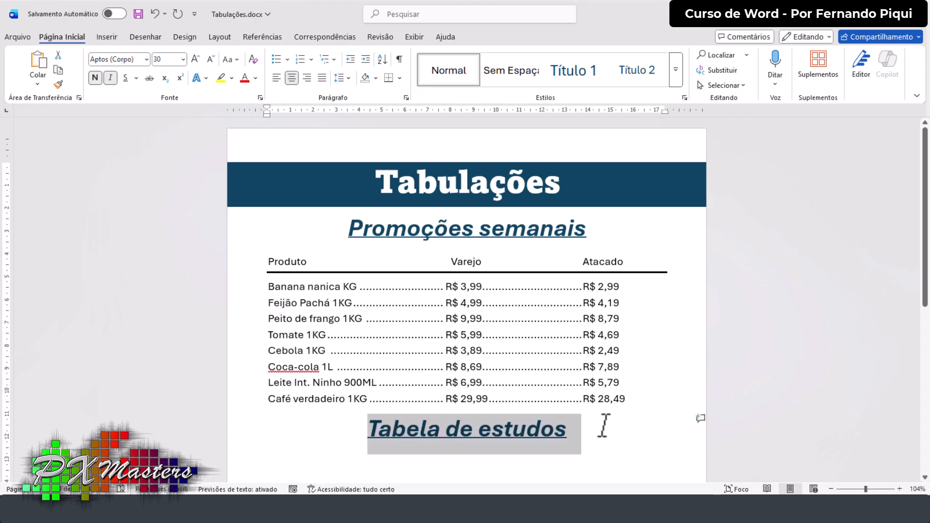
scroll(602, 426, "down", 2)
left_click(571, 380)
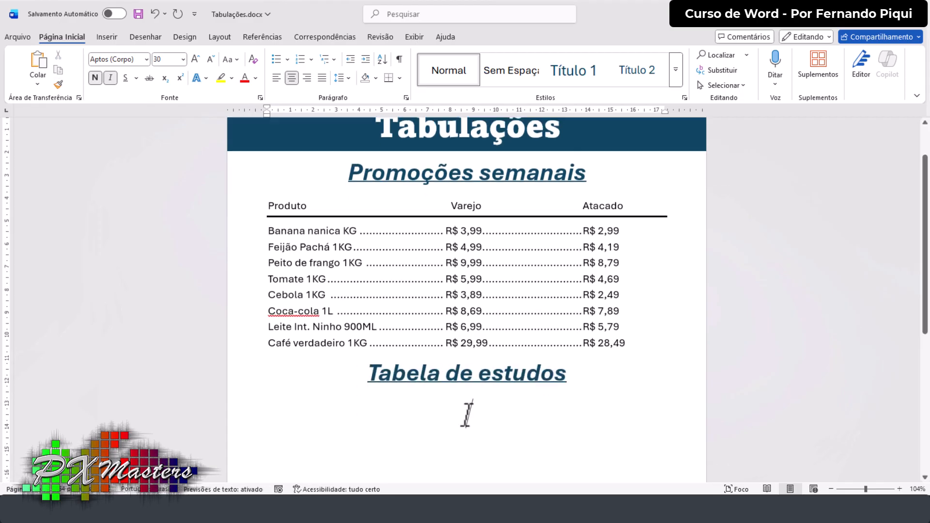
Below "Tabela de estudos", add a Normal-style header line with "Dia", "Manhã" and "Tarde" separated by tabs, showing the formatting marks
left_click(453, 74)
left_click(272, 412)
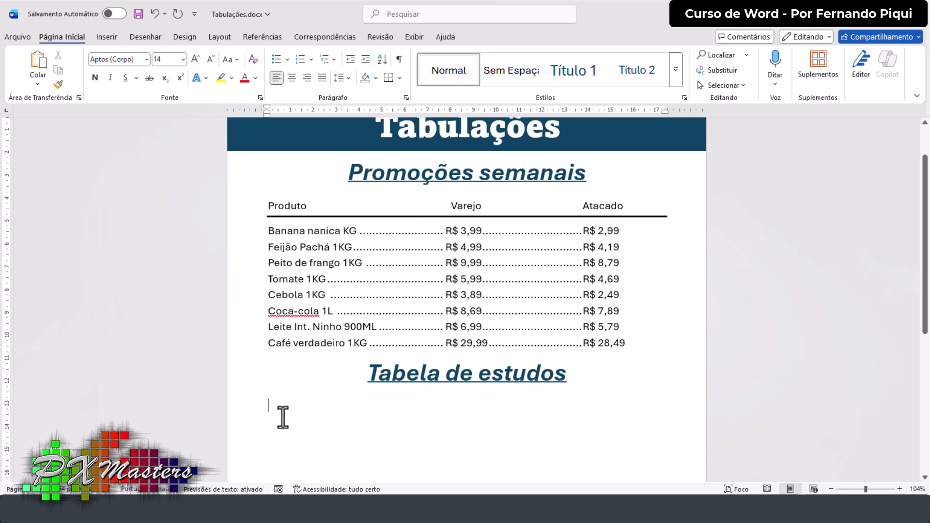
type("Dia")
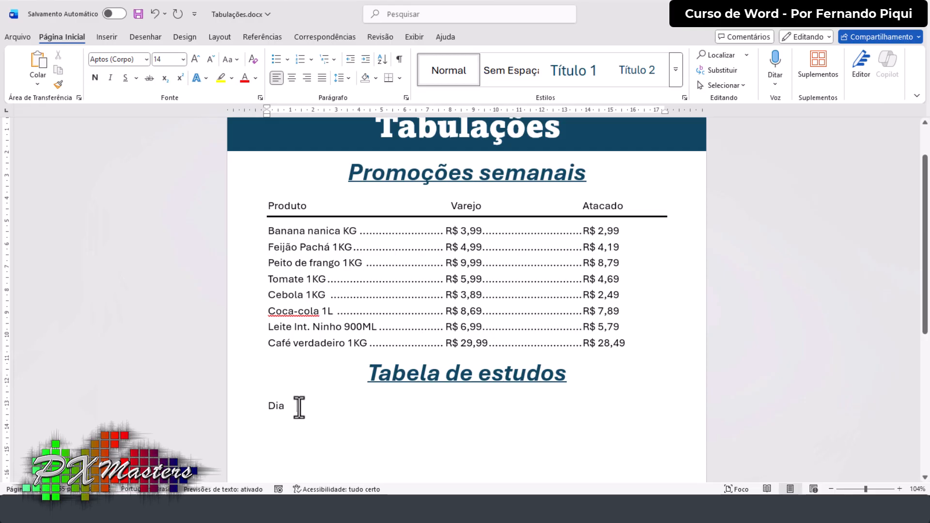
left_click(400, 59)
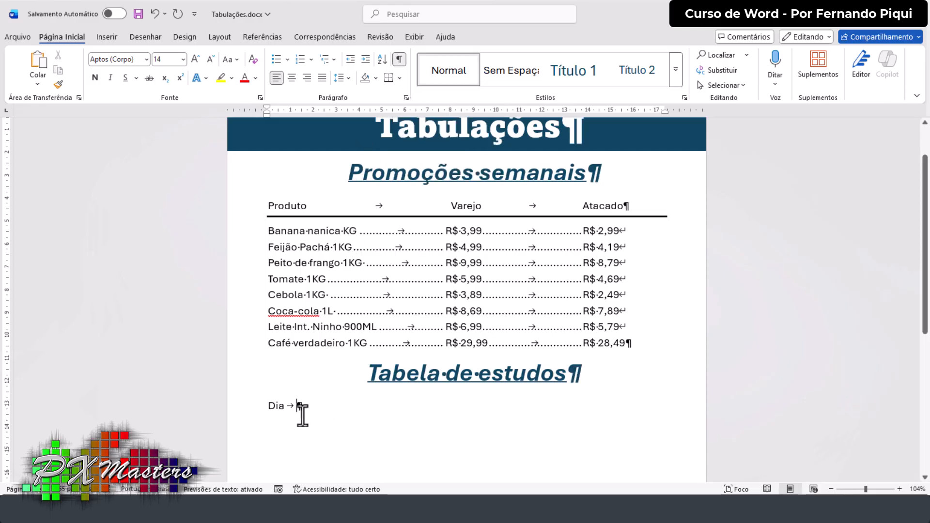
type("Manhã")
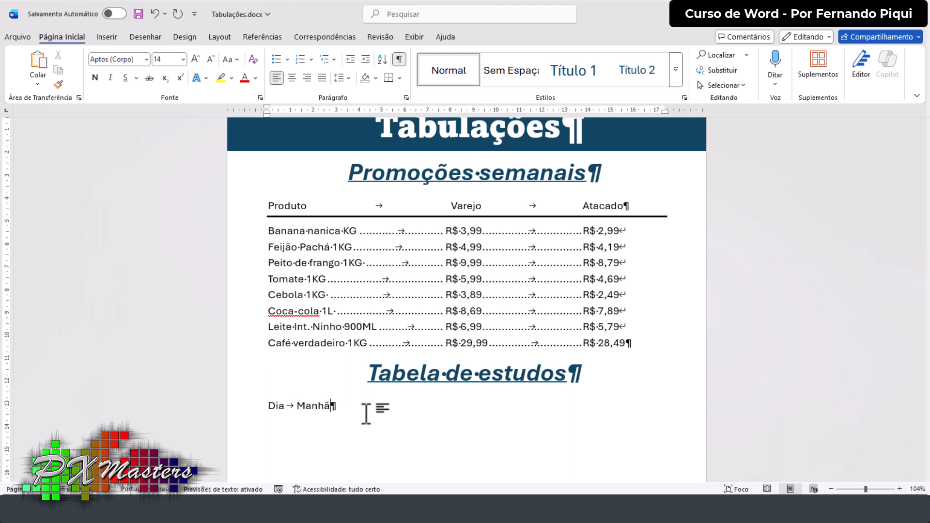
key("Tab")
type("Tarde")
Start a new paragraph under the header with the tab-separated entries "Segunda", "português" and "História"
key("Return")
type("Segunda")
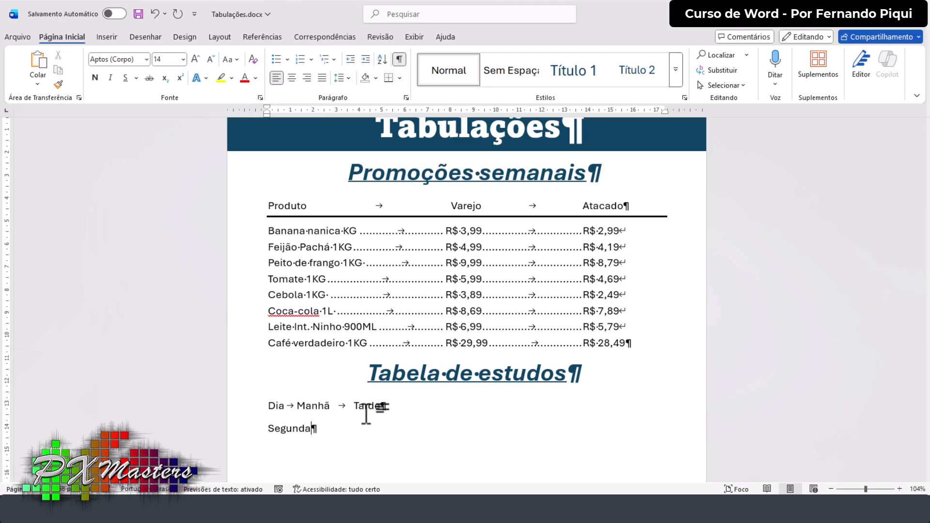
key("Tab")
type("portugues")
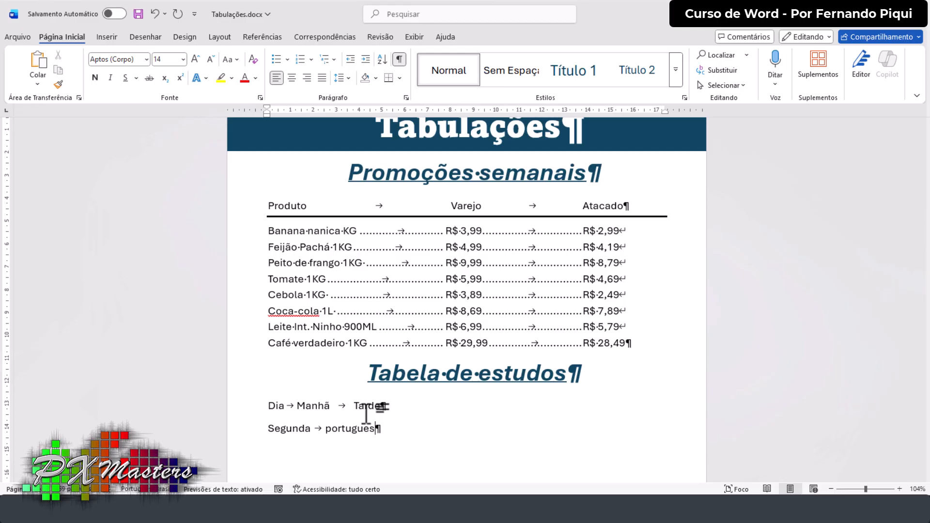
key("Tab")
type("História")
scroll(417, 416, "down", 3)
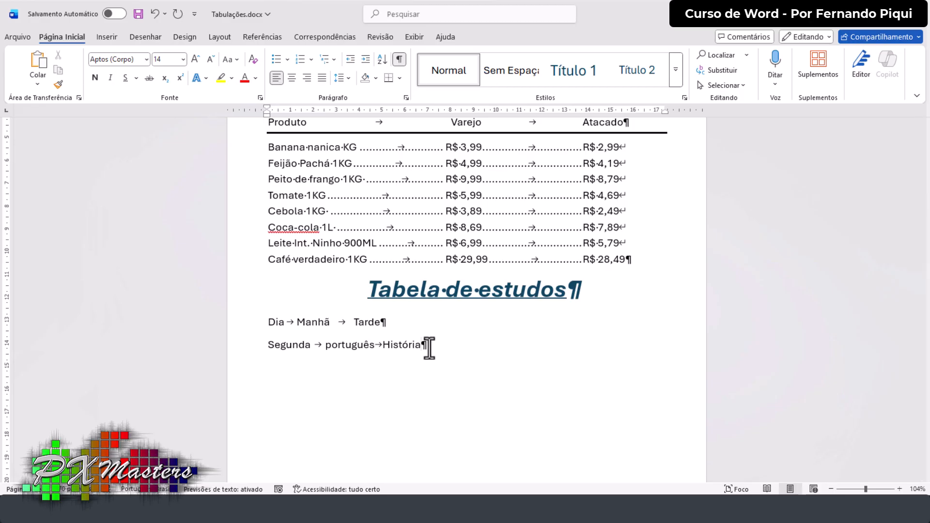
After a line break, add the tab-separated entries "Terça", "Matemática" and "lógica de programação", applying the suggested spelling of "lógica"
key("shift+Return")
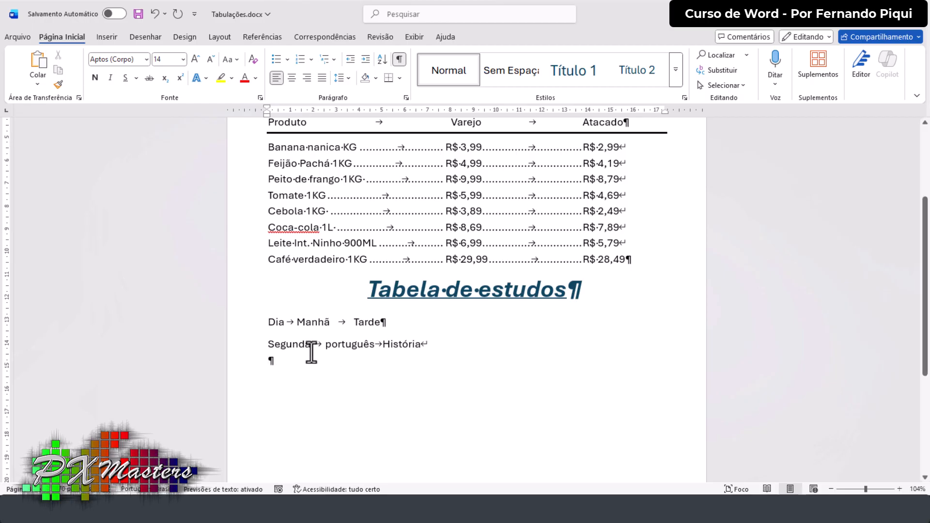
type("Terça")
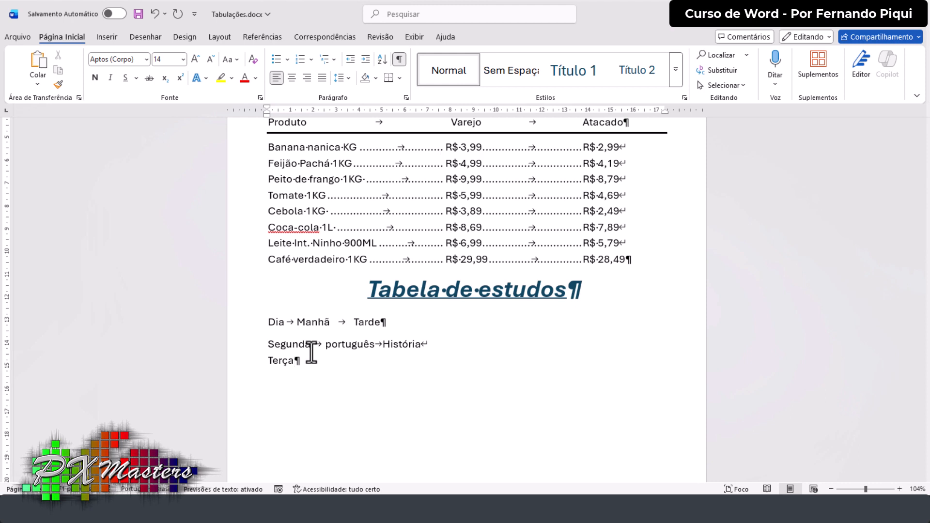
key("Tab")
type("Matematica")
key("Tab")
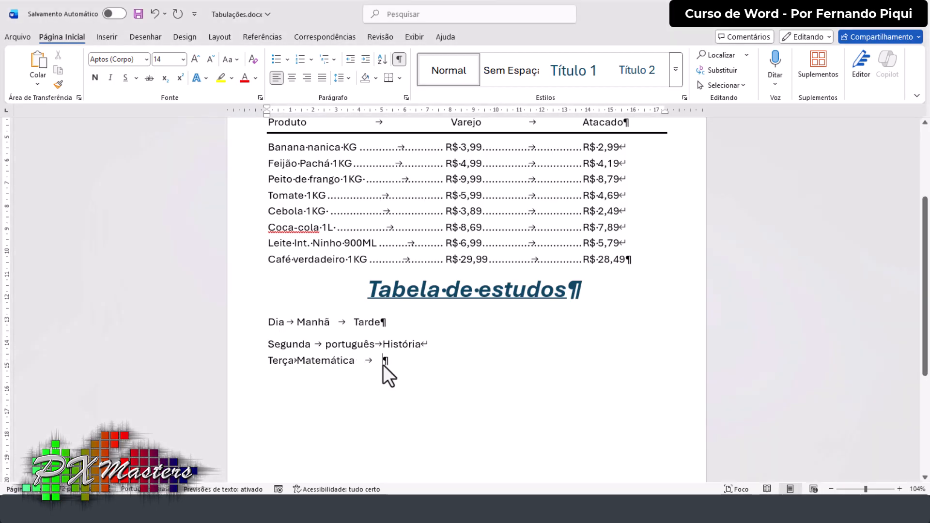
type("logica de")
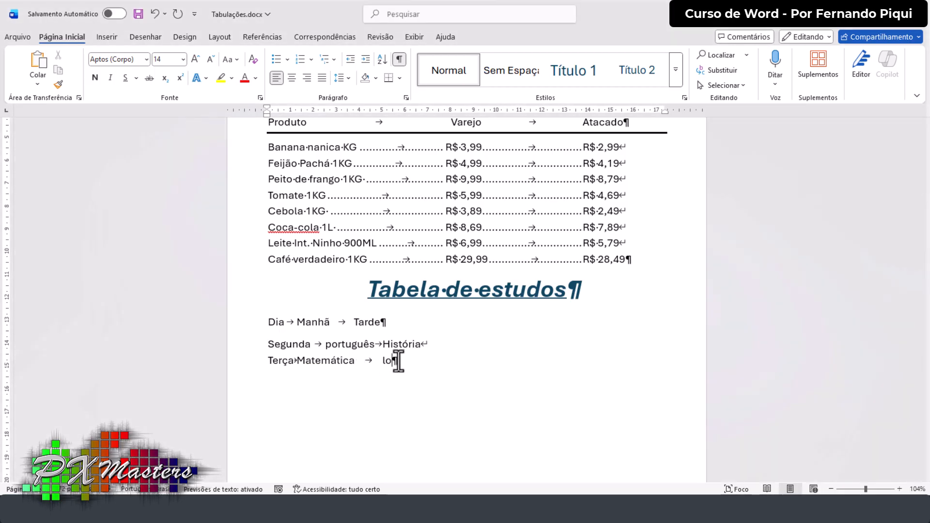
type(" programaçao")
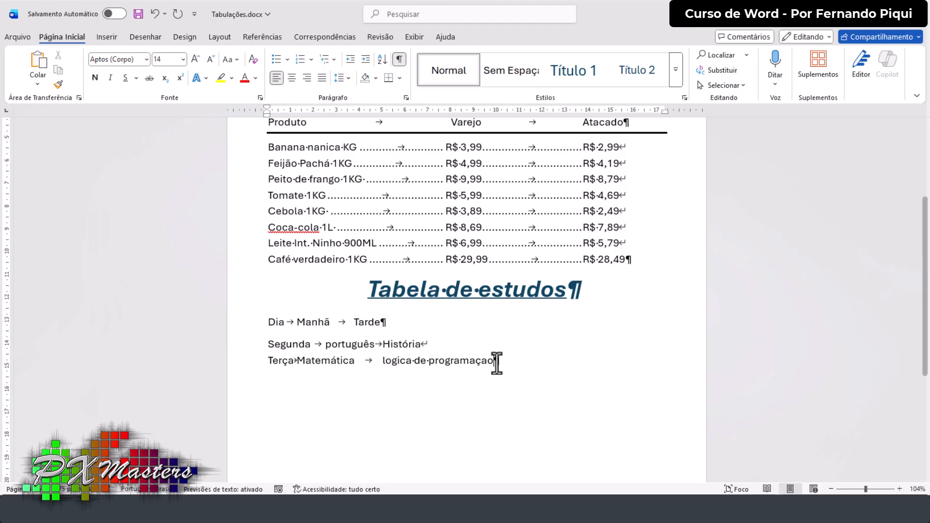
key("Return")
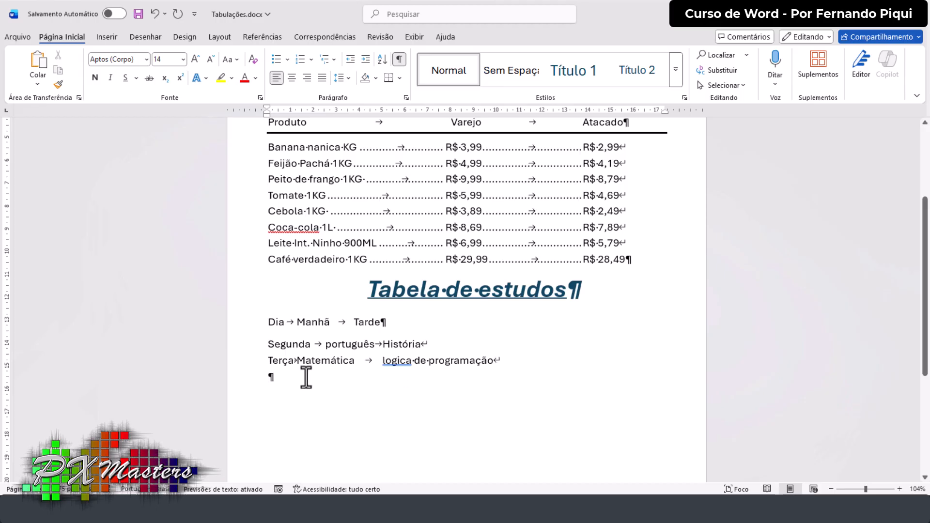
right_click(396, 361)
mouse_move(358, 204)
left_click(461, 237)
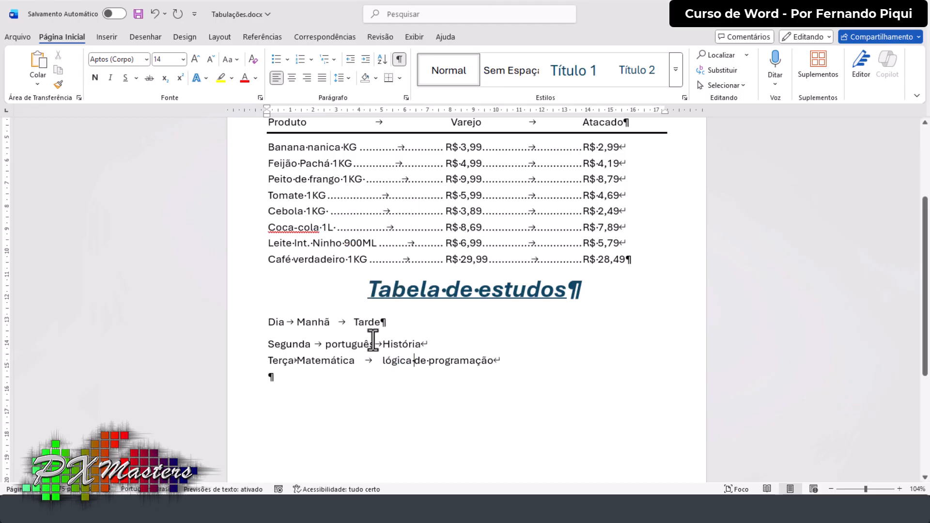
Add the tab-separated timetable lines "Quarta, Física, Inglês", "Quinta, Artes, Química" and "Sexta, Geografia, Eletrônica", separated by line breaks
left_click(271, 376)
type("Quarta")
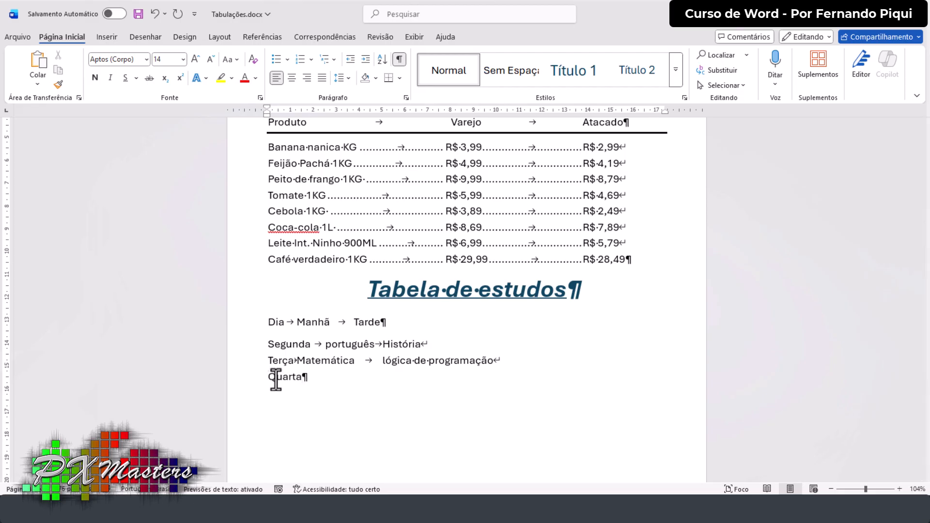
type("\tFísica")
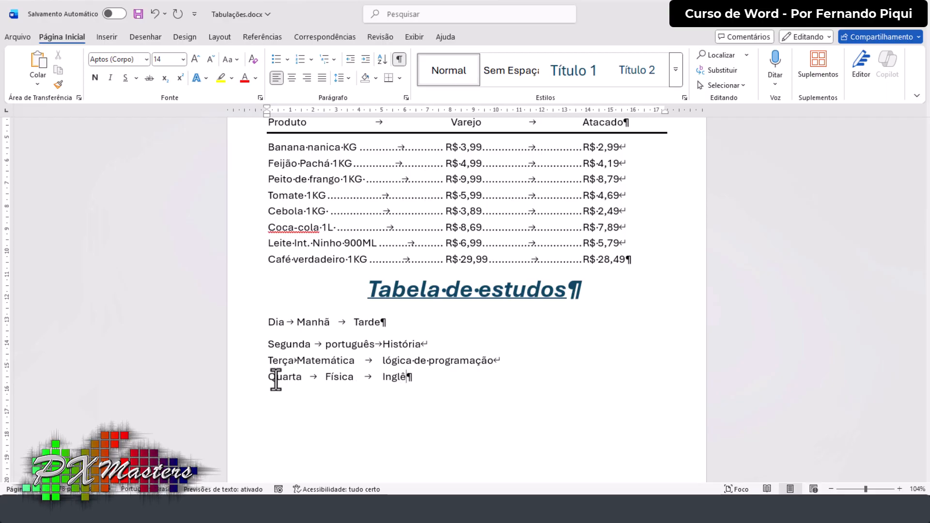
type("\tInglês")
key("shift+Return")
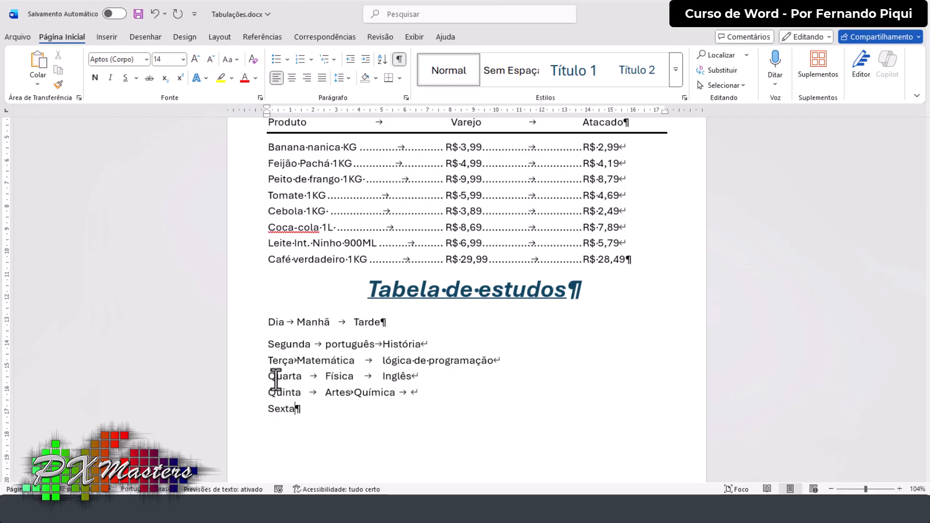
type("Eletrônica")
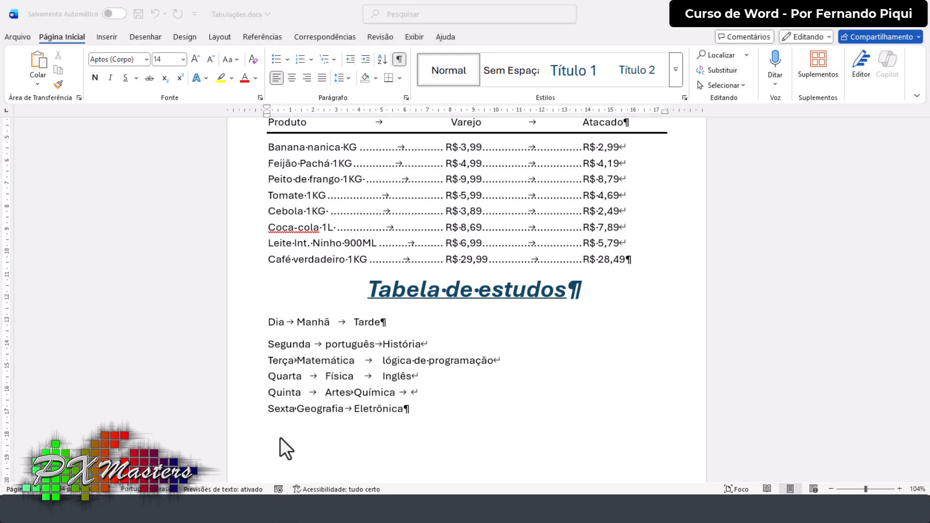
left_click(411, 409)
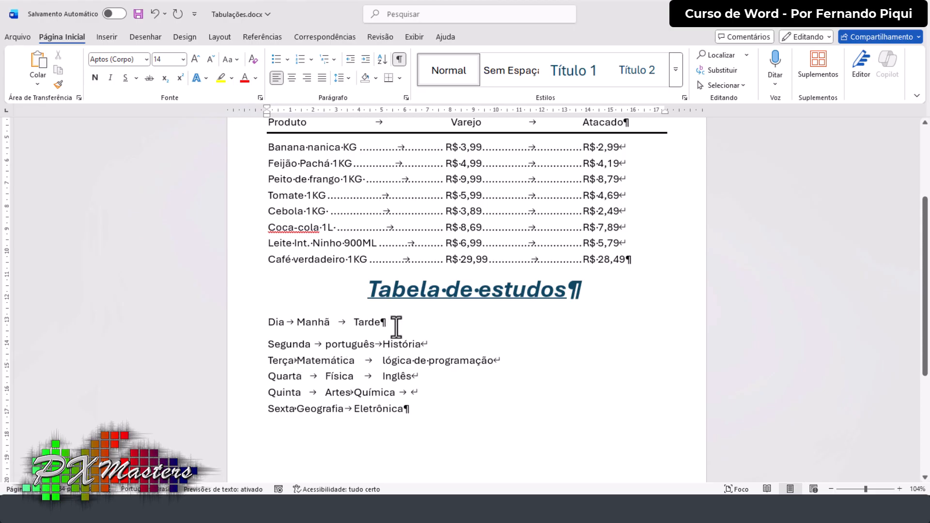
left_click_drag(395, 323, 270, 322)
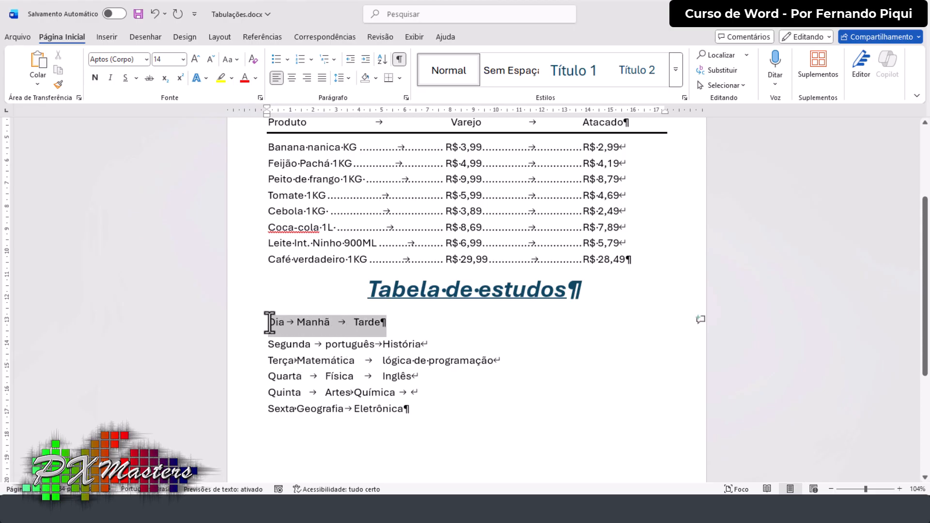
left_click(285, 352)
left_click_drag(267, 342, 410, 406)
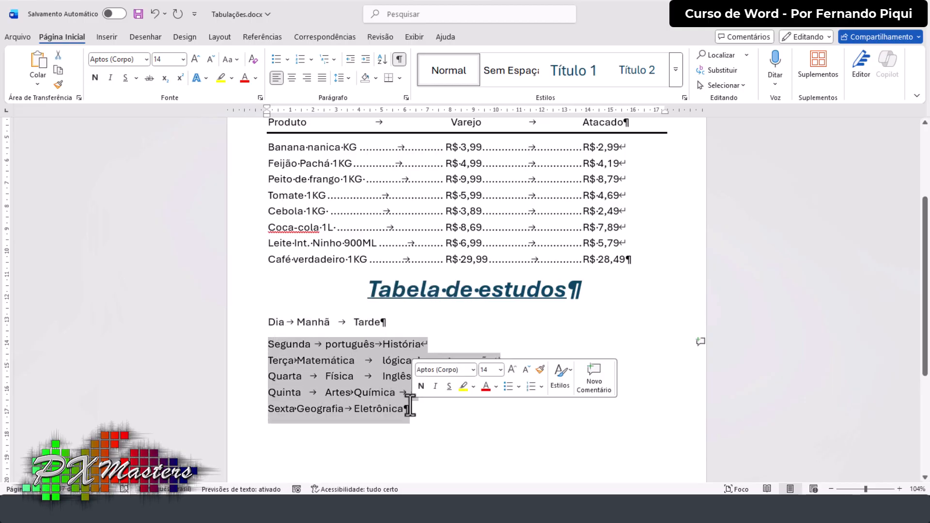
left_click(410, 408)
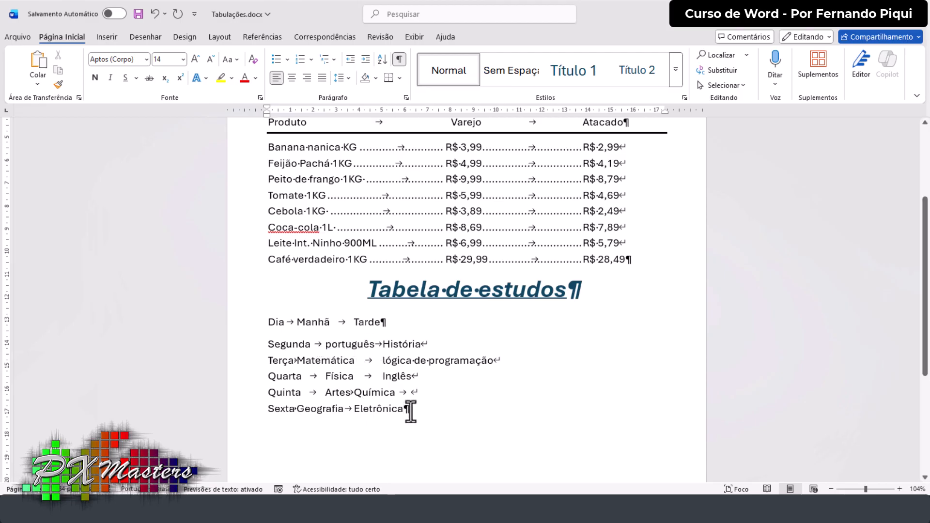
Try left tab stops at about 6 cm and 12 cm on the ruler for all the timetable lines, and undo both
left_click_drag(405, 410, 268, 324)
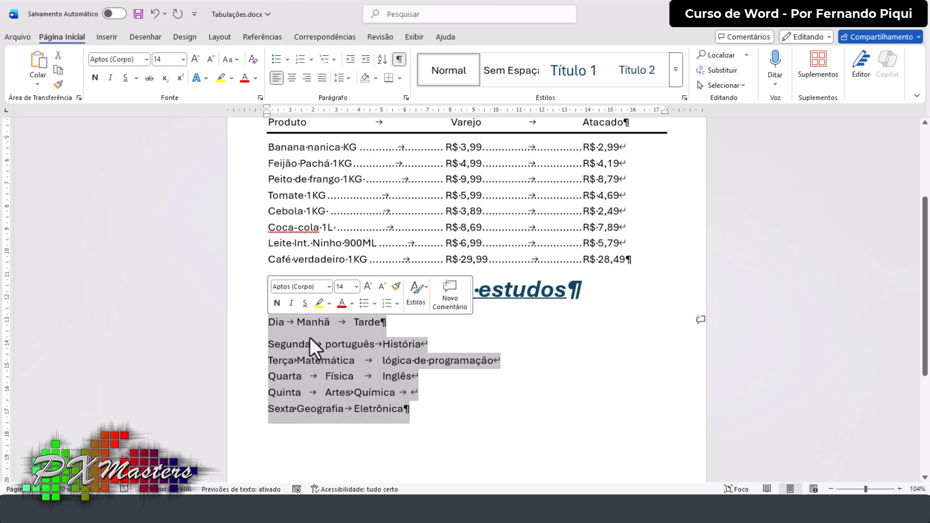
left_click(404, 112)
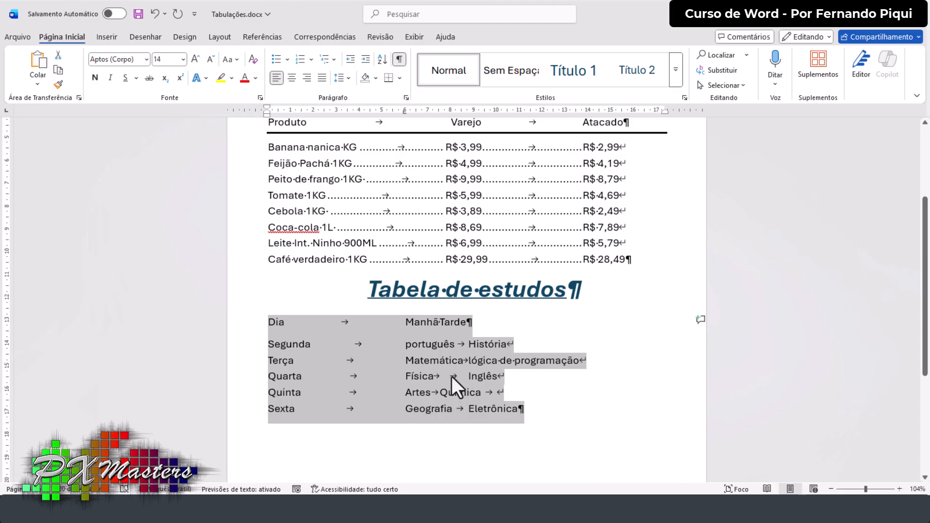
left_click(542, 115)
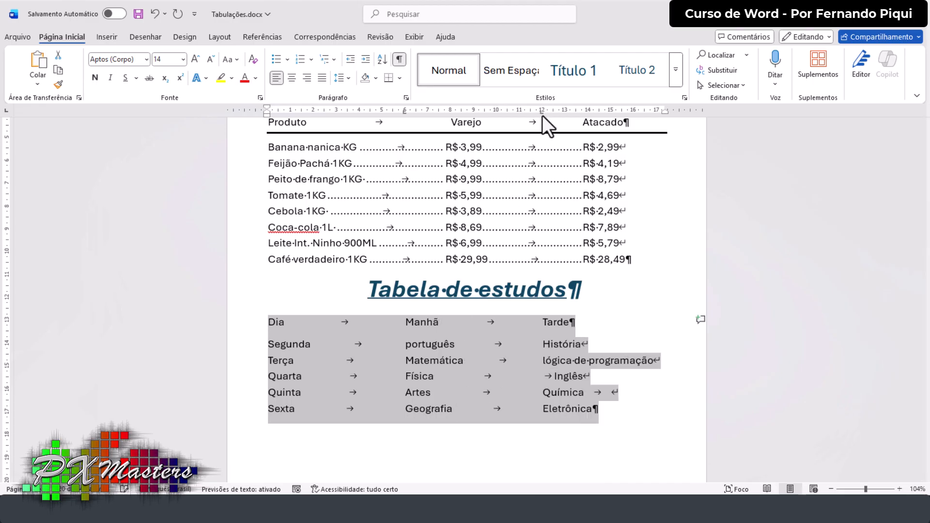
left_click(525, 330)
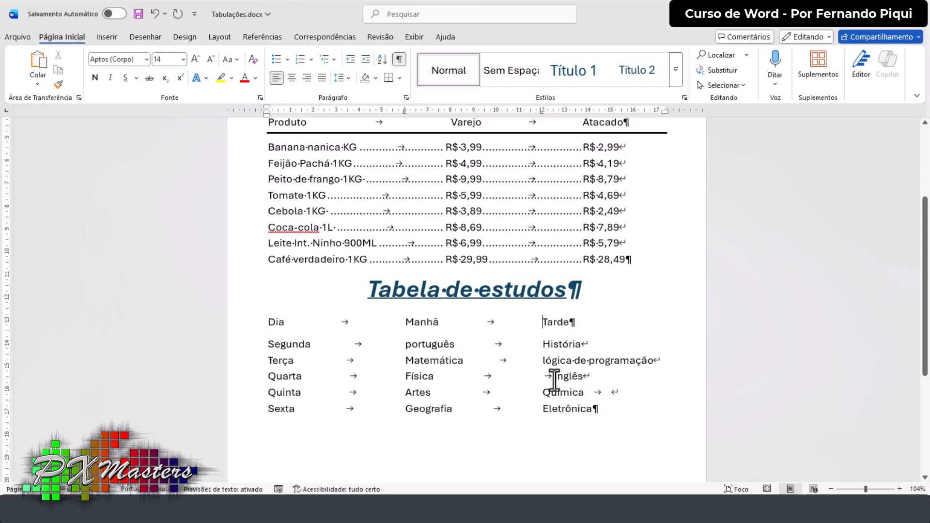
key("ctrl+z")
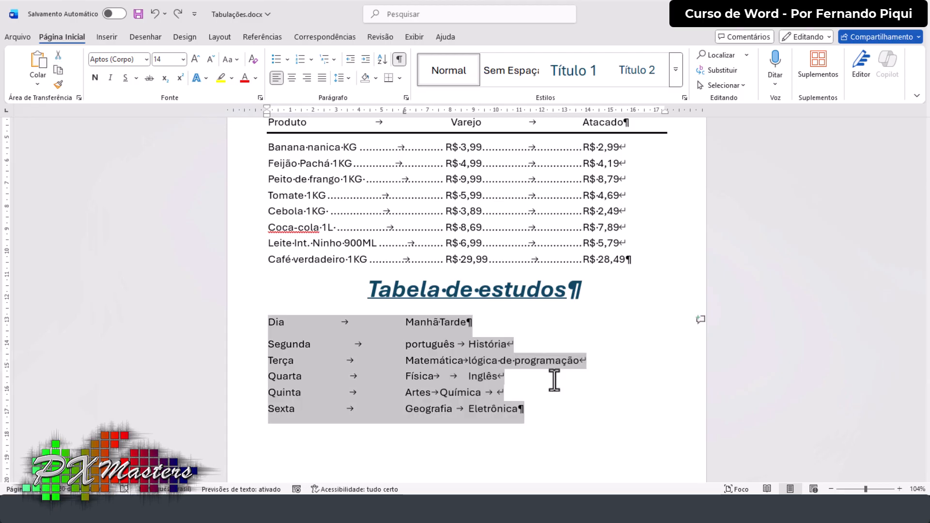
key("ctrl+z")
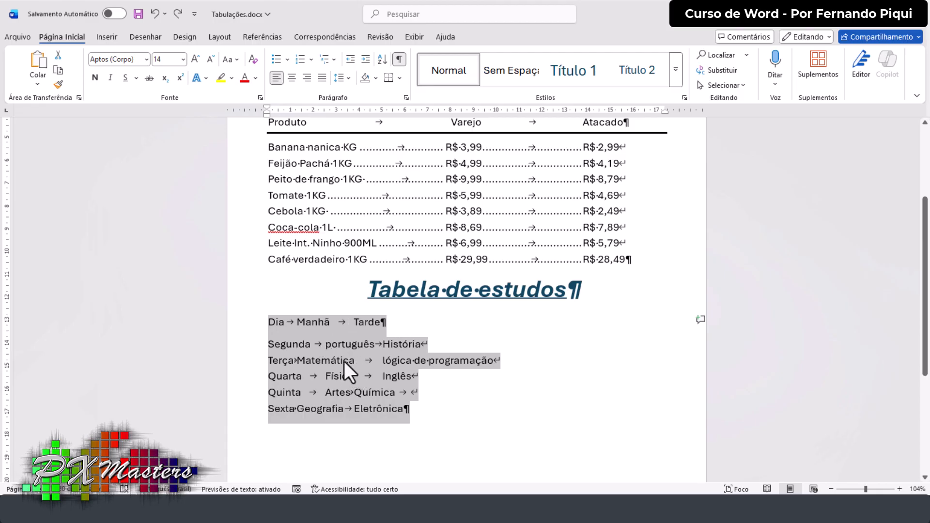
Set left-aligned tab stops without leaders at 6 cm and 12 cm for all the selected timetable lines
left_click(406, 98)
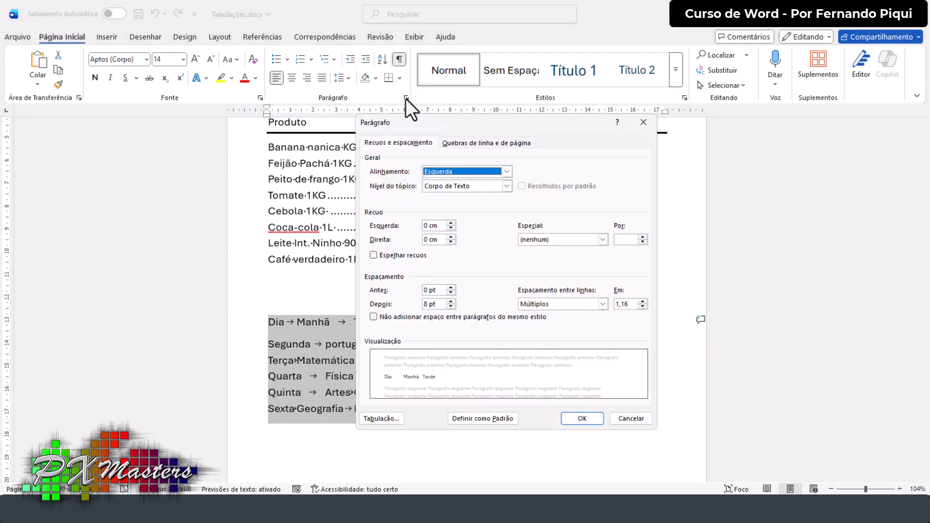
left_click(382, 419)
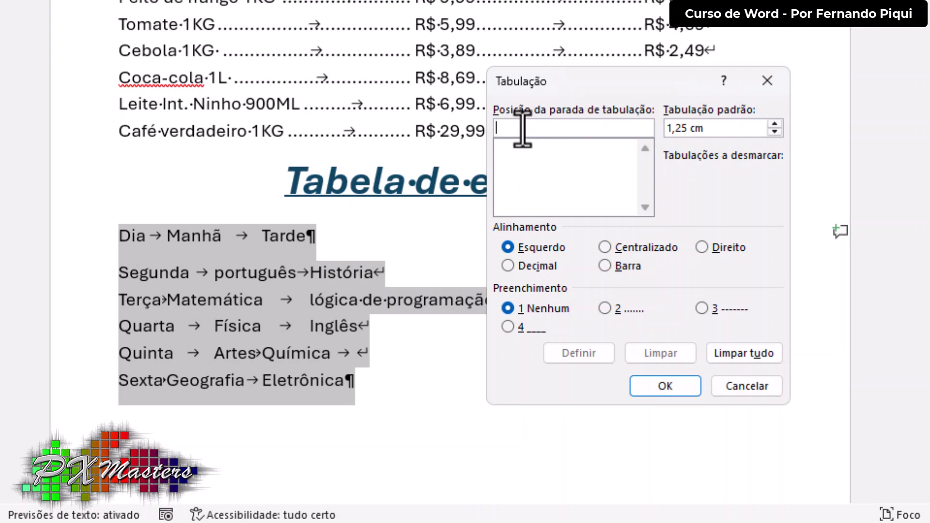
type("6")
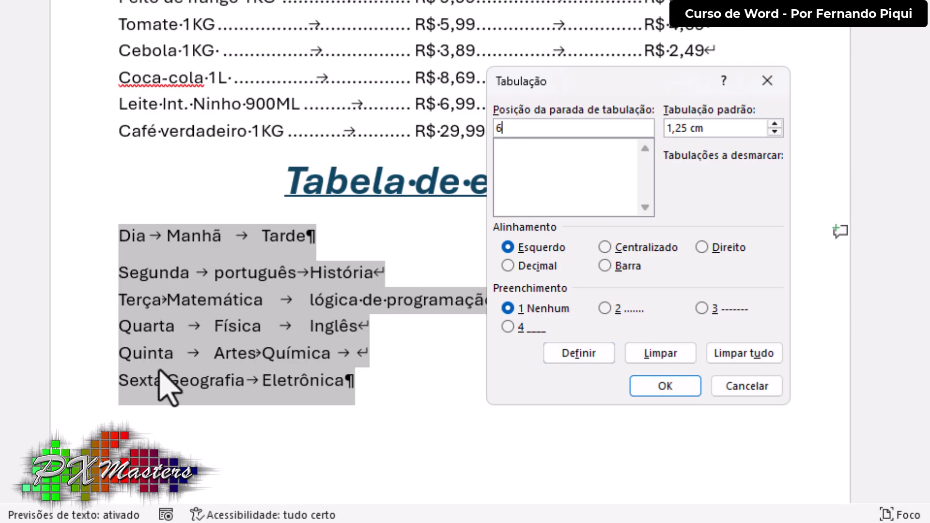
left_click(585, 359)
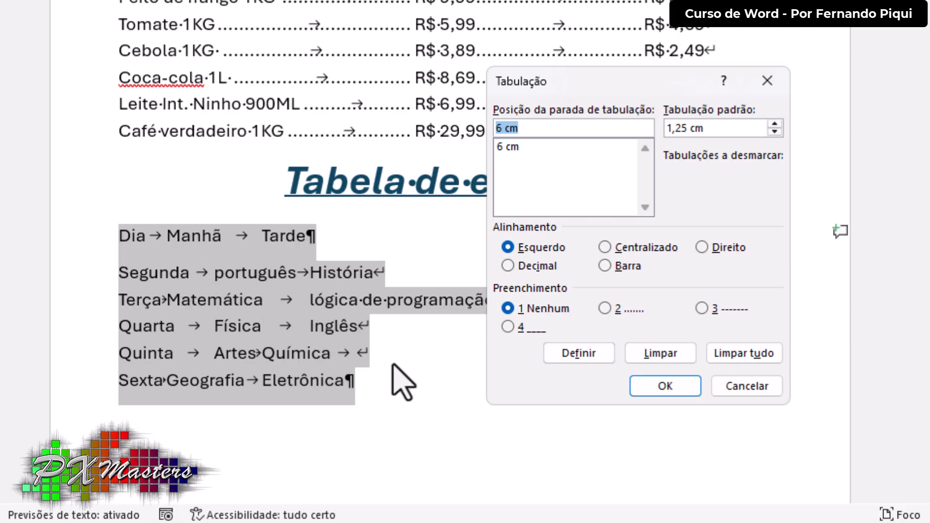
left_click(526, 129)
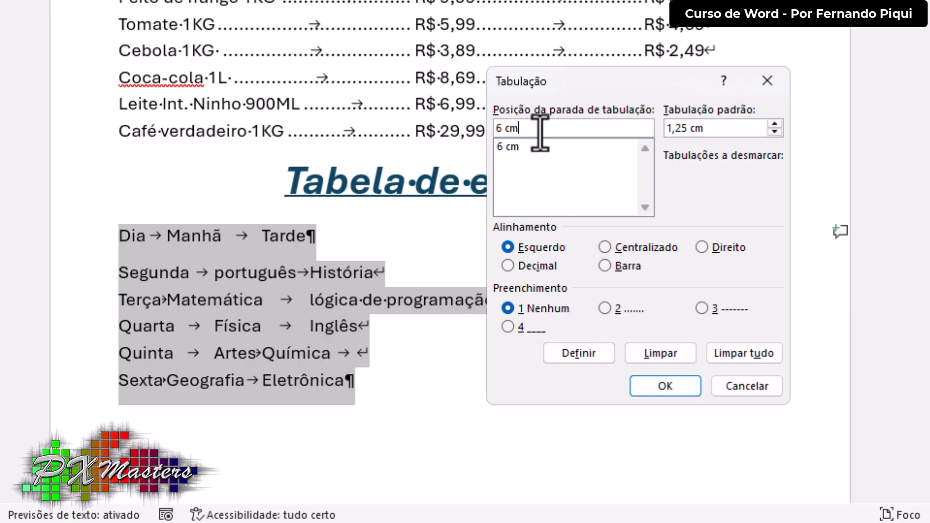
left_click_drag(537, 129, 494, 129)
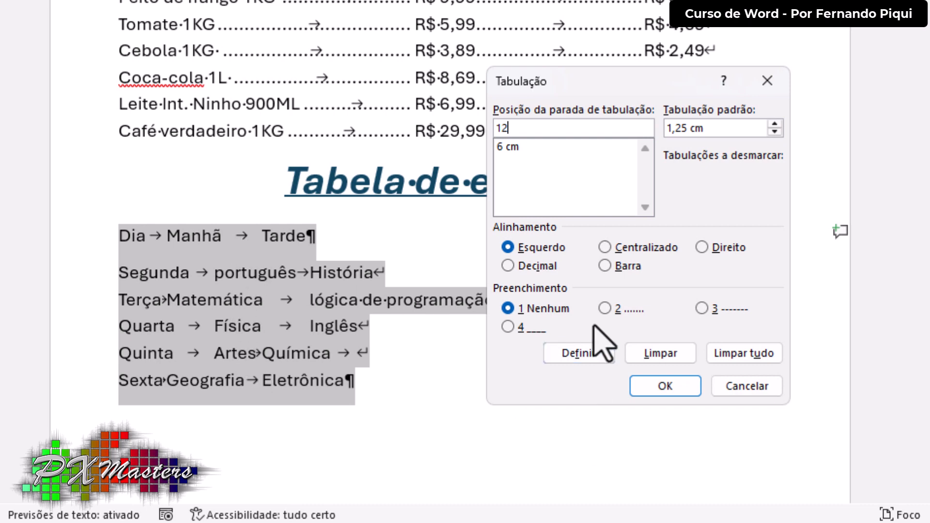
left_click(582, 359)
left_click(523, 160)
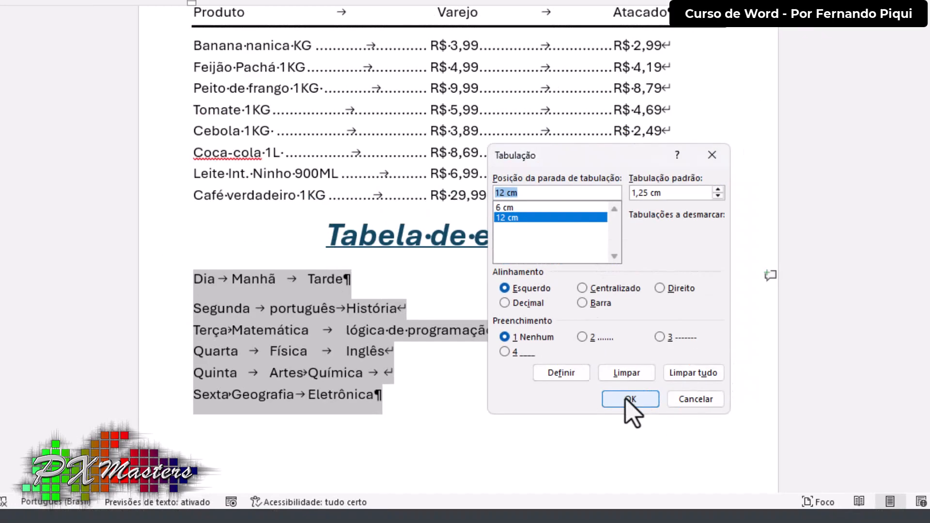
left_click(654, 394)
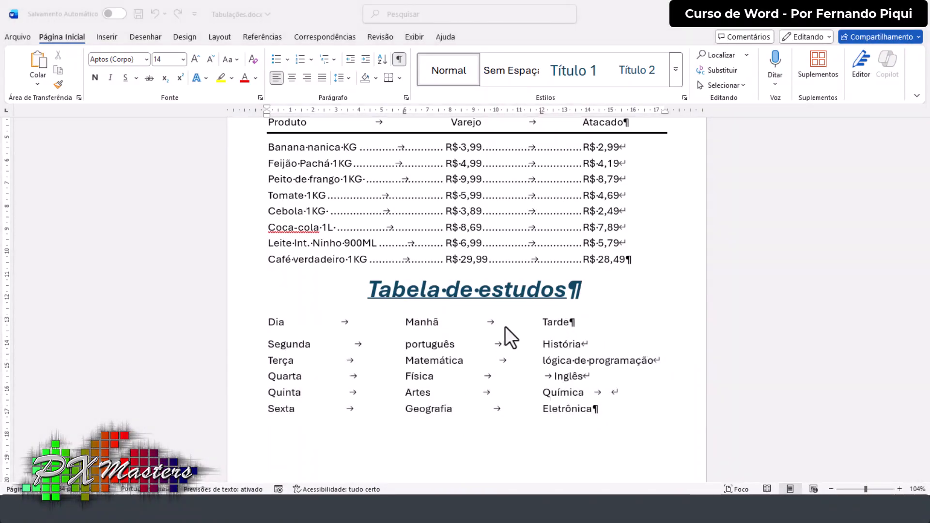
Add a bottom border under the timetable's header line "Dia, Manhã, Tarde"
left_click(504, 326)
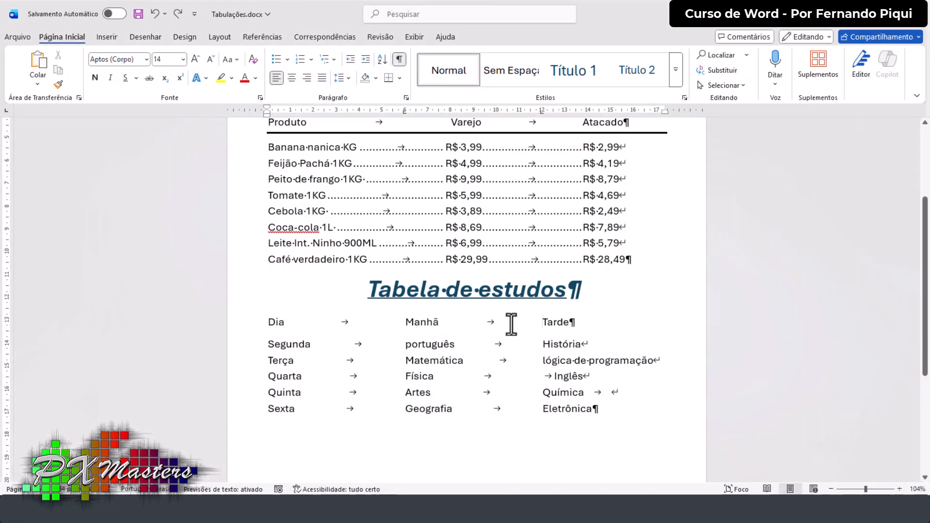
left_click(401, 79)
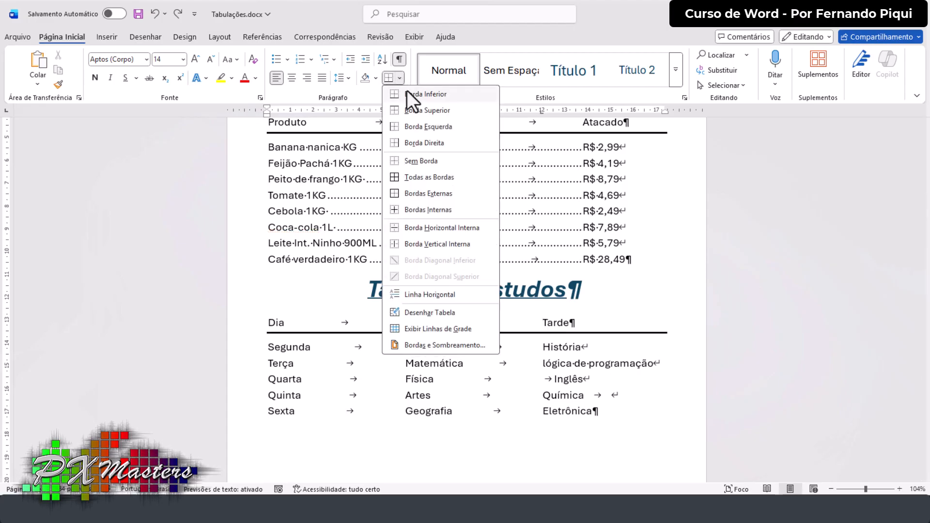
left_click(408, 92)
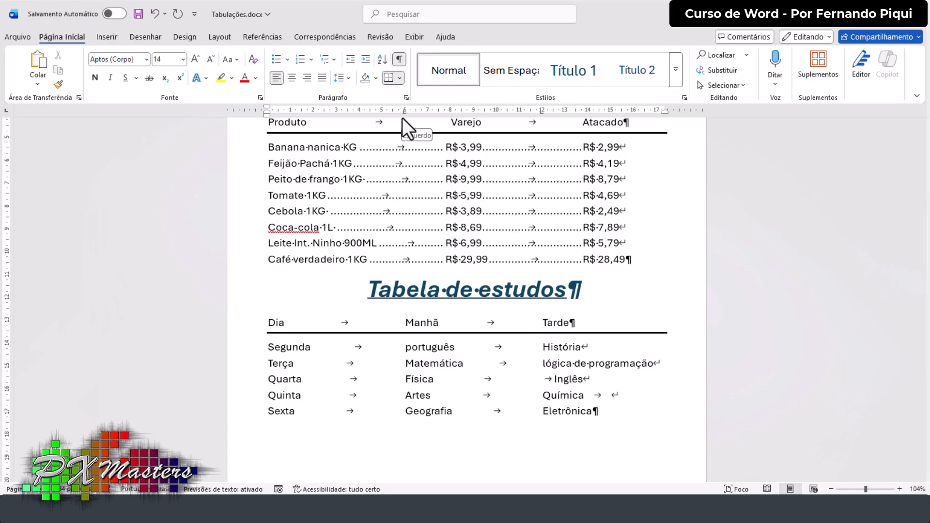
Try moving the second tab stop to about 14 cm in the header and about 10.5 cm in the timetable entries, undoing each move
left_click_drag(541, 113, 584, 112)
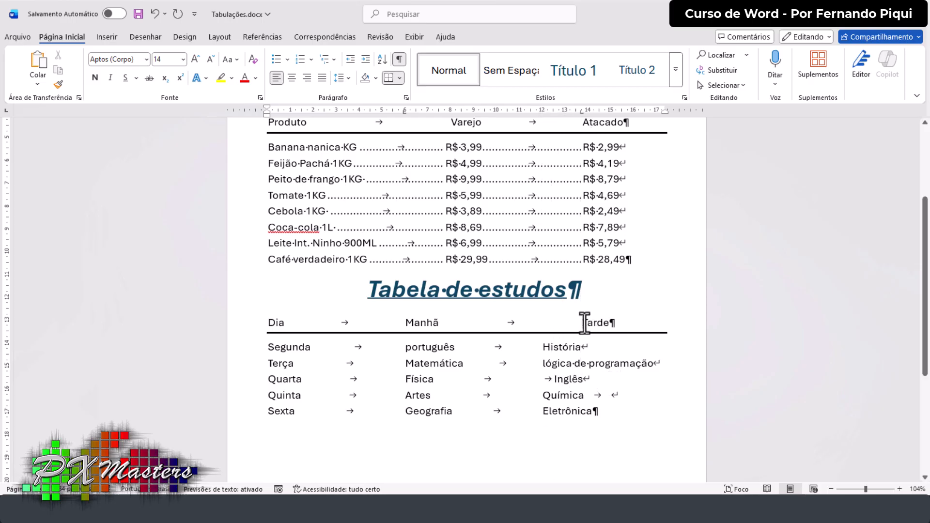
key("ctrl+z")
left_click(417, 352)
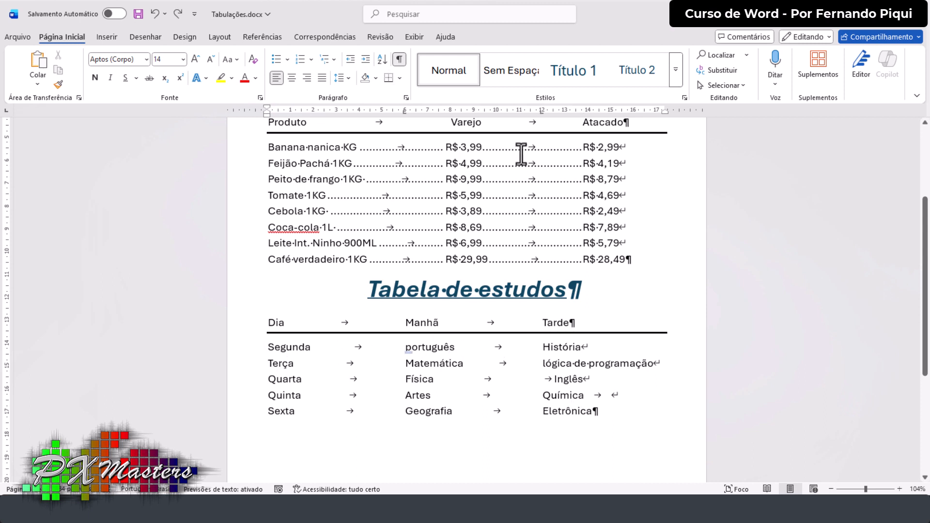
left_click_drag(540, 112, 507, 117)
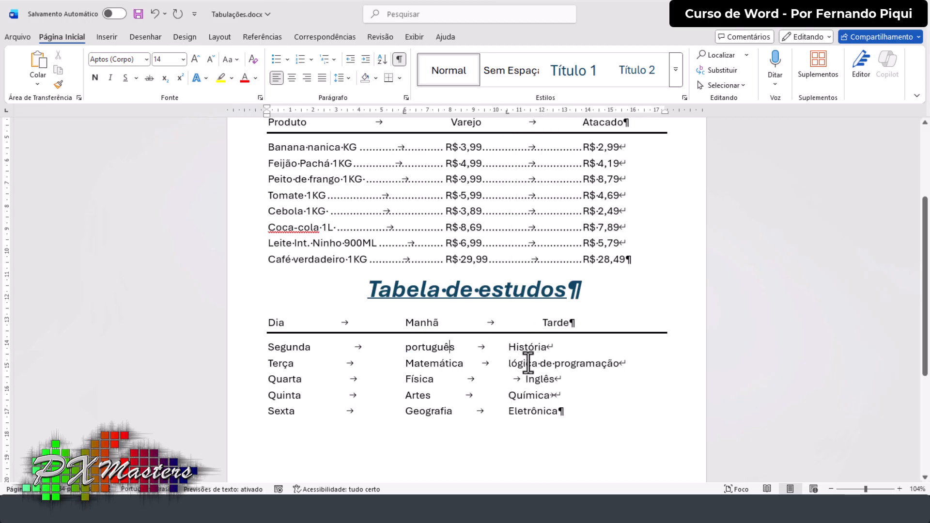
key("ctrl+z")
Try moving the second tab stop of all timetable lines to about 11.5 cm and about 13.5 cm, and undo the last move
left_click_drag(603, 412, 267, 323)
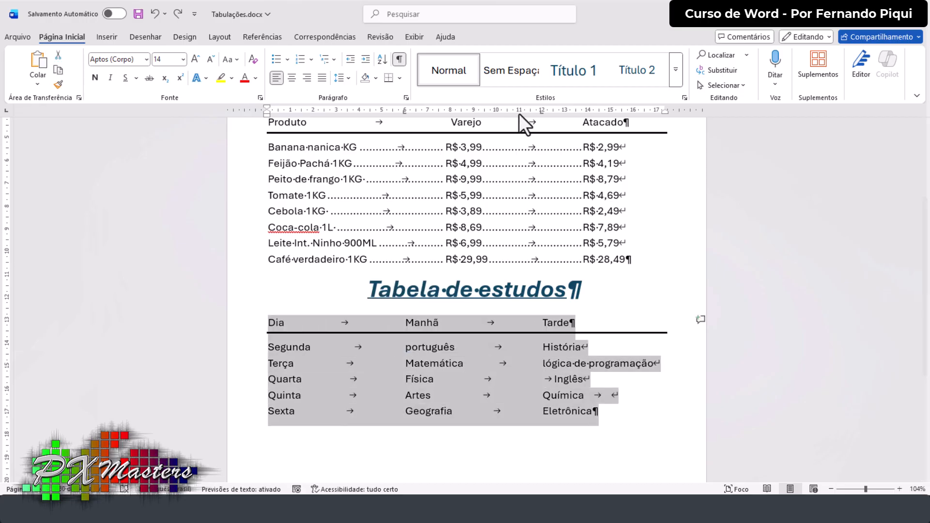
mouse_move(541, 115)
left_mouse_down()
mouse_move(497, 116)
mouse_move(530, 115)
left_mouse_up()
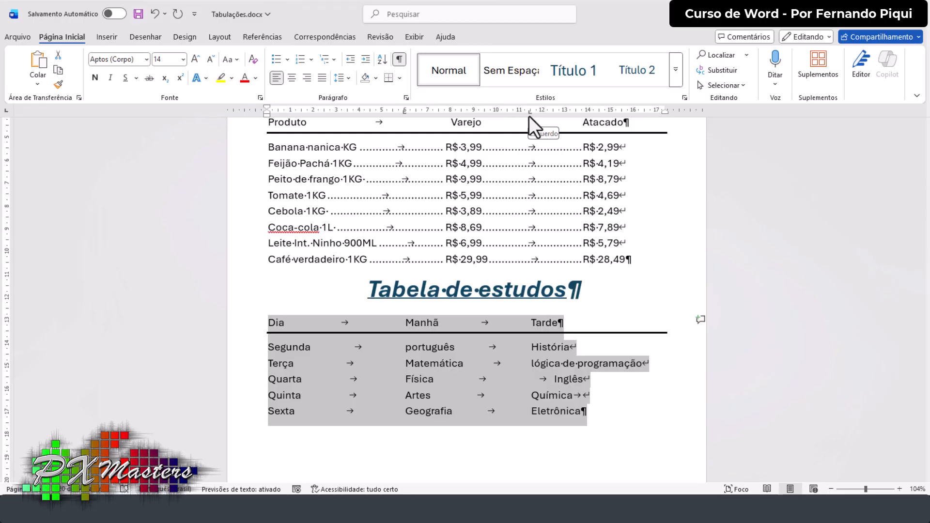
left_click_drag(530, 115, 574, 118)
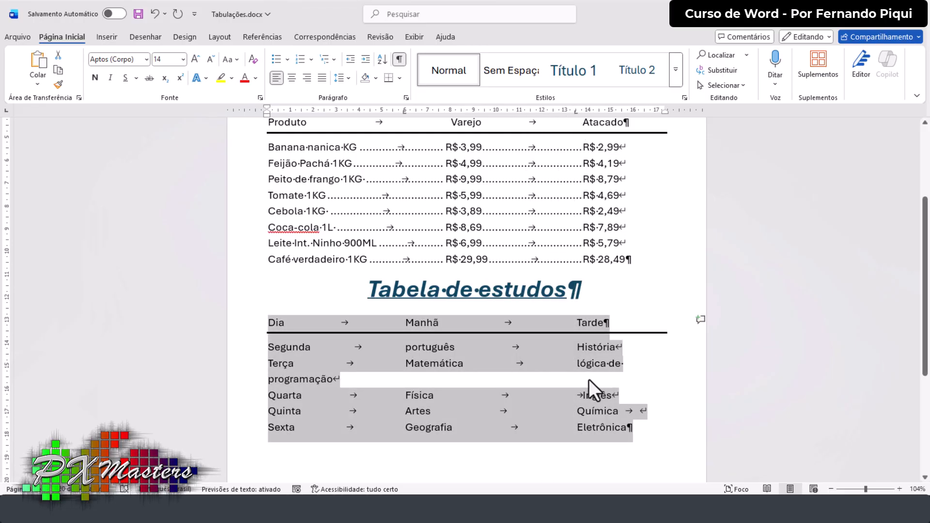
left_click(346, 383)
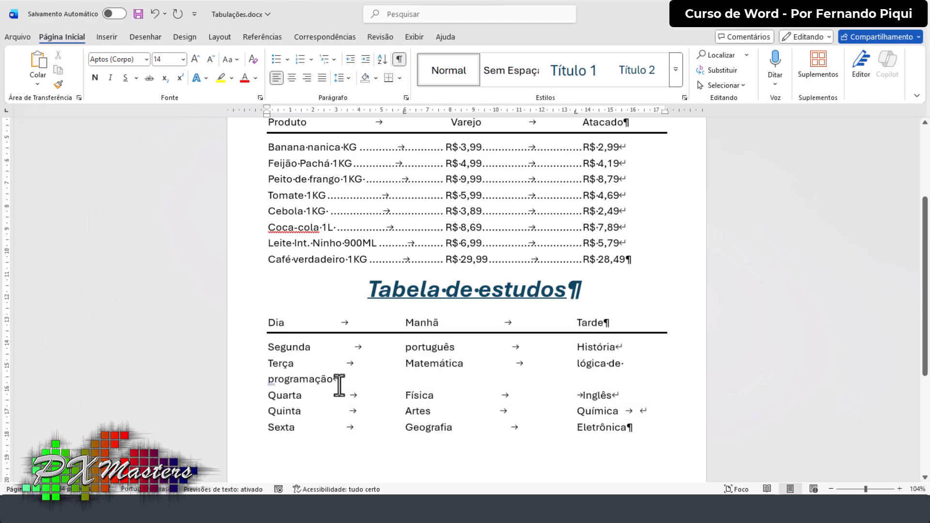
key("ctrl+z")
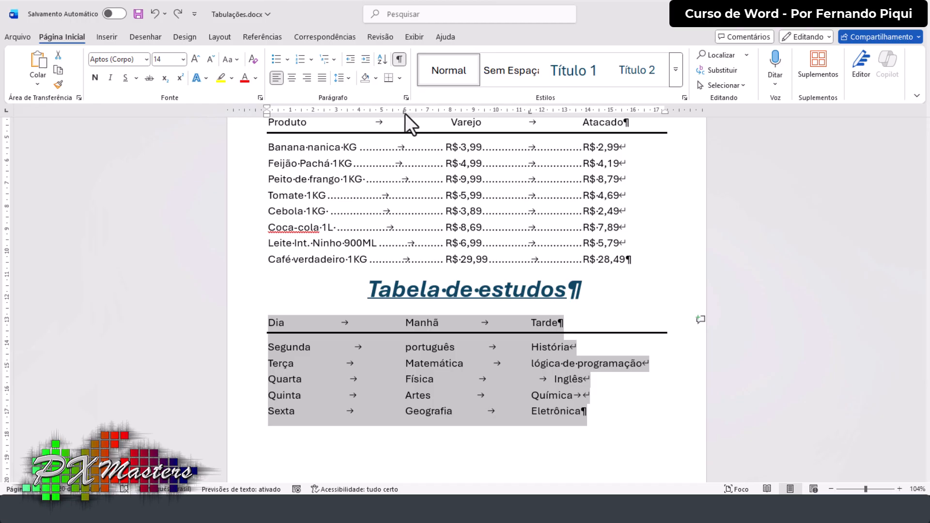
Shift the tab stops of the timetable entries below the header to 6.25 cm and 11.75 cm, and hide the formatting marks
left_click_drag(405, 114, 410, 113)
left_click_drag(530, 113, 534, 112)
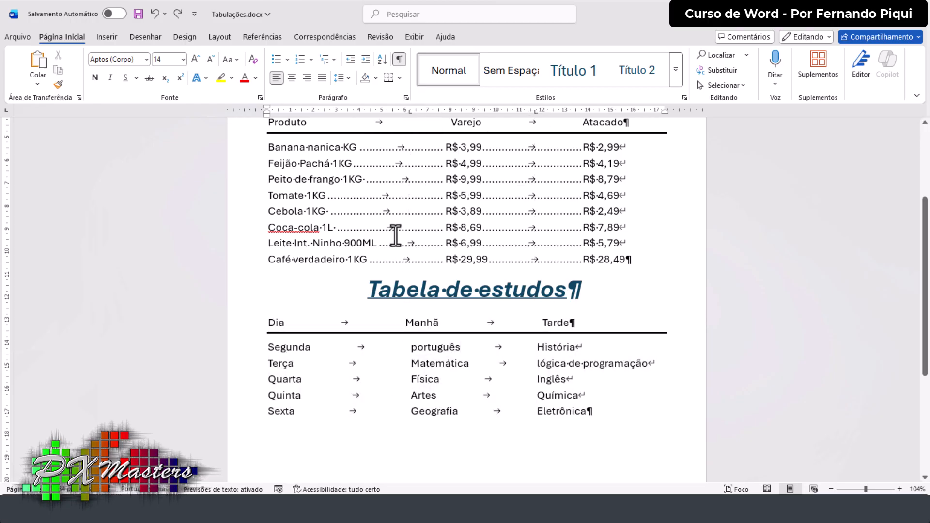
left_click(399, 59)
left_click(312, 349)
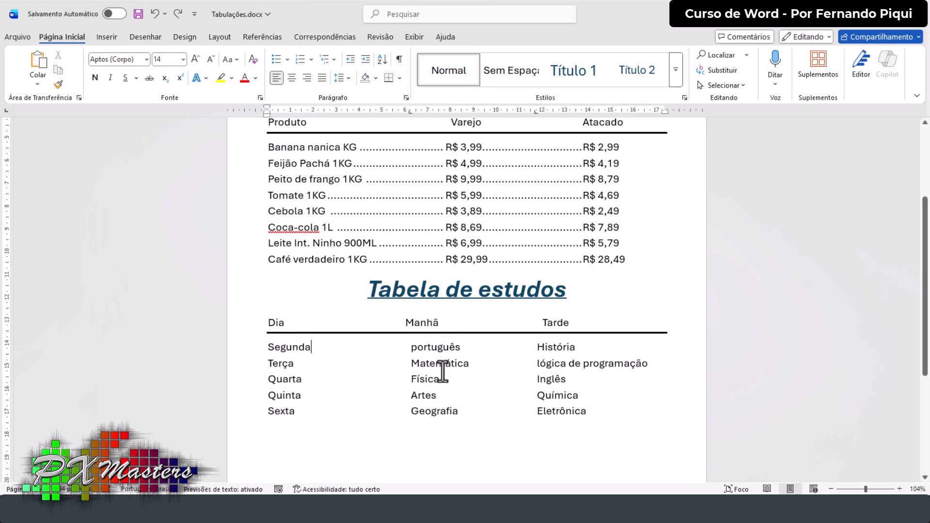
Apply the dotted leader (option 2) to both the 6.25 cm and 11.75 cm tab stops of the timetable entries
double_click(409, 114)
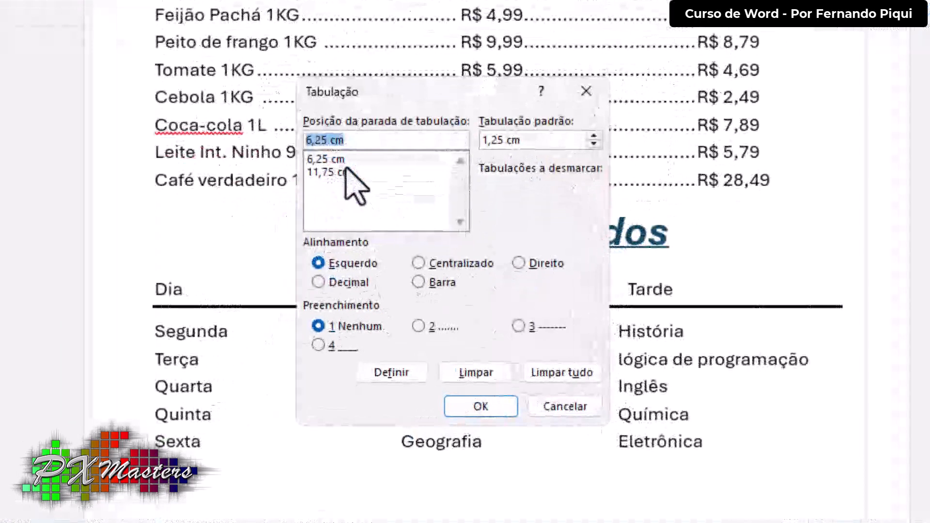
left_click(297, 259)
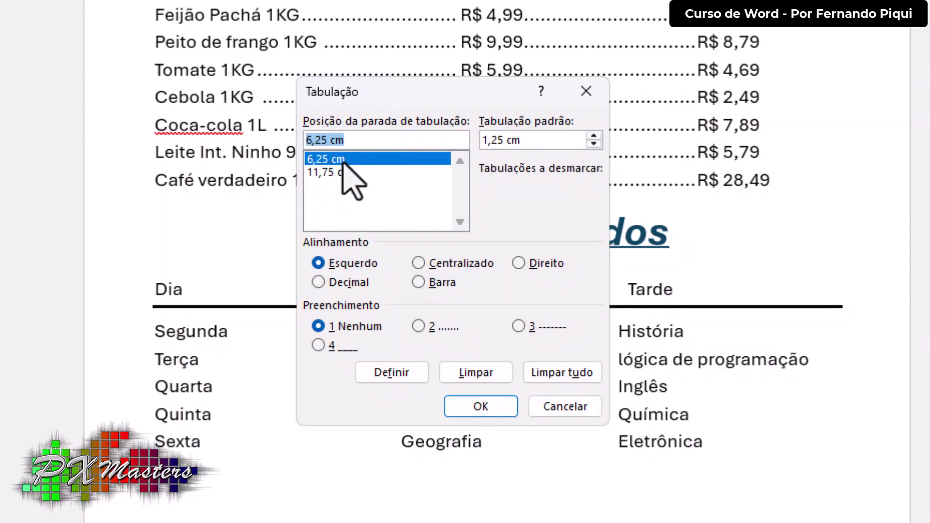
left_click(419, 327)
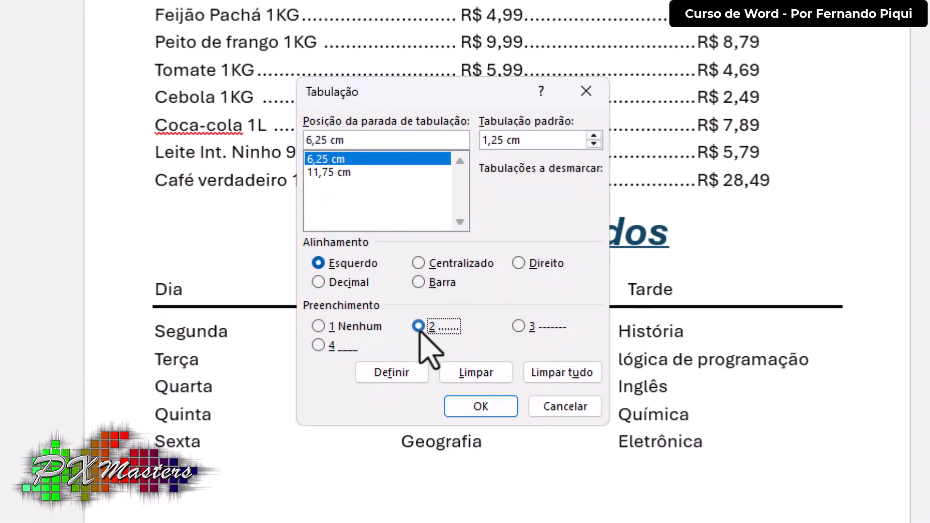
left_click(391, 373)
left_click(344, 173)
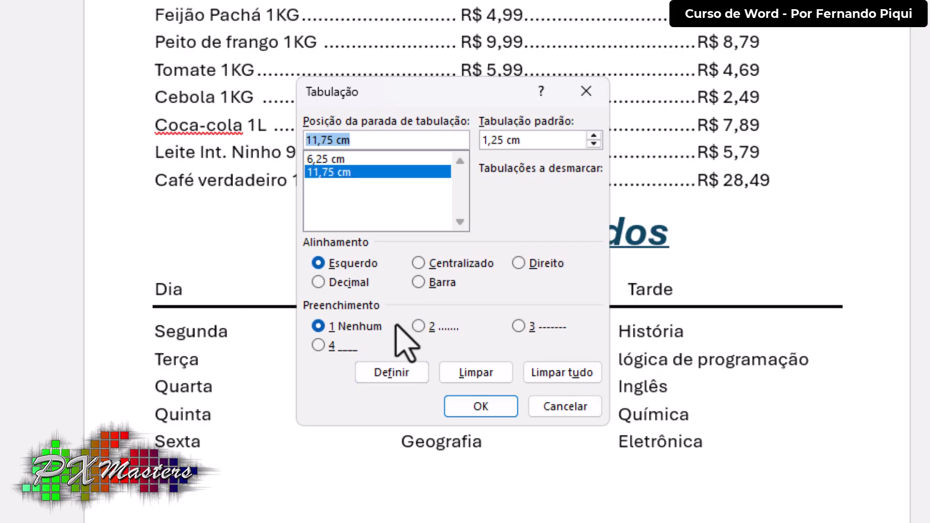
left_click(418, 327)
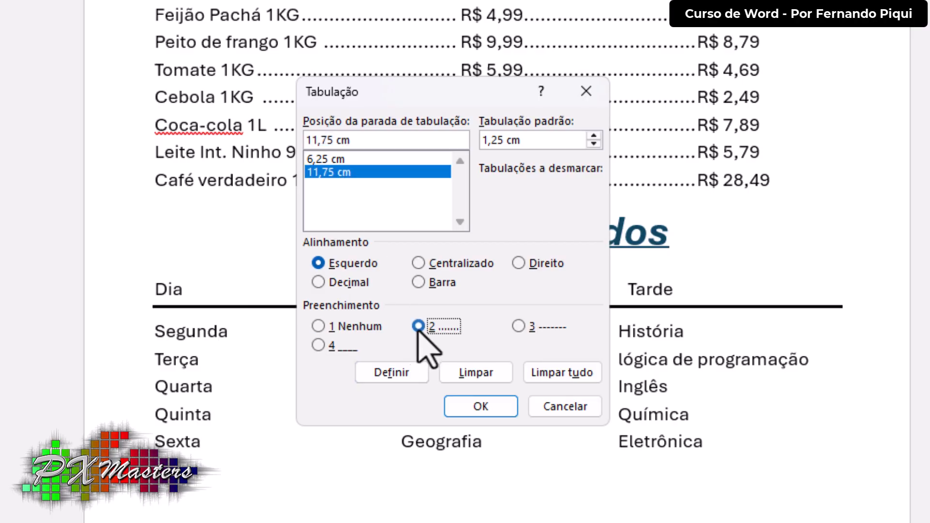
left_click(401, 380)
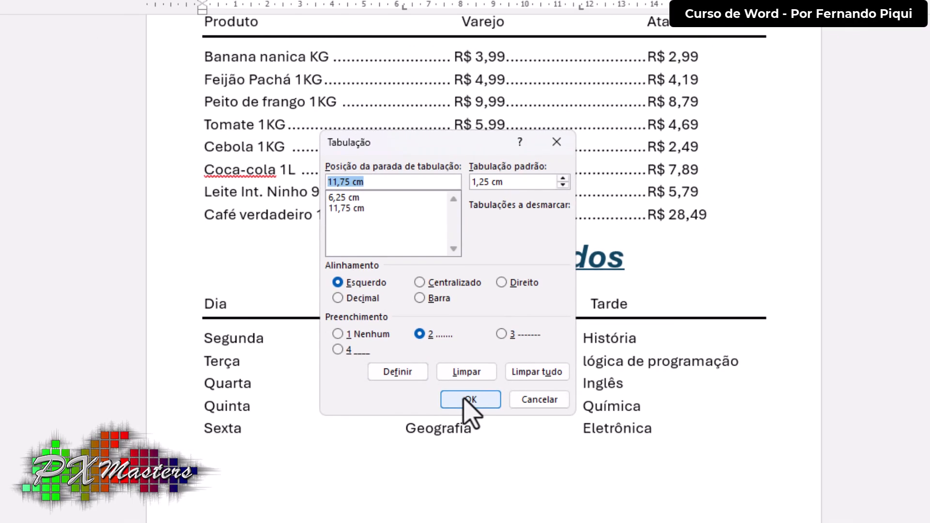
left_click(481, 406)
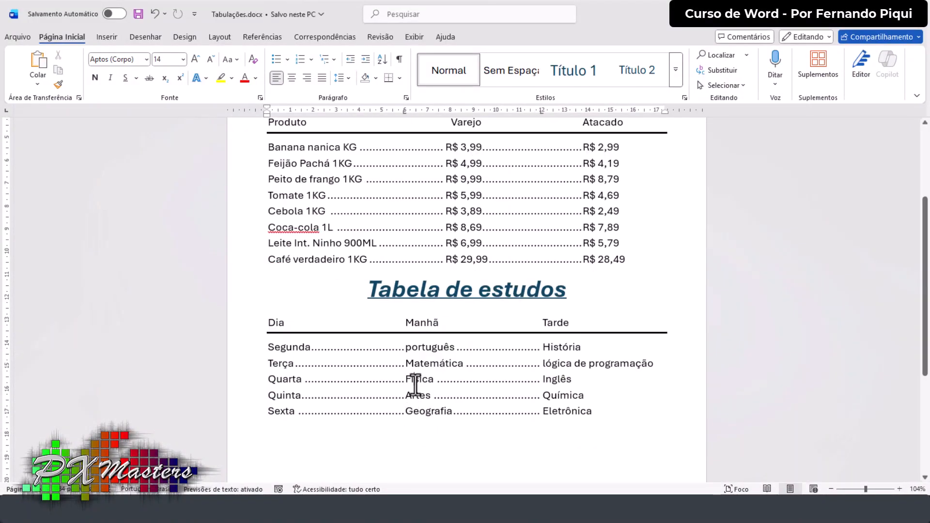
Change the 6 cm tab stop of the timetable entries to centred alignment, and move it to about 7 cm
left_click(414, 383)
left_click(450, 354)
double_click(542, 112)
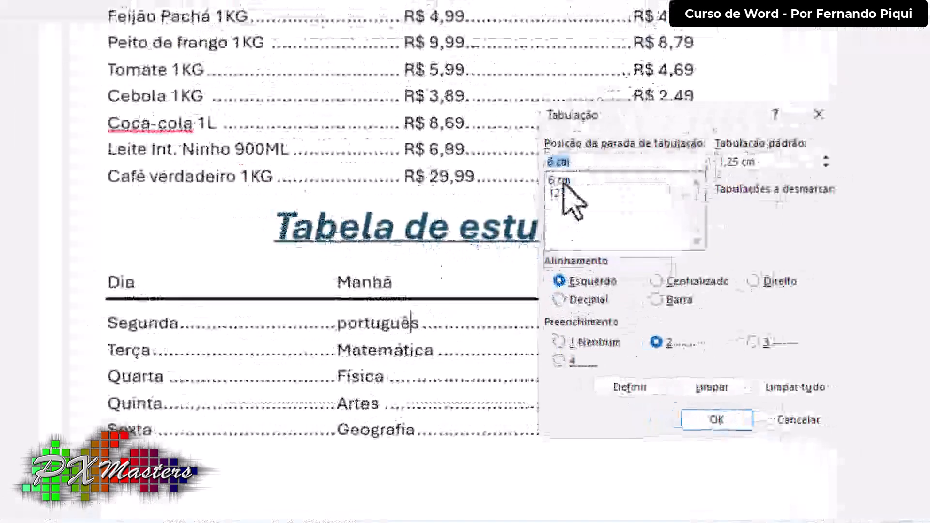
left_click(546, 262)
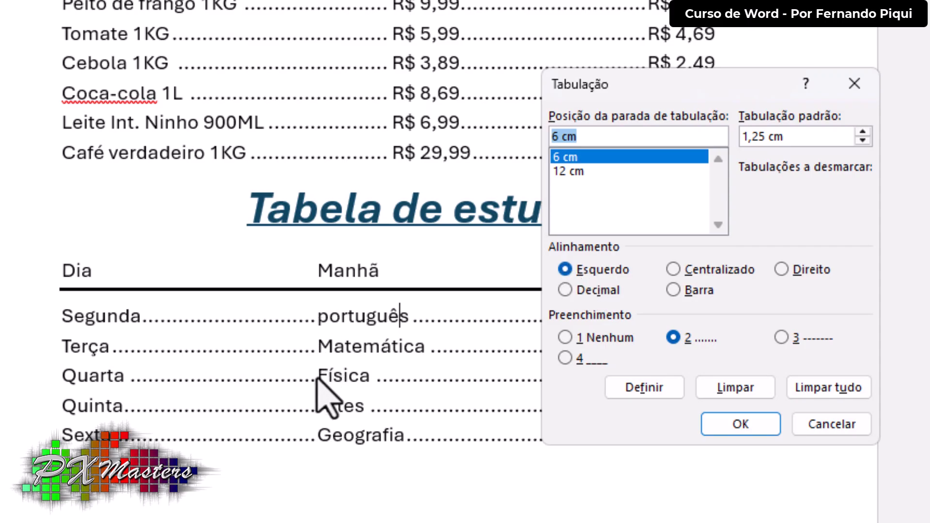
left_click(679, 270)
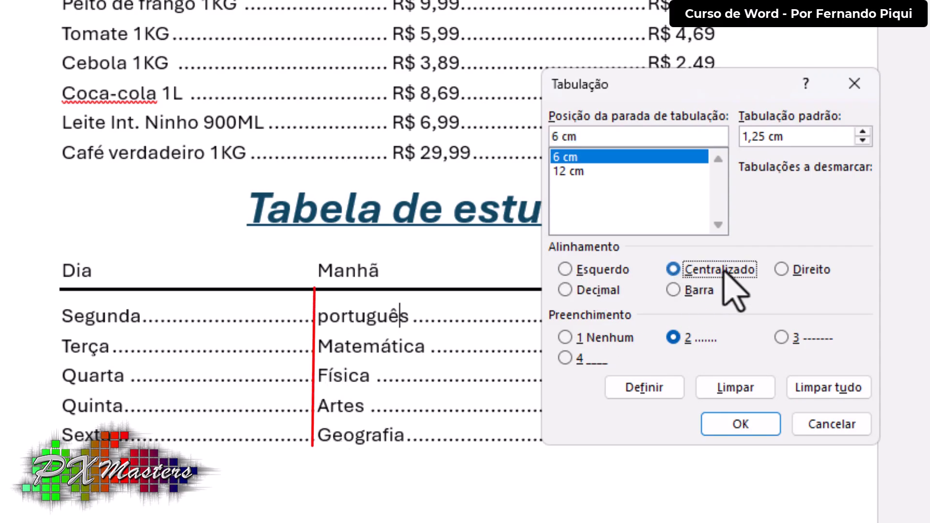
left_click(645, 389)
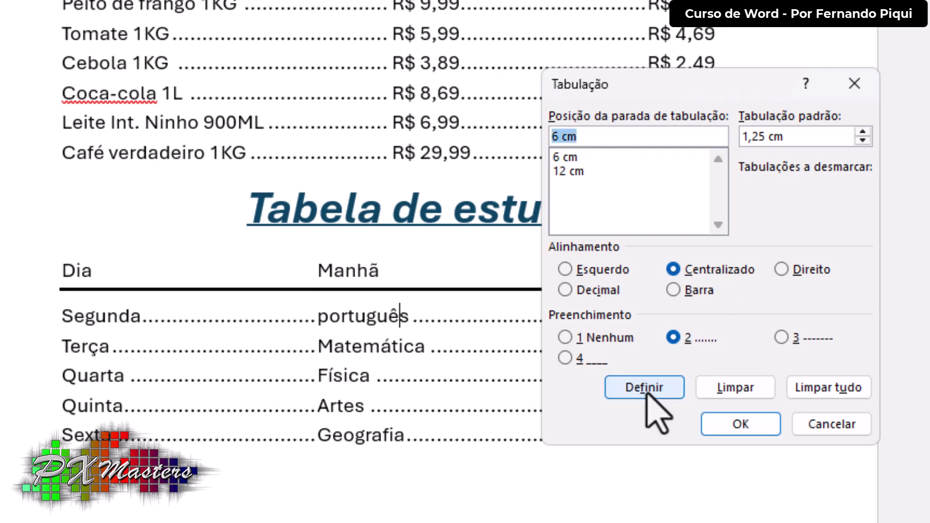
left_click(736, 427)
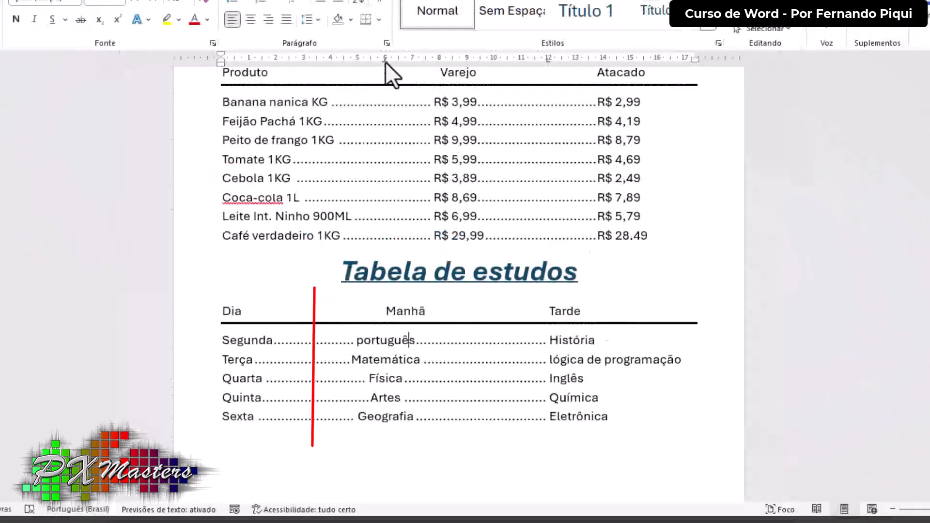
left_click_drag(385, 62, 408, 65)
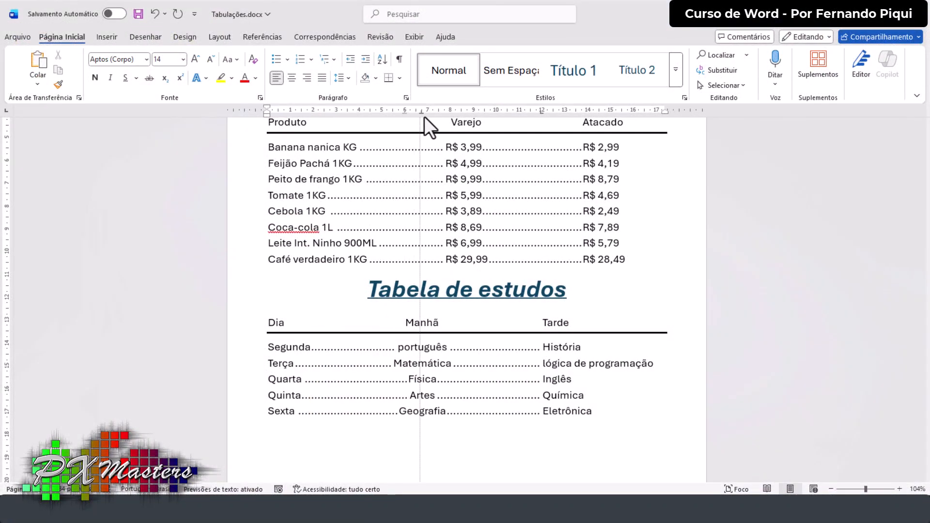
left_click_drag(425, 117, 430, 116)
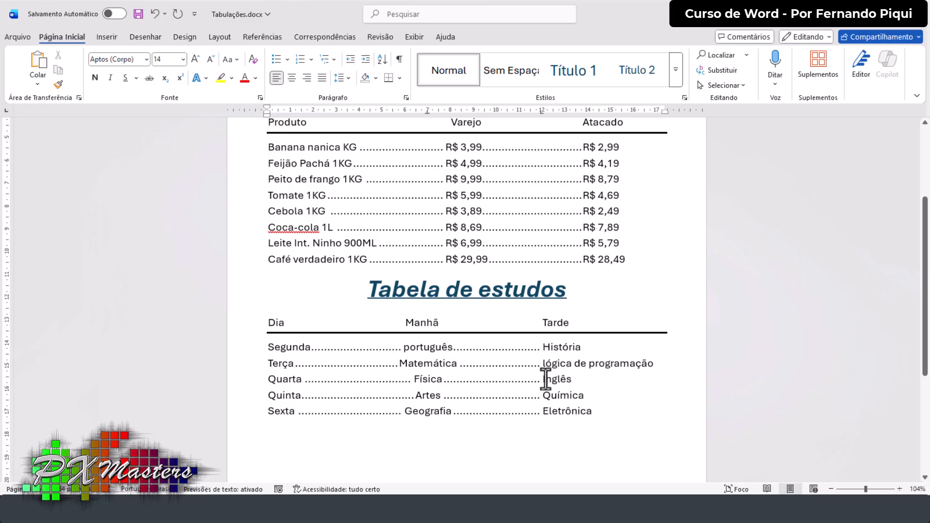
Change the 12 cm tab stop of the timetable entries to centred alignment, and move it to about 14 cm
double_click(542, 114)
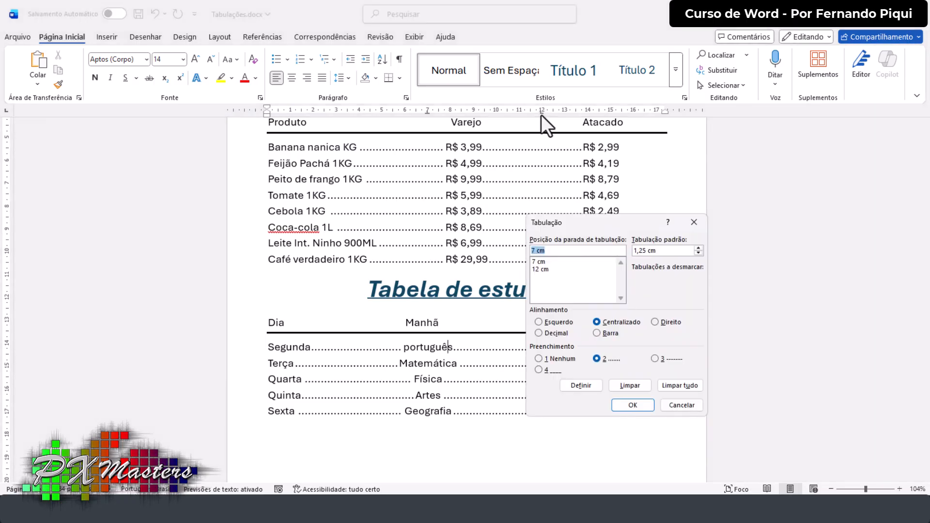
left_click_drag(610, 222, 380, 235)
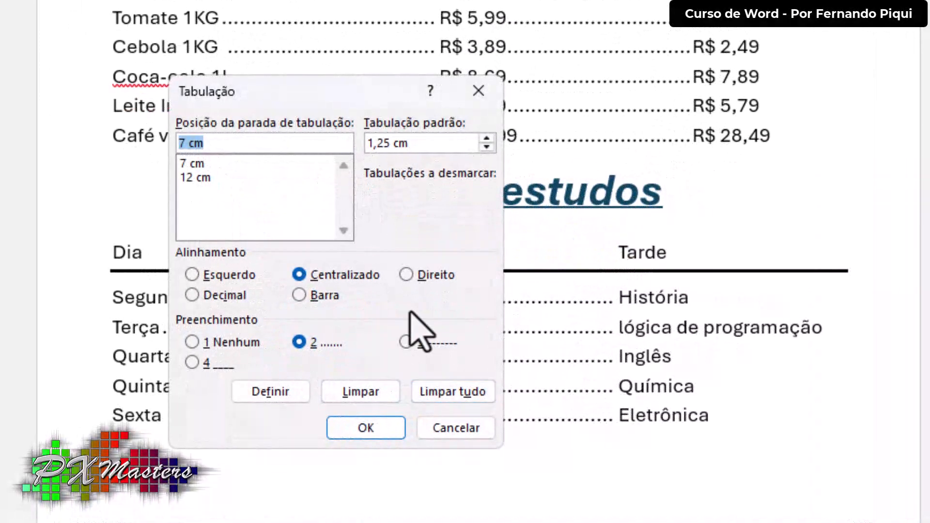
left_click(227, 193)
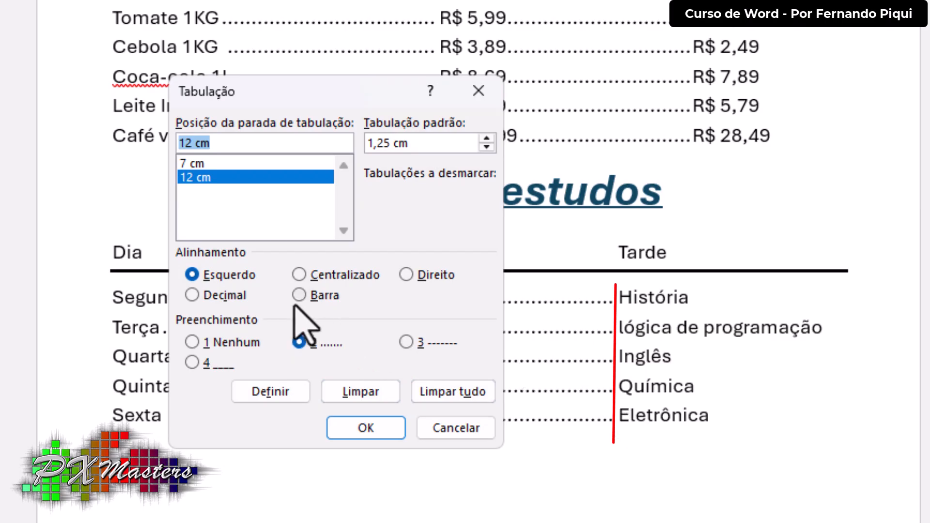
left_click(304, 275)
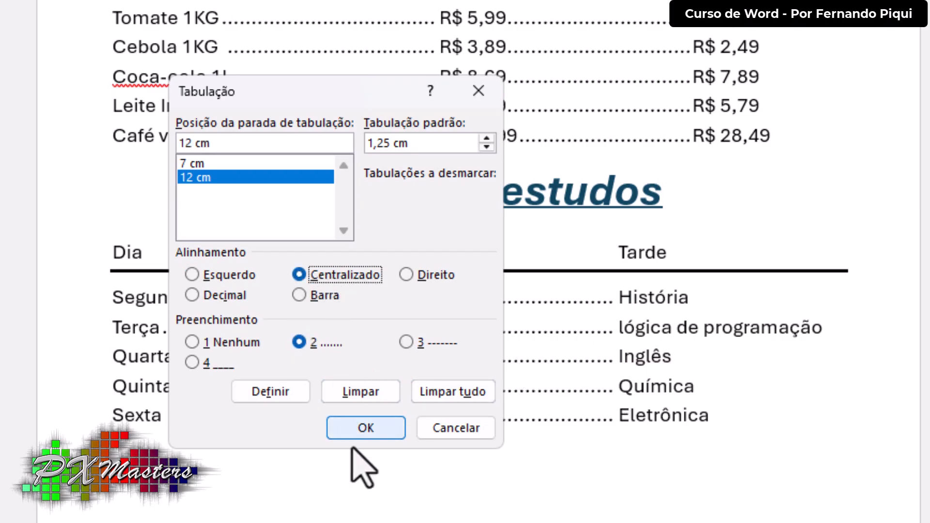
left_click(364, 430)
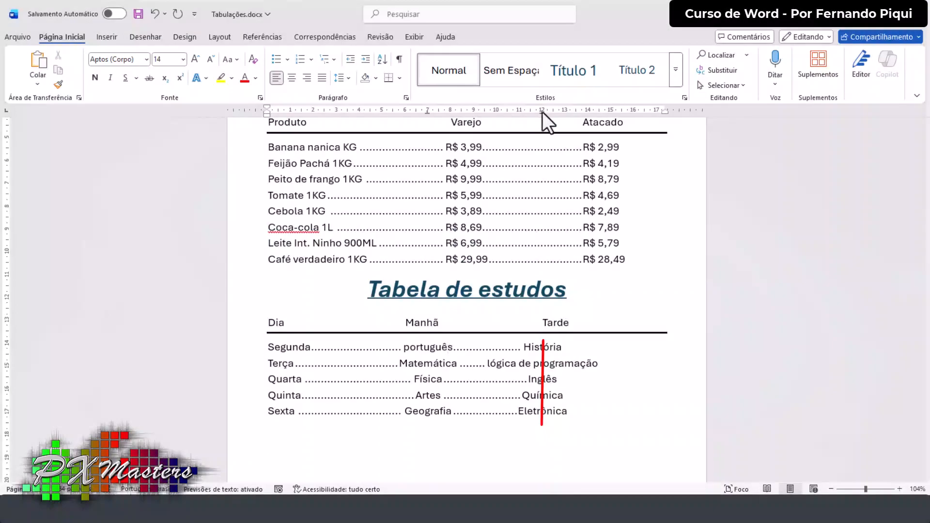
left_click_drag(542, 111, 587, 114)
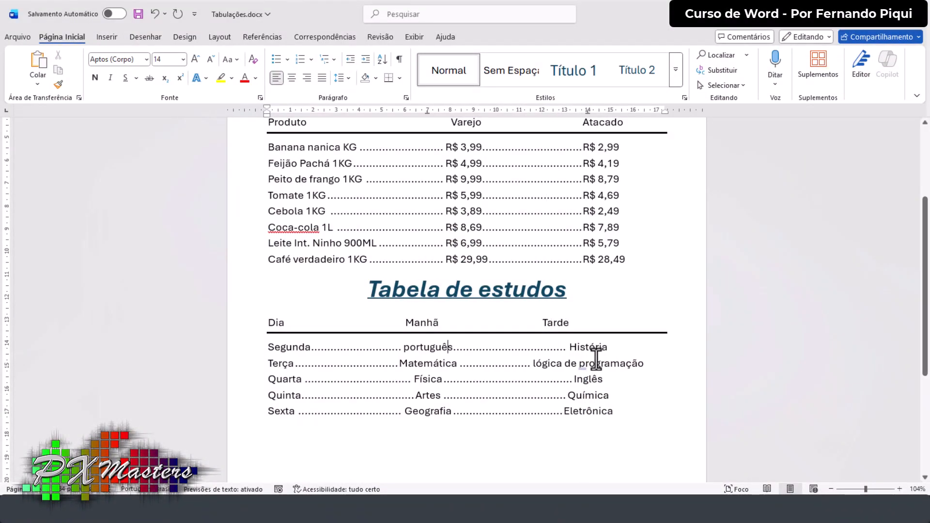
Change the 14 cm tab stop of the timetable entries to right alignment, and move it to about 15 cm
double_click(588, 113)
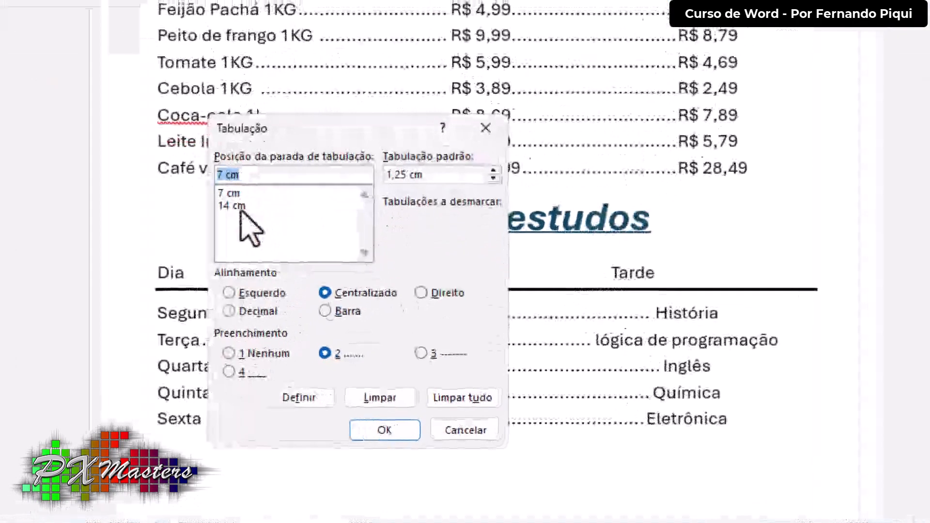
left_click(326, 283)
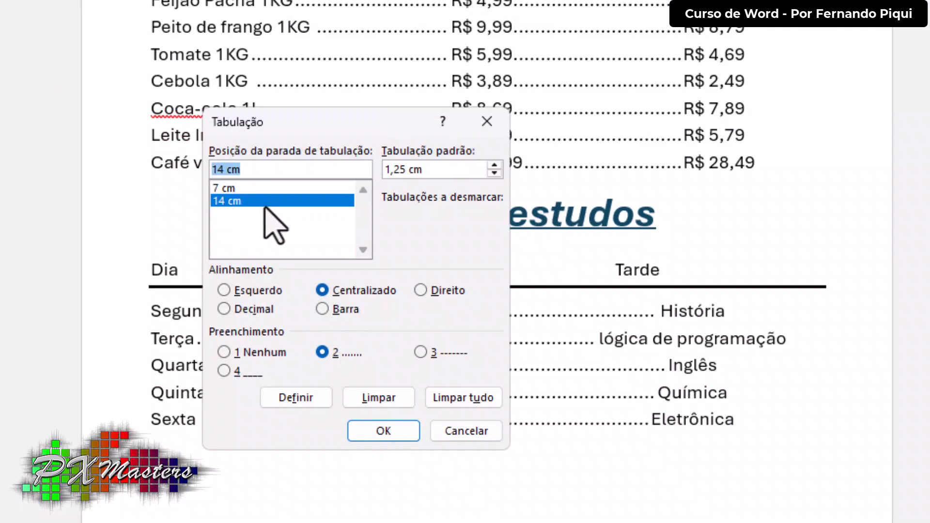
left_click(421, 291)
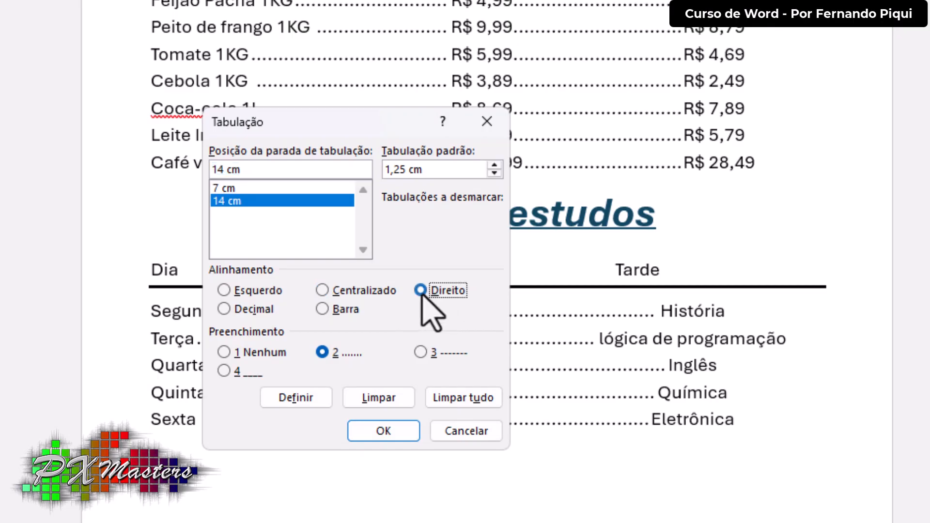
left_click(296, 397)
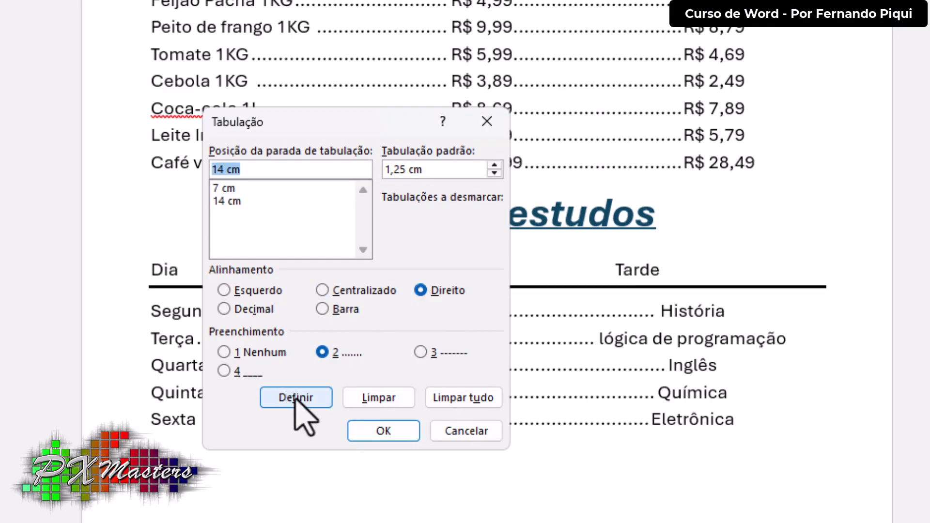
left_click(398, 435)
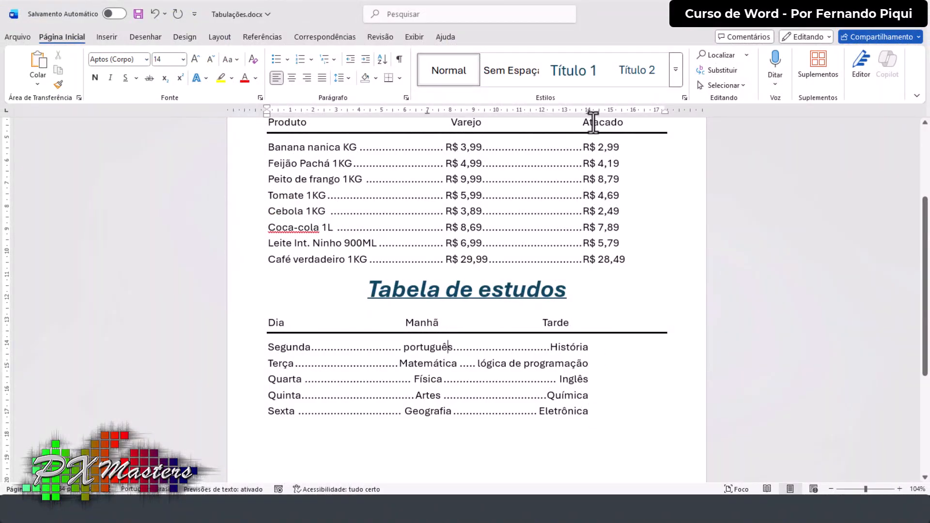
left_click_drag(589, 114, 608, 114)
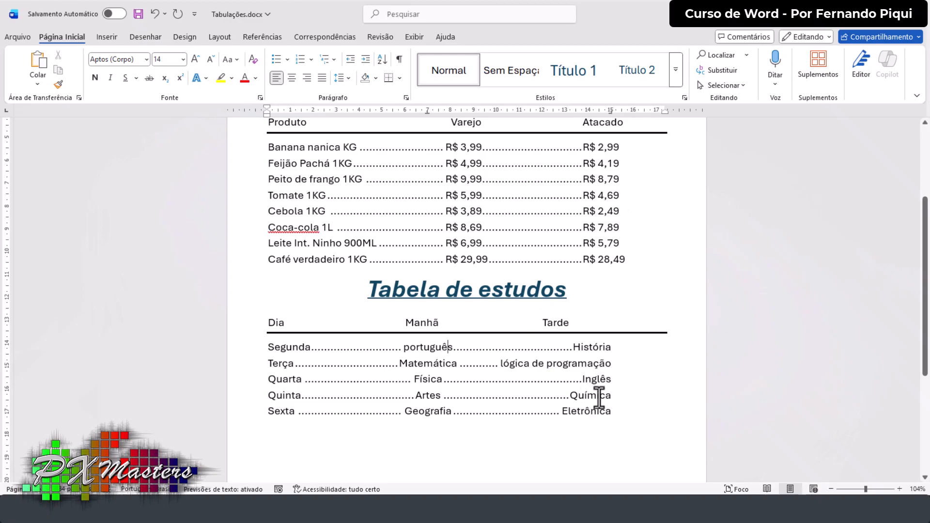
Save the document
scroll(604, 387, "up", 1)
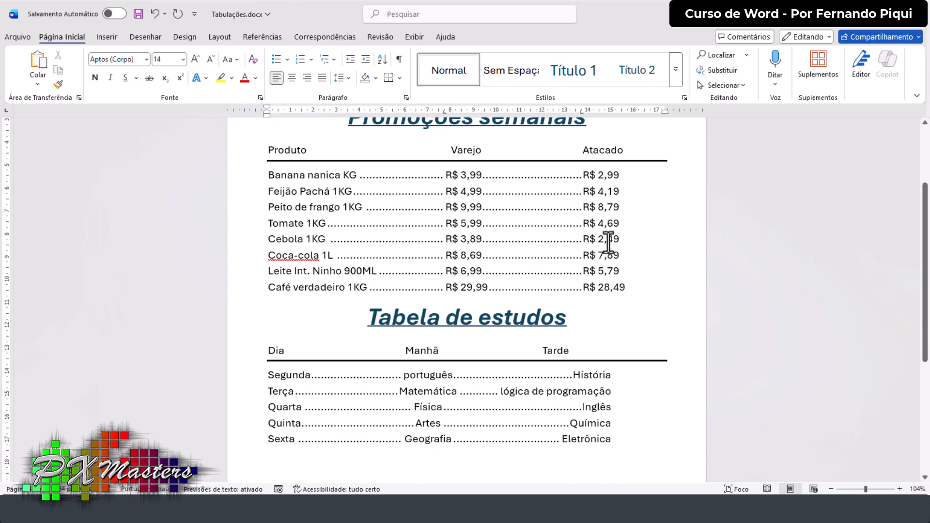
scroll(603, 256, "up", 2)
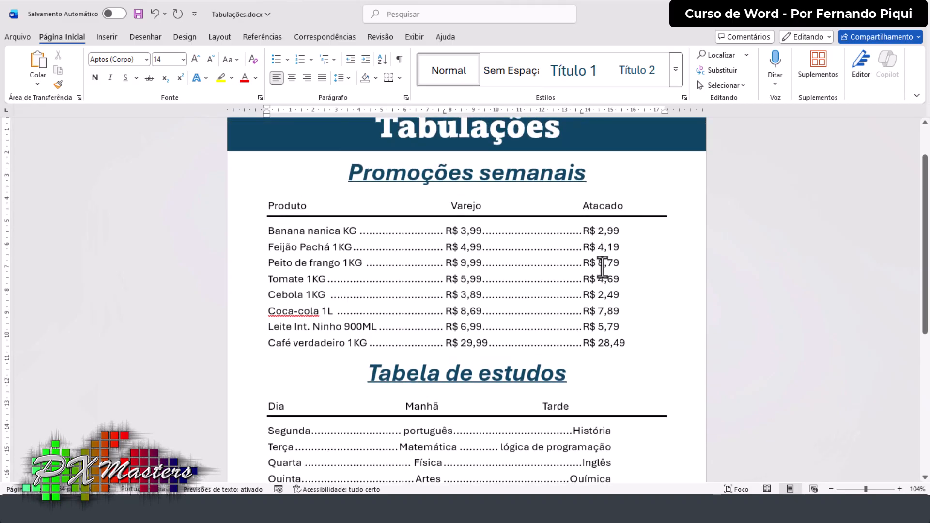
key("ctrl+s")
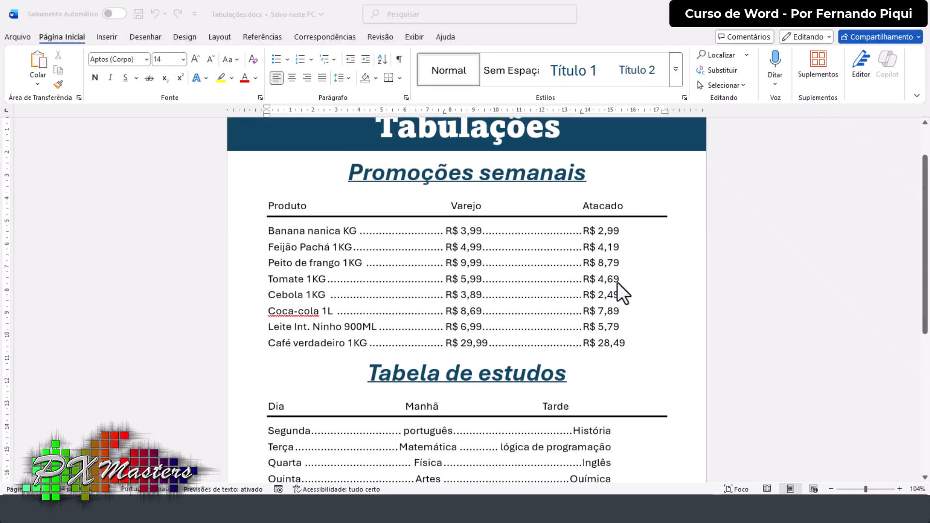
Edit the wholesale prices to R$ 288,49 for Café verdadeiro, R$ 5,7 for Leite Int. Ninho and R$ 7,8 for Coca-cola
left_click(603, 344)
type("8")
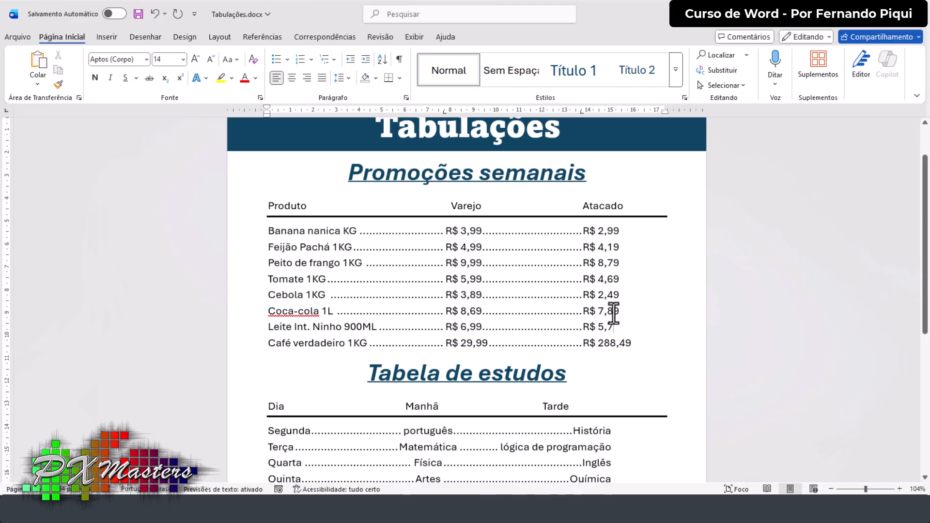
key("Delete")
Change the 13.75 cm tab stop of the price list entries to right alignment
left_click(405, 97)
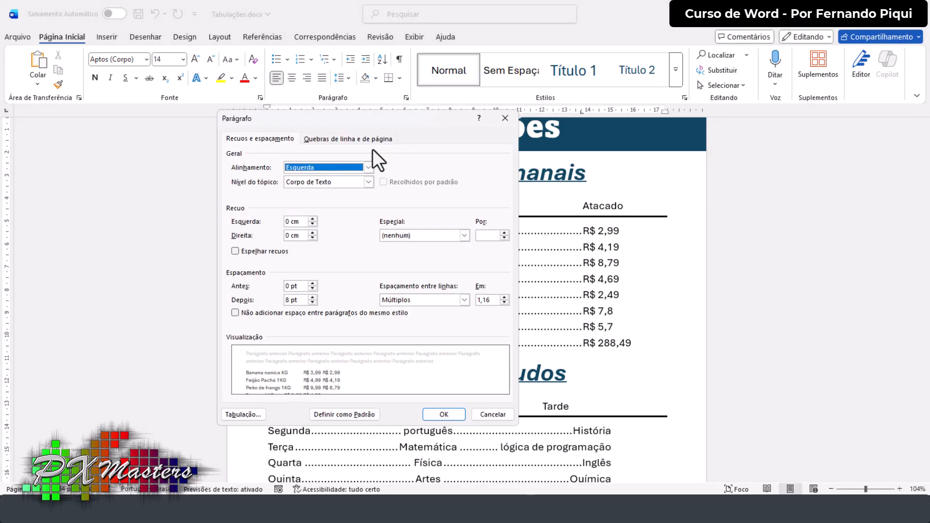
left_click(240, 415)
left_click_drag(407, 237, 384, 233)
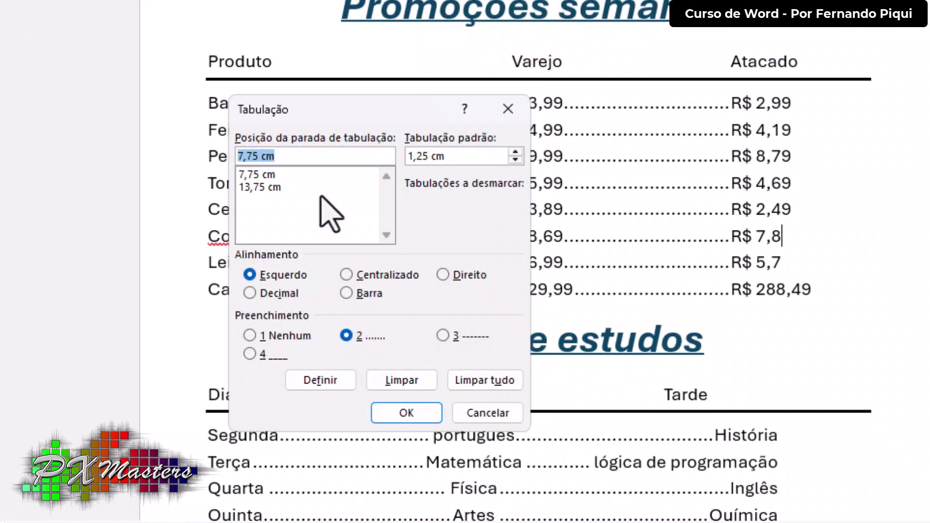
left_click(272, 188)
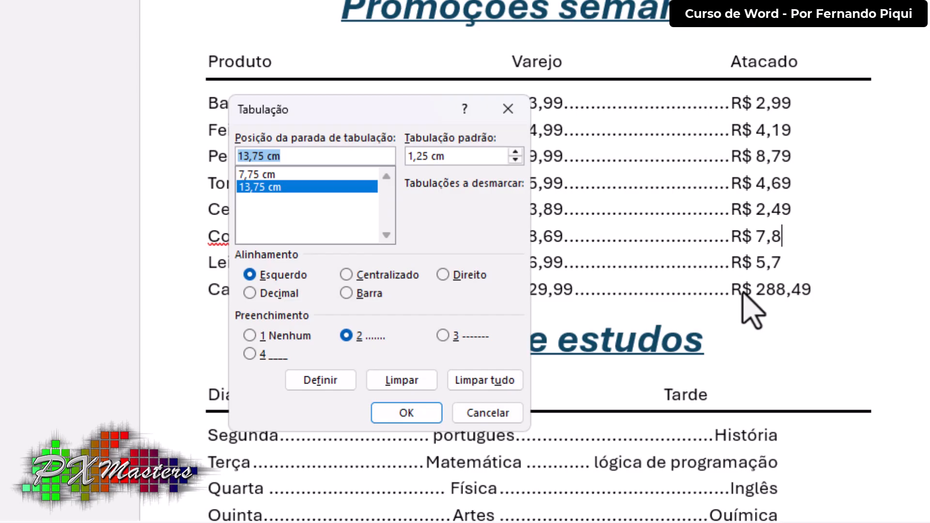
left_click(442, 277)
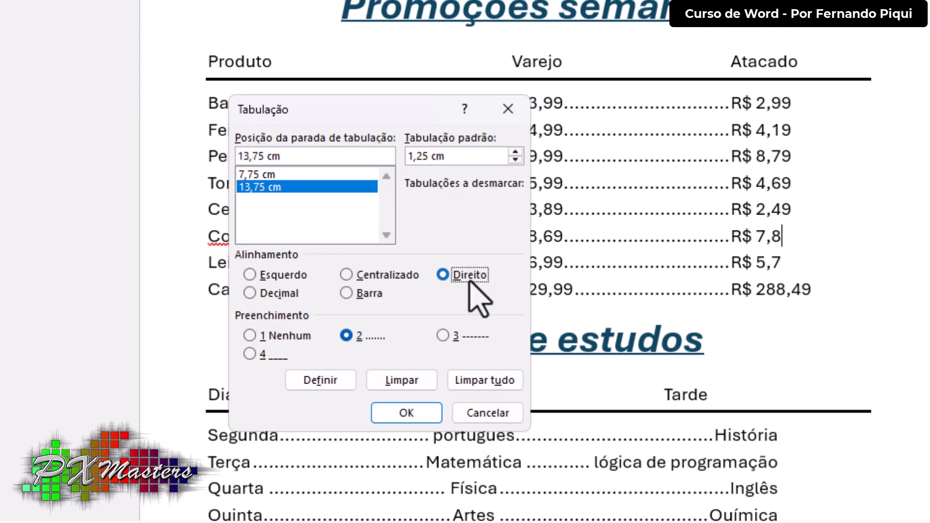
left_click(407, 412)
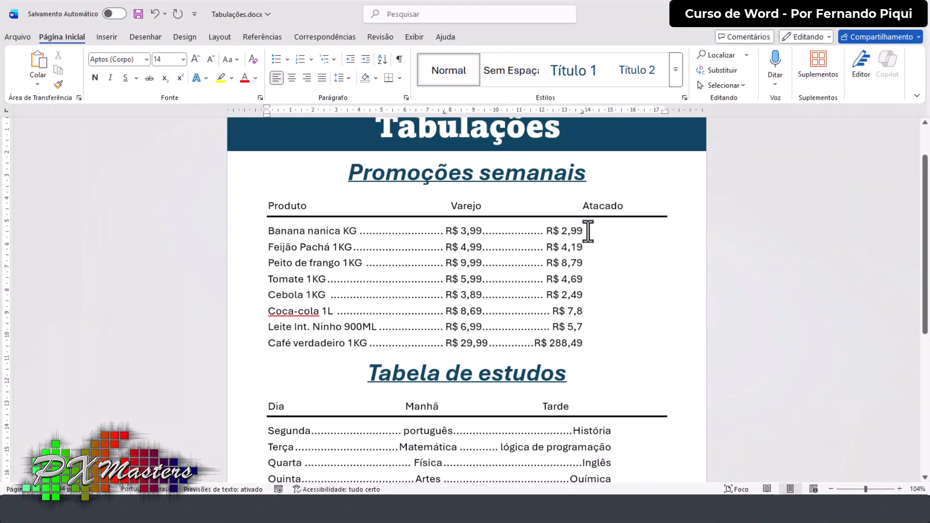
Change the 13.75 cm tab stop of the price list entries to decimal alignment, and move it to 15.25 cm
mouse_move(588, 231)
left_mouse_down()
mouse_move(584, 315)
mouse_move(576, 352)
mouse_move(572, 346)
left_mouse_up()
left_click(567, 344)
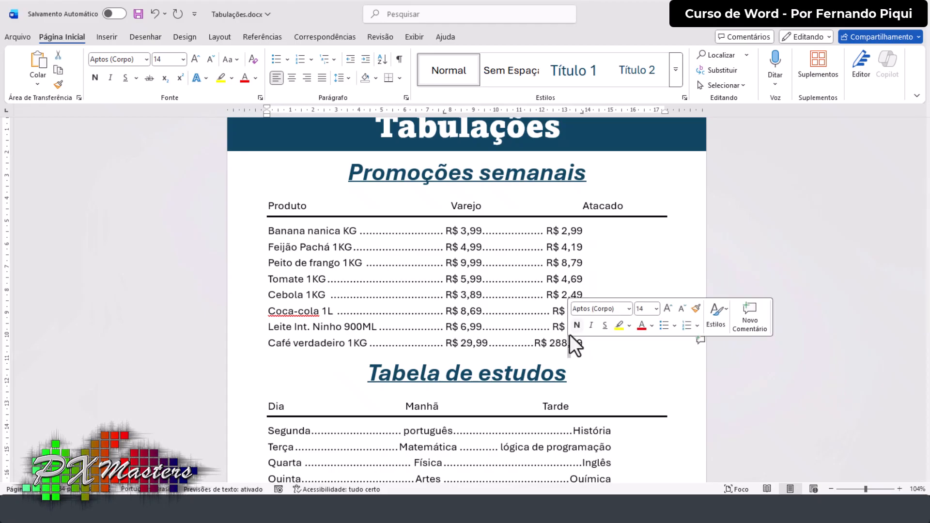
left_click(567, 331)
left_click(567, 316)
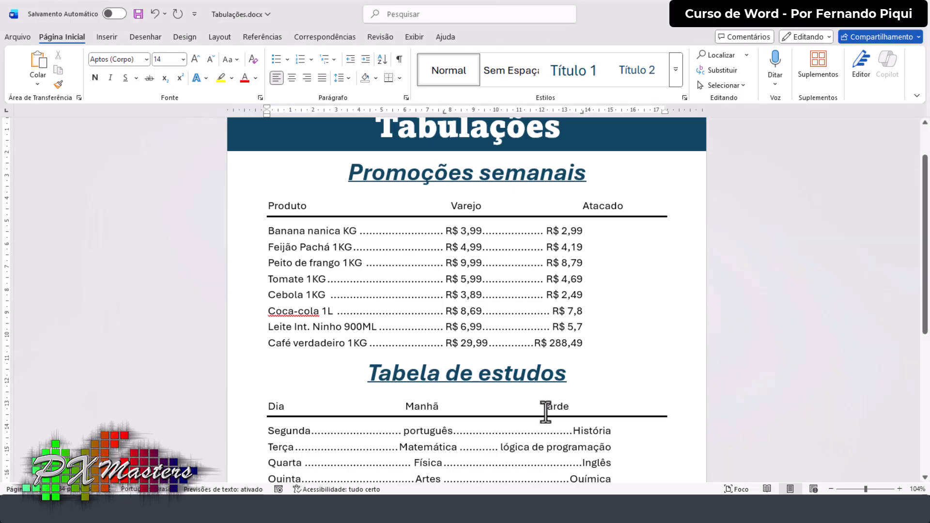
left_click(406, 99)
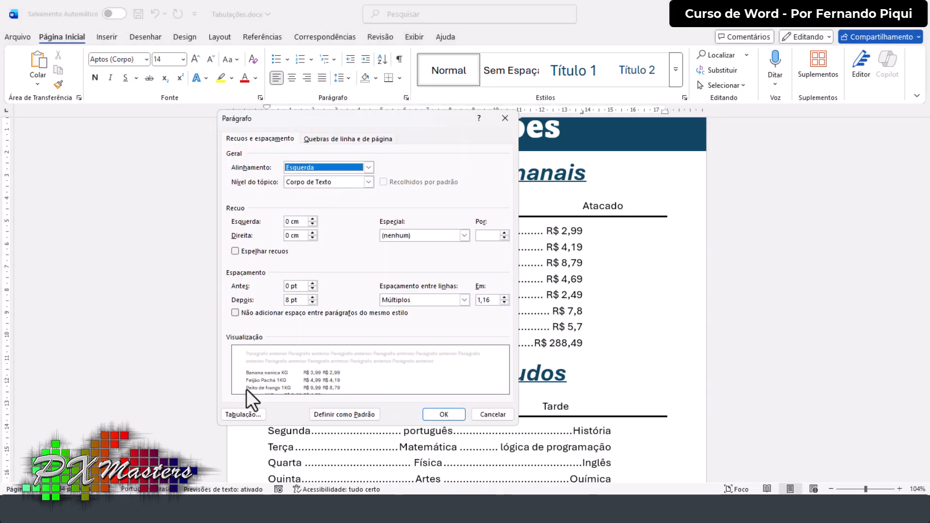
left_click(248, 415)
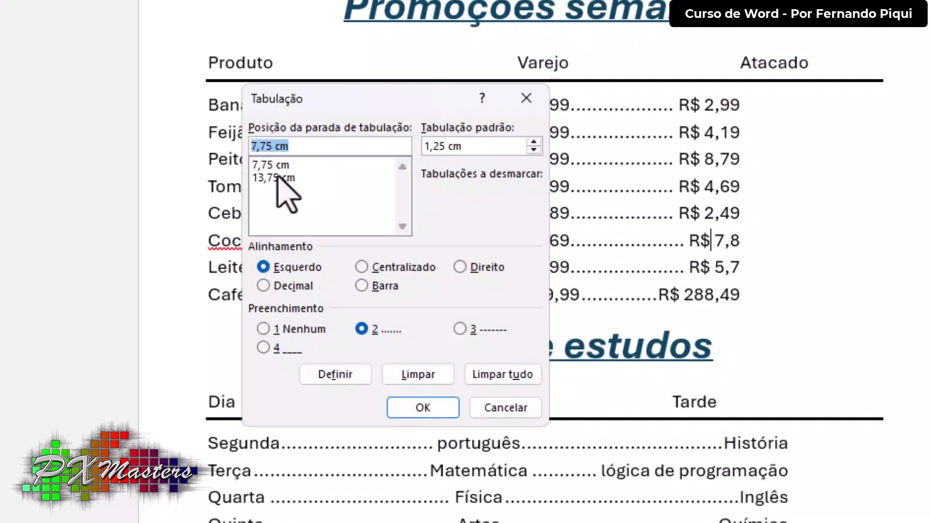
left_click(311, 274)
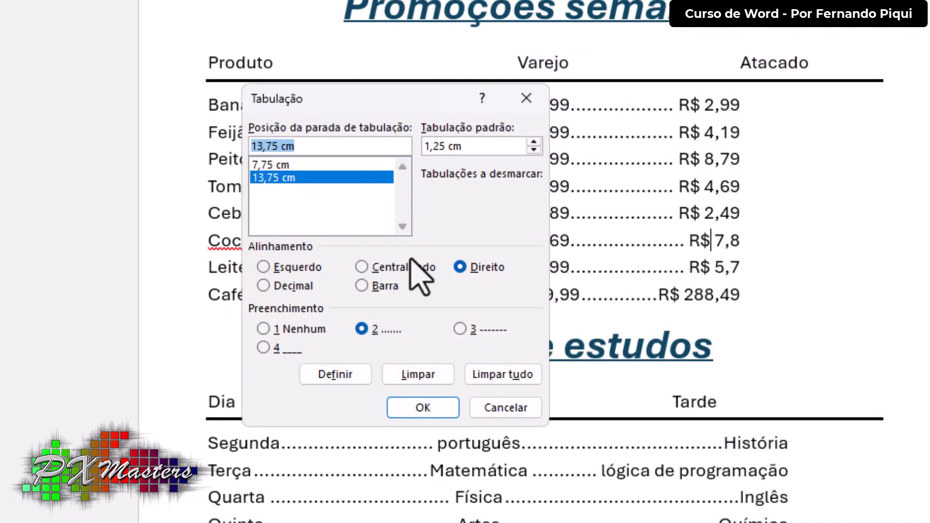
left_click(274, 290)
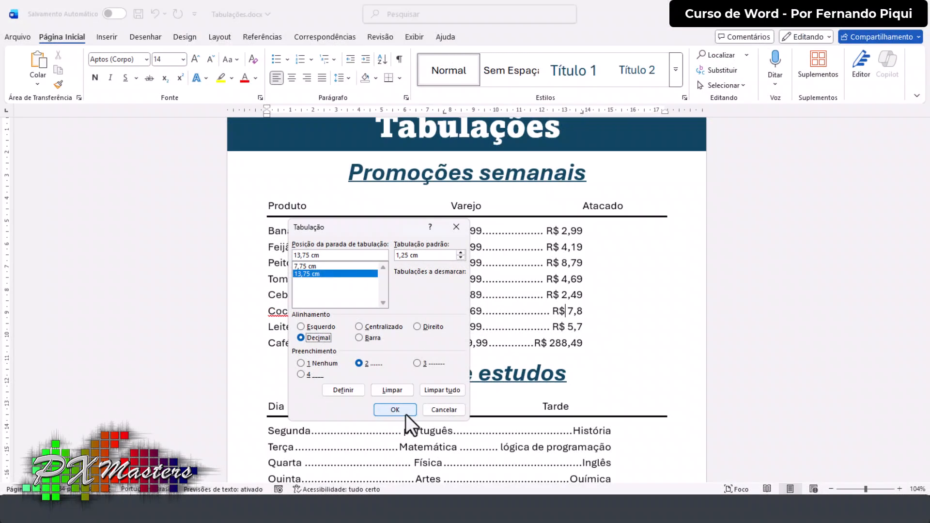
left_click(395, 411)
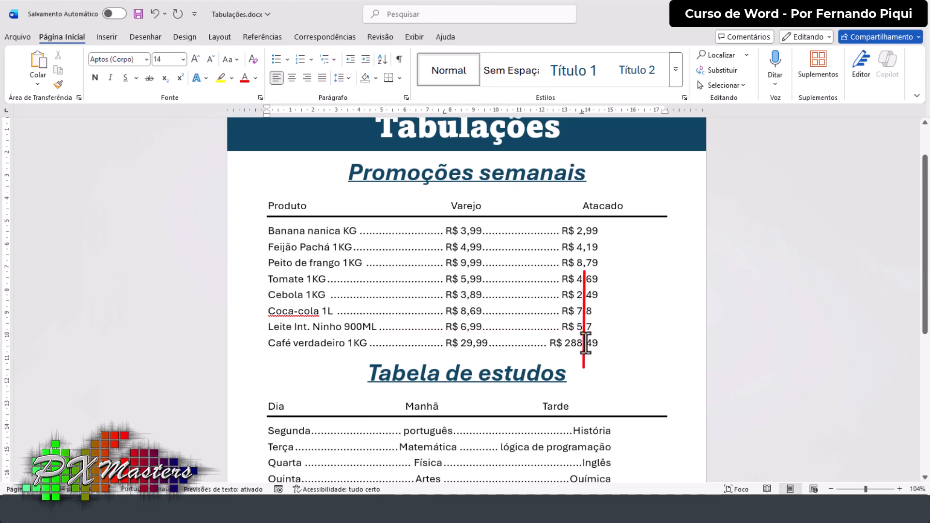
mouse_move(585, 343)
left_mouse_down()
mouse_move(585, 327)
mouse_move(585, 343)
left_mouse_up()
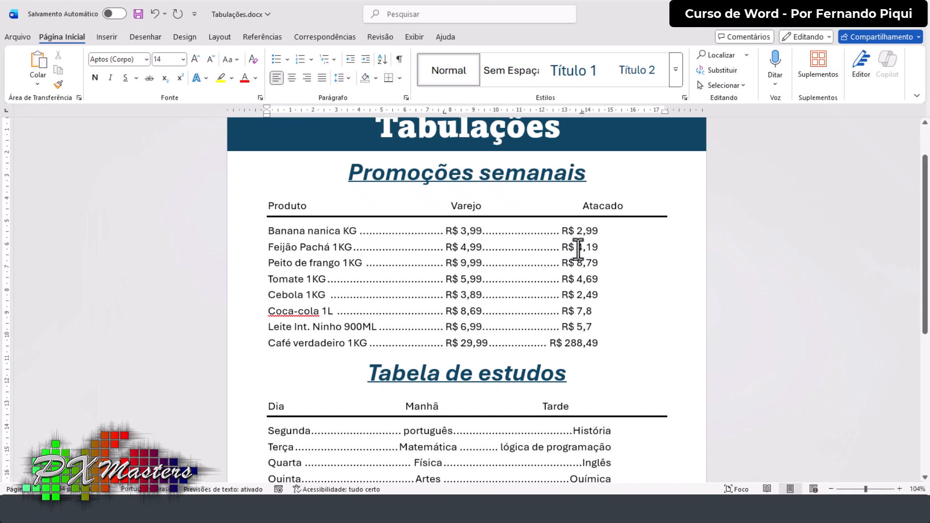
left_click_drag(582, 111, 616, 112)
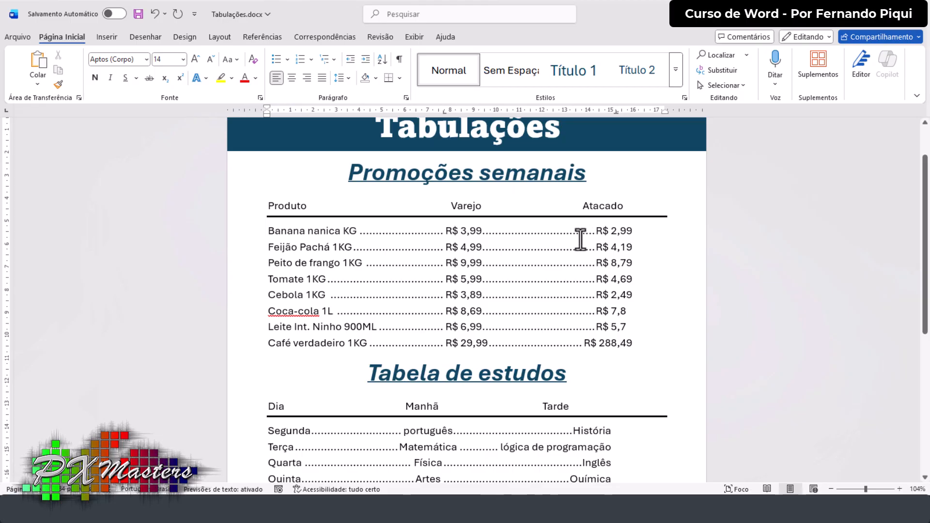
double_click(443, 112)
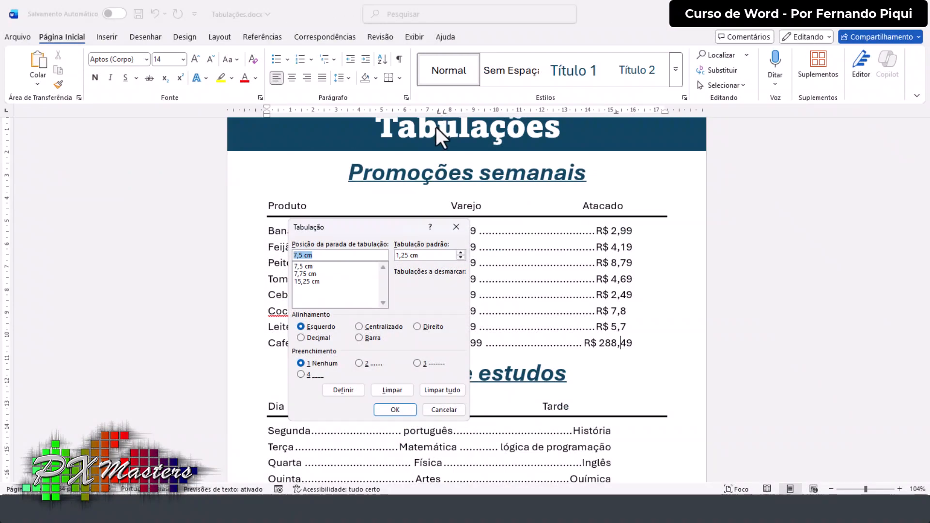
left_click(455, 228)
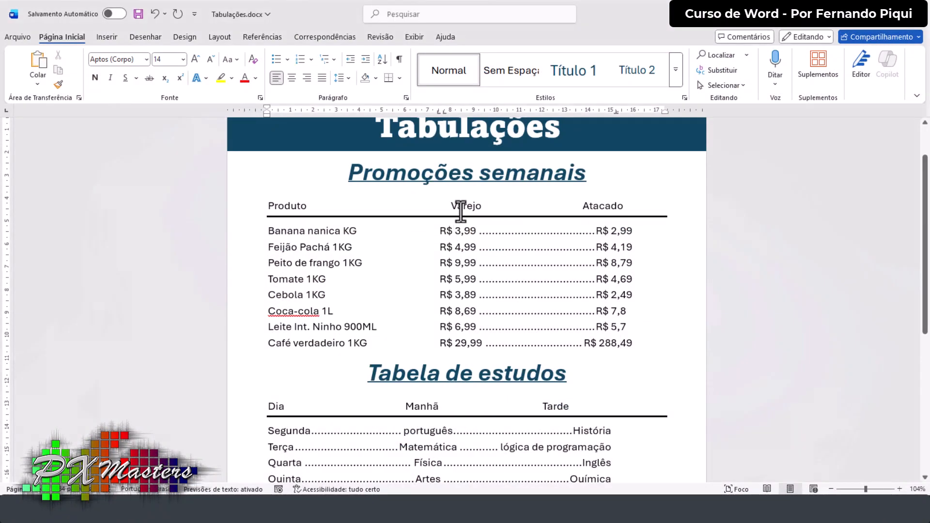
left_click(406, 97)
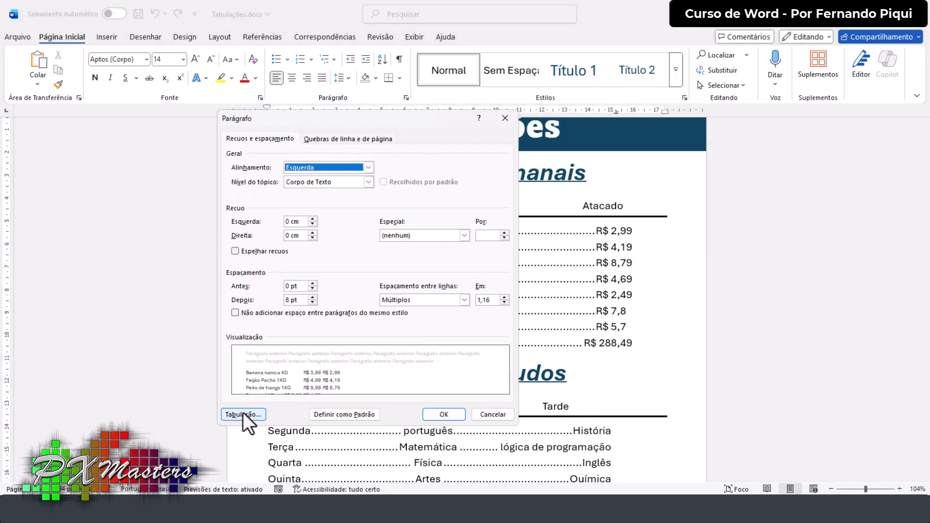
left_click(505, 118)
scroll(436, 242, "down", 2)
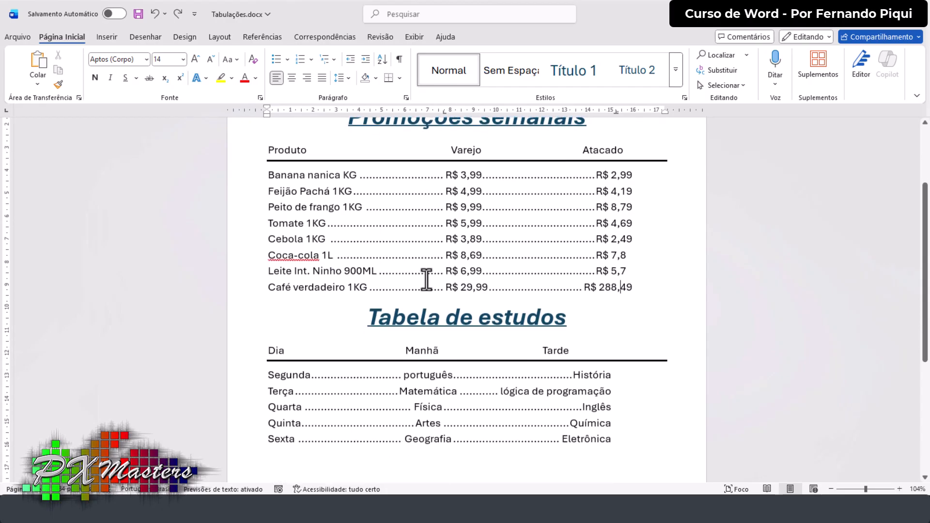
scroll(388, 233, "up", 2)
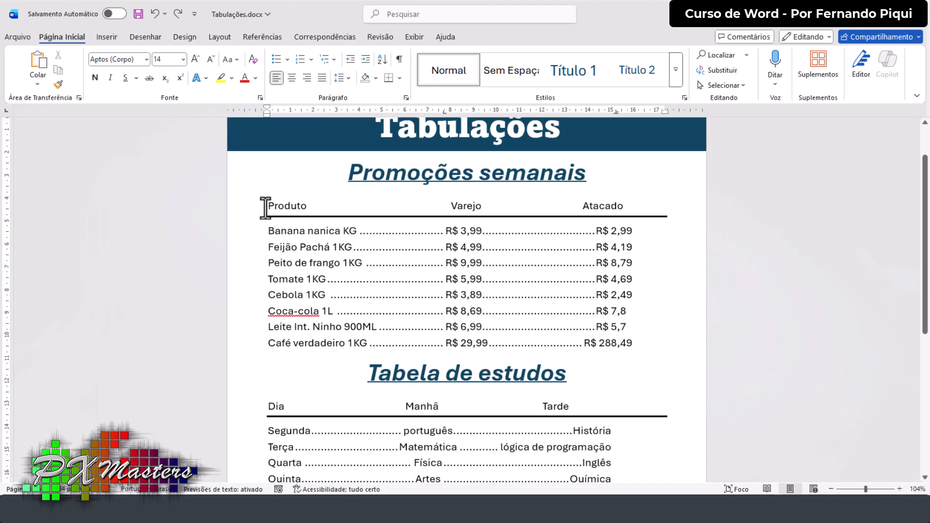
Try centred and right paragraph alignment on the whole price list including its header, and set it to justified
left_click_drag(264, 206, 635, 343)
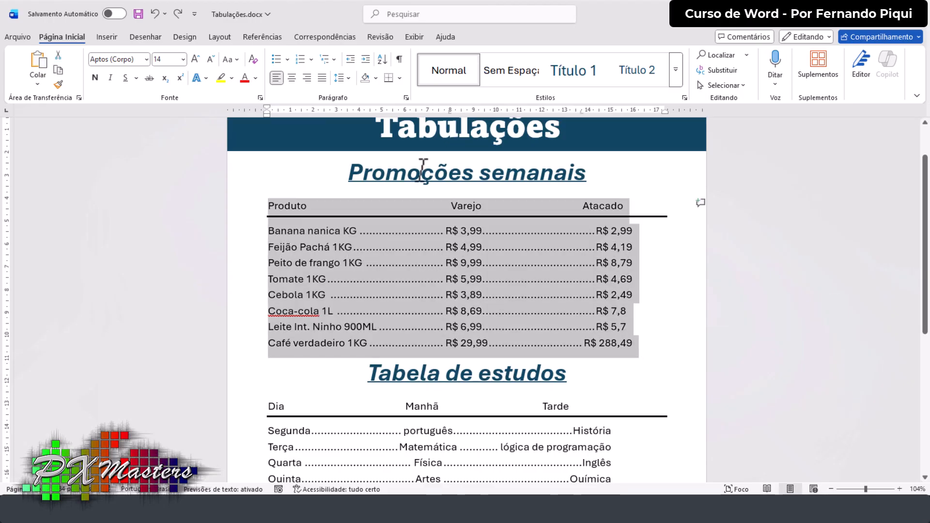
left_click(287, 83)
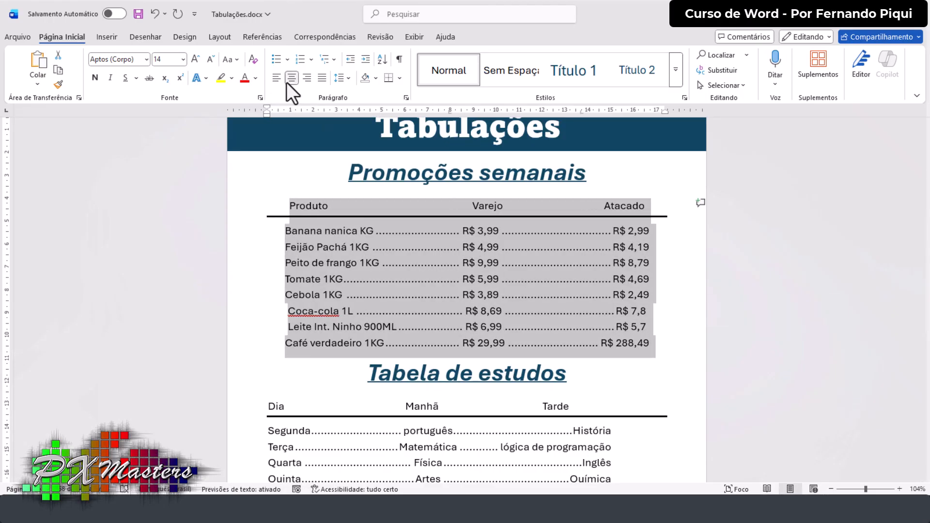
left_click(307, 79)
left_click(319, 79)
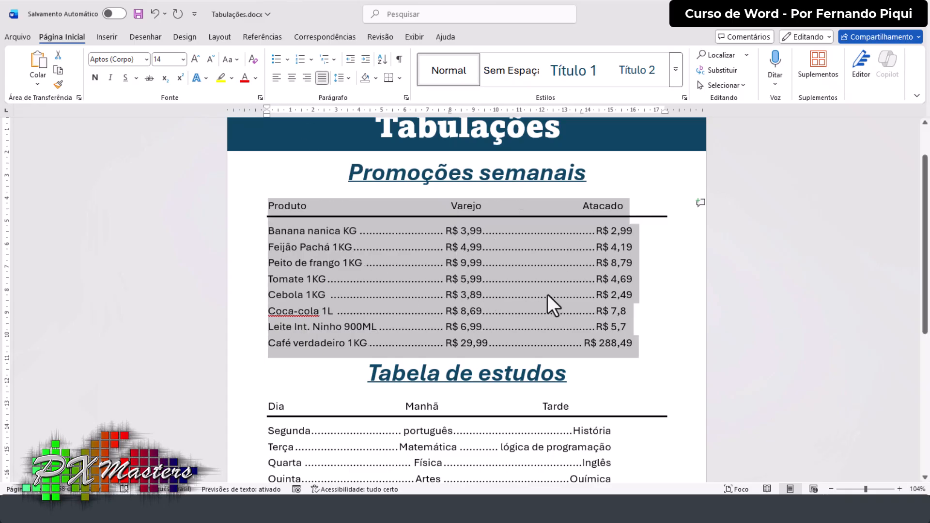
left_click(571, 319)
scroll(571, 319, "down", 1)
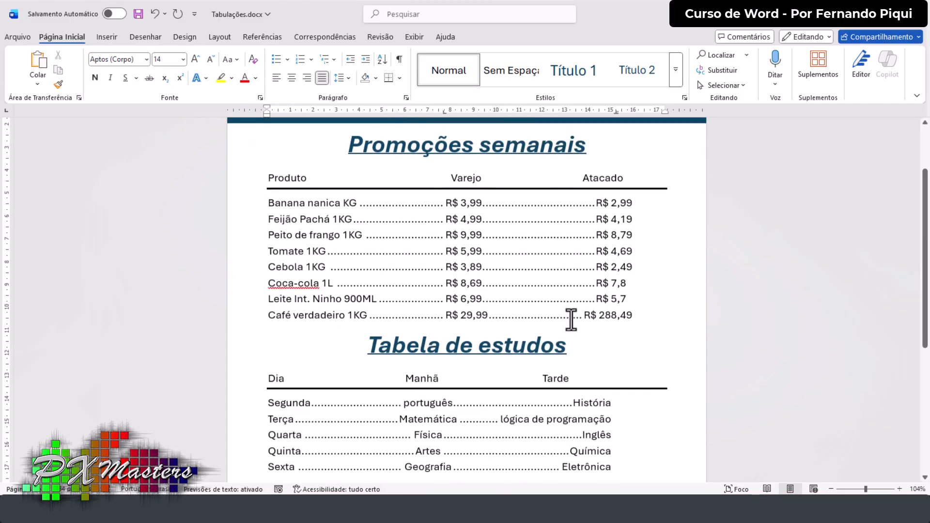